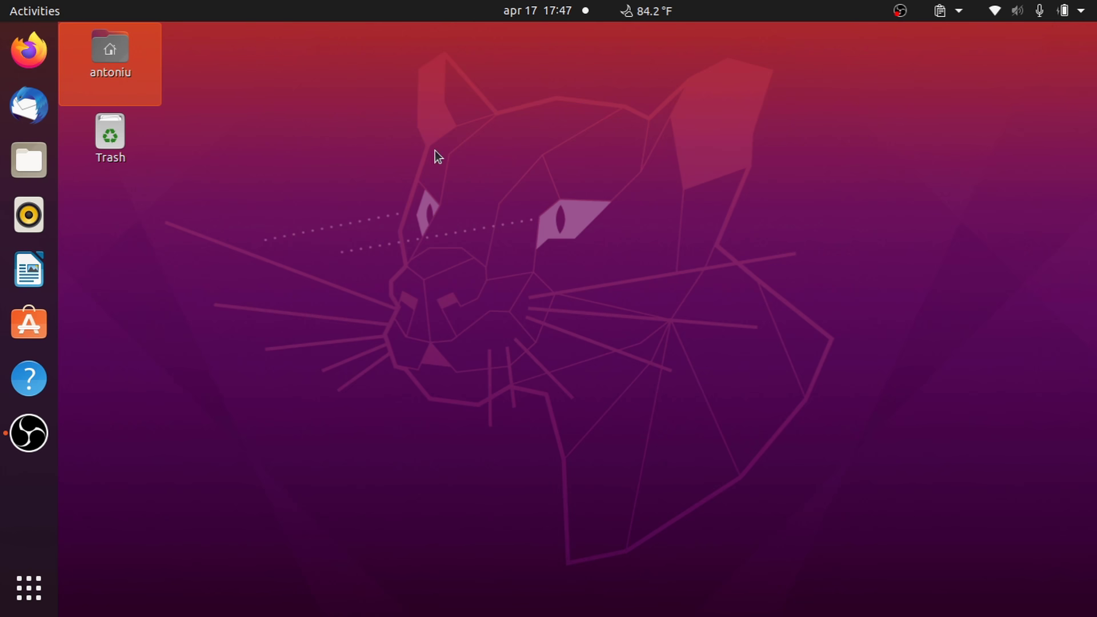
Open, move and close the home folder, then show all installed applications
double_click(64, 56)
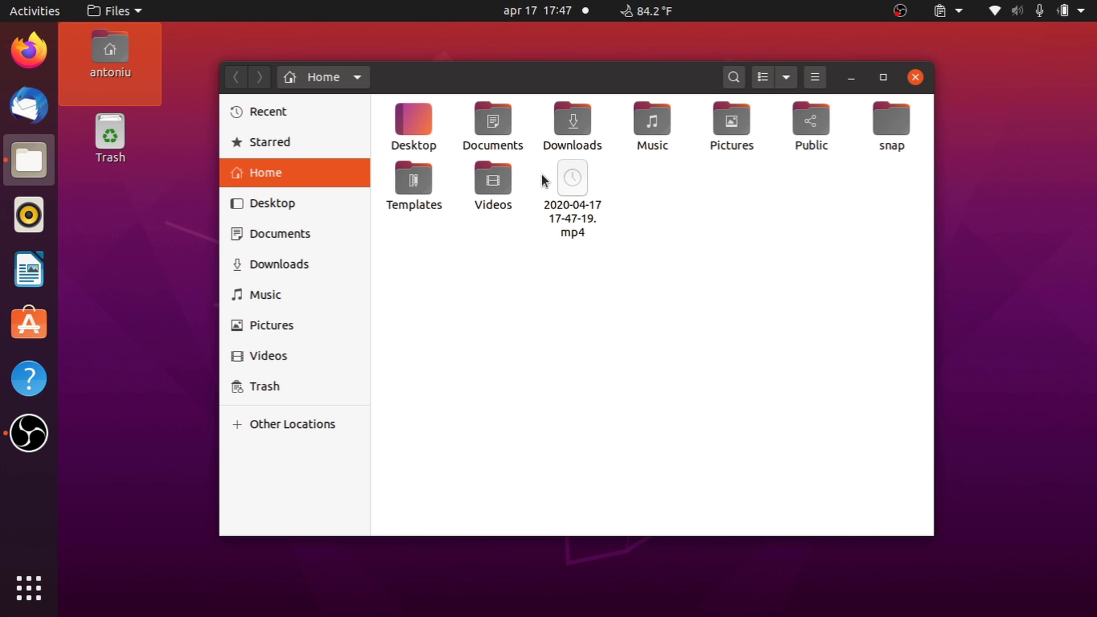
left_click_drag(614, 73, 691, 87)
left_click(992, 90)
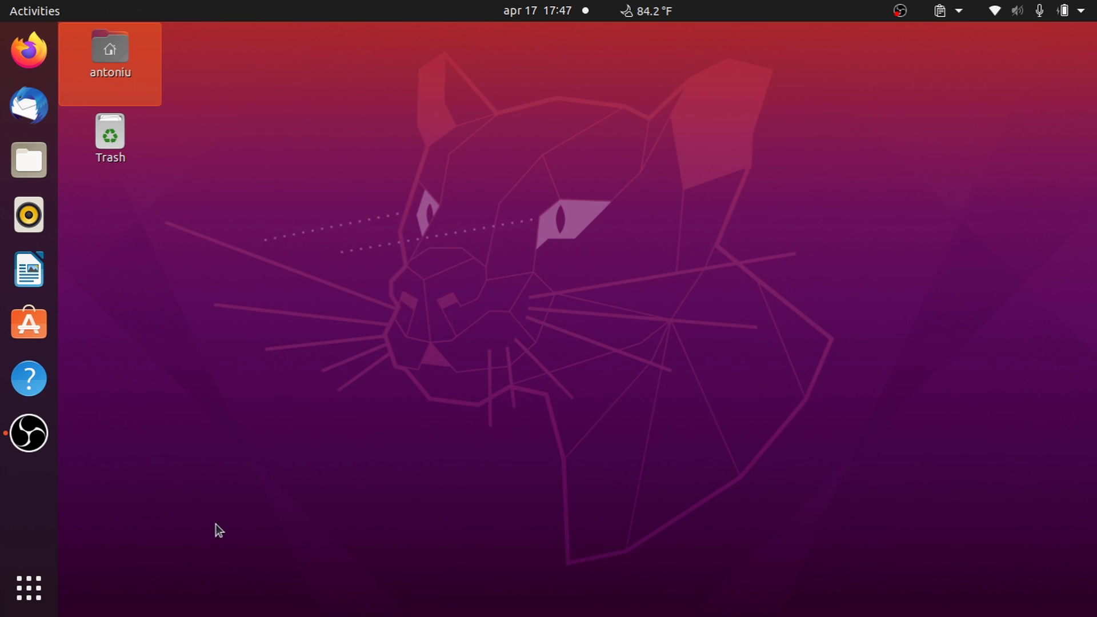
left_click(6, 605)
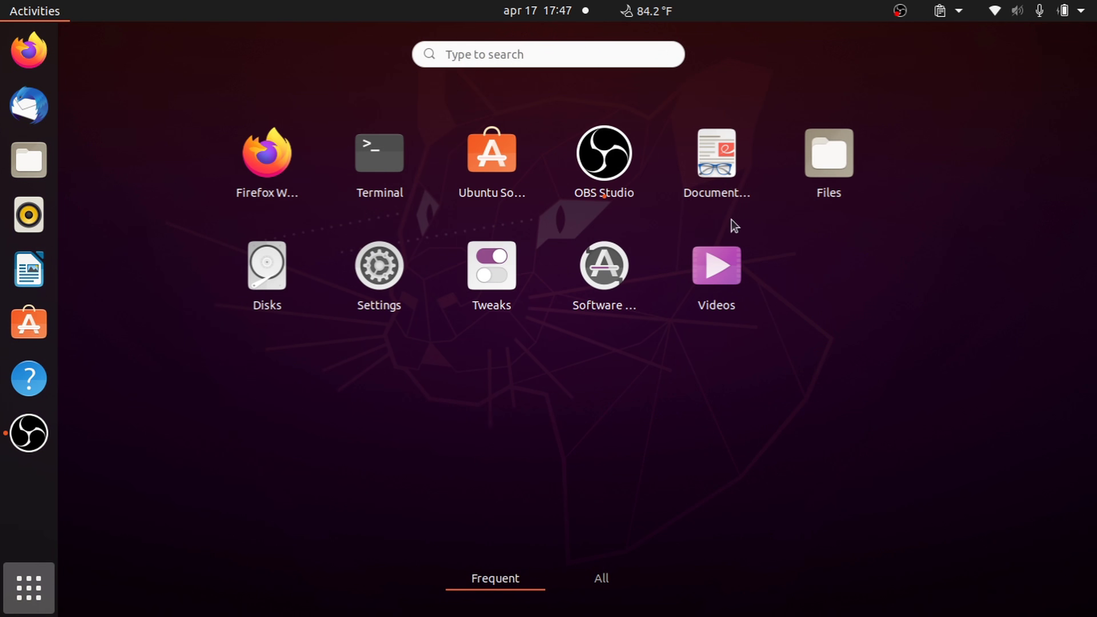
left_click(600, 585)
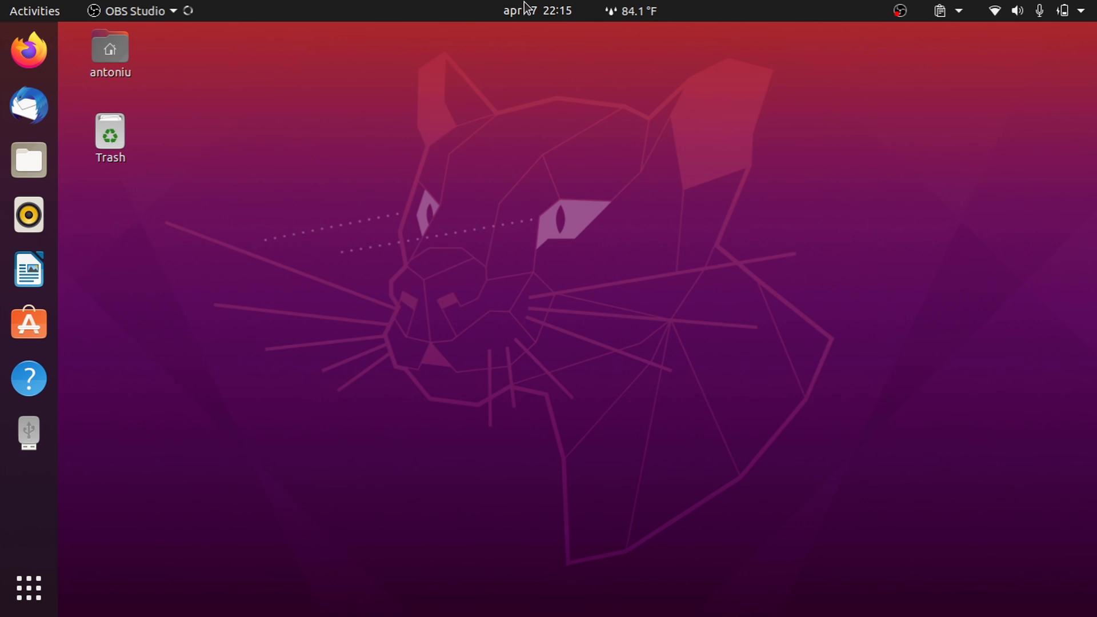
Turn Do Not Disturb on and back off in the notifications panel
left_click(524, 4)
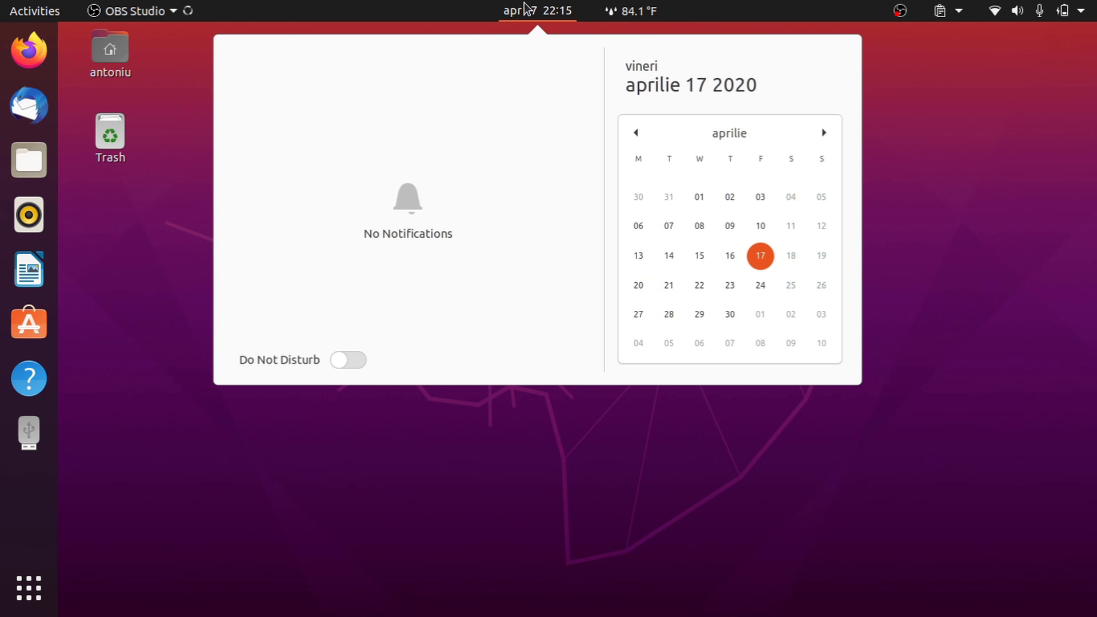
left_click(342, 364)
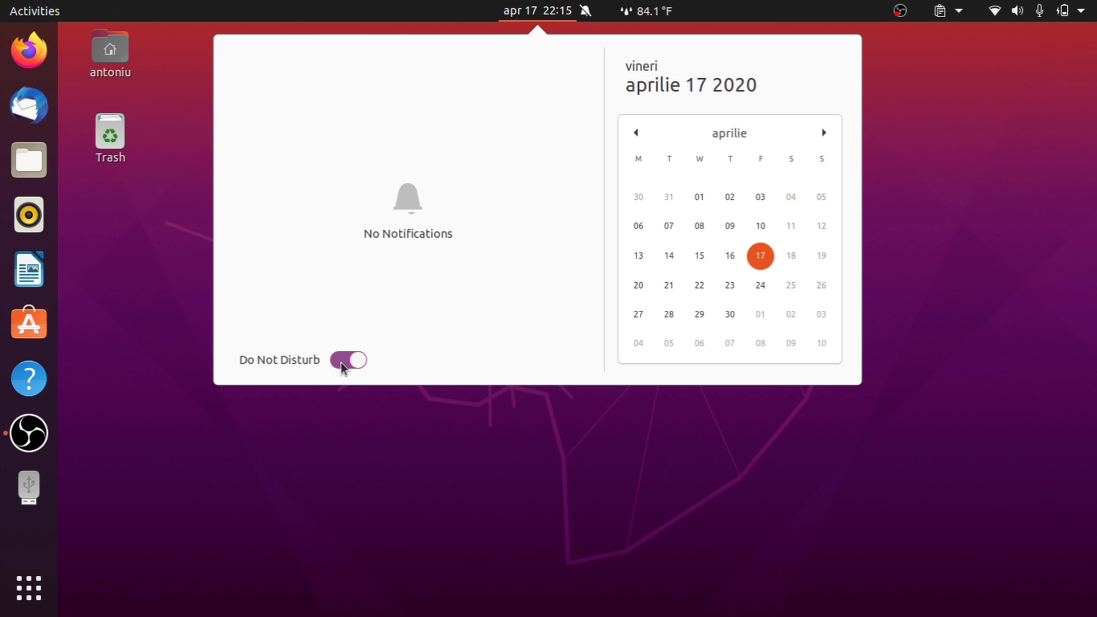
left_click(342, 364)
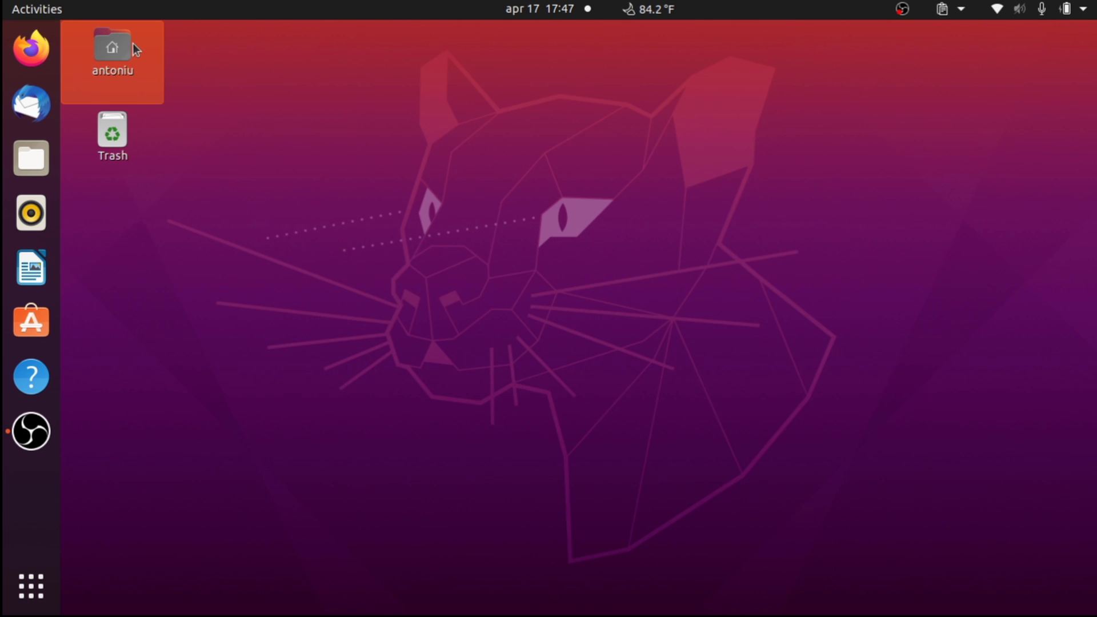
Reopen and close the home folder, then scroll through the full application list
double_click(66, 54)
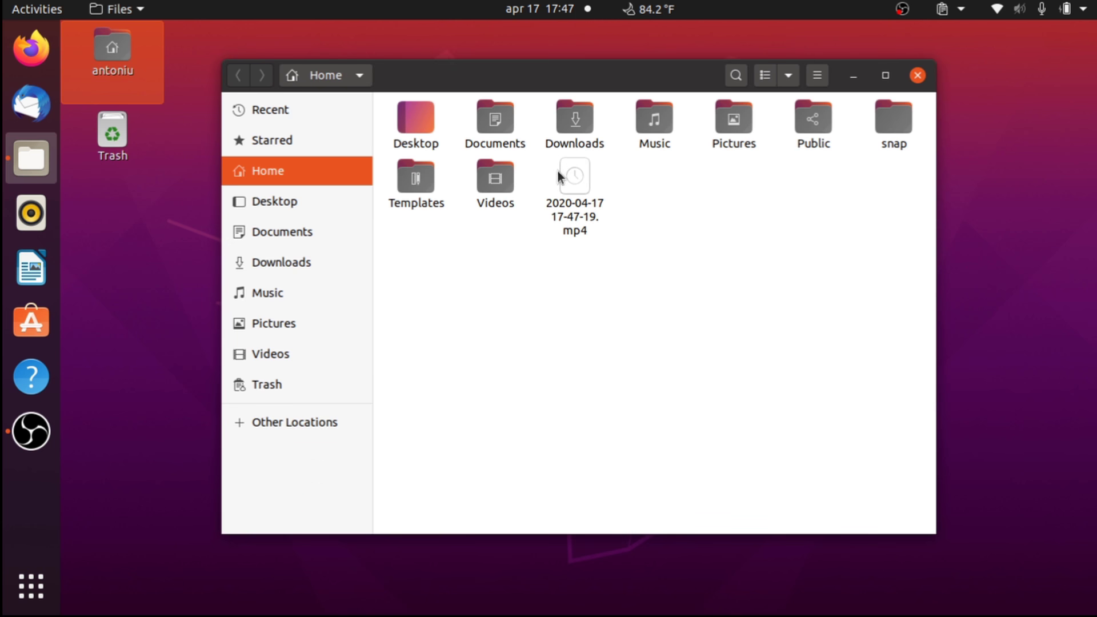
left_click_drag(614, 70, 691, 83)
left_click(995, 89)
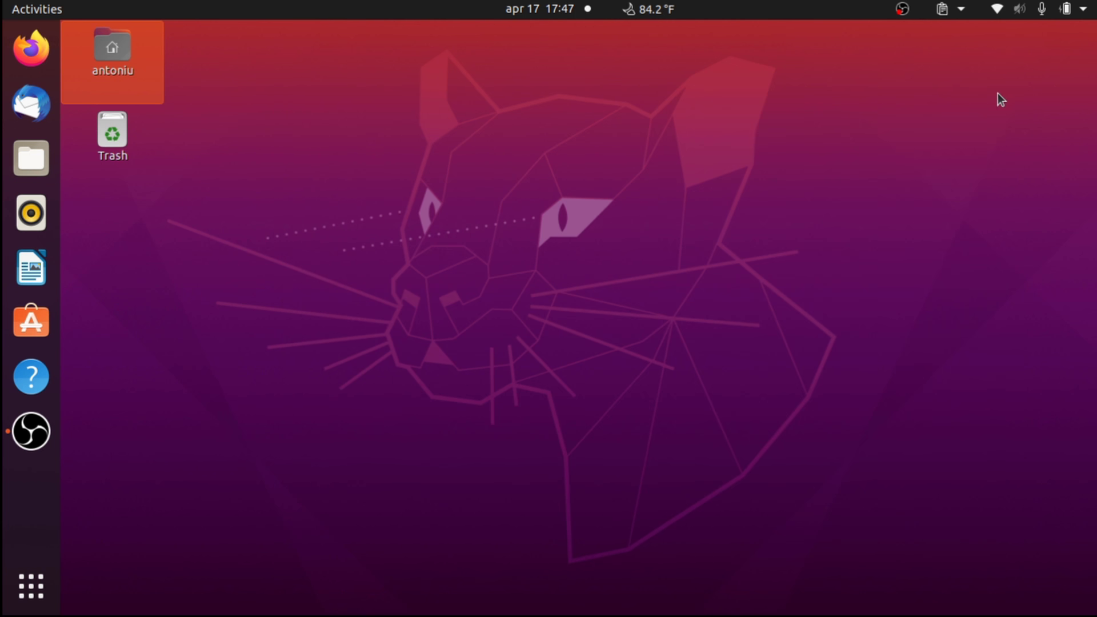
left_click(32, 597)
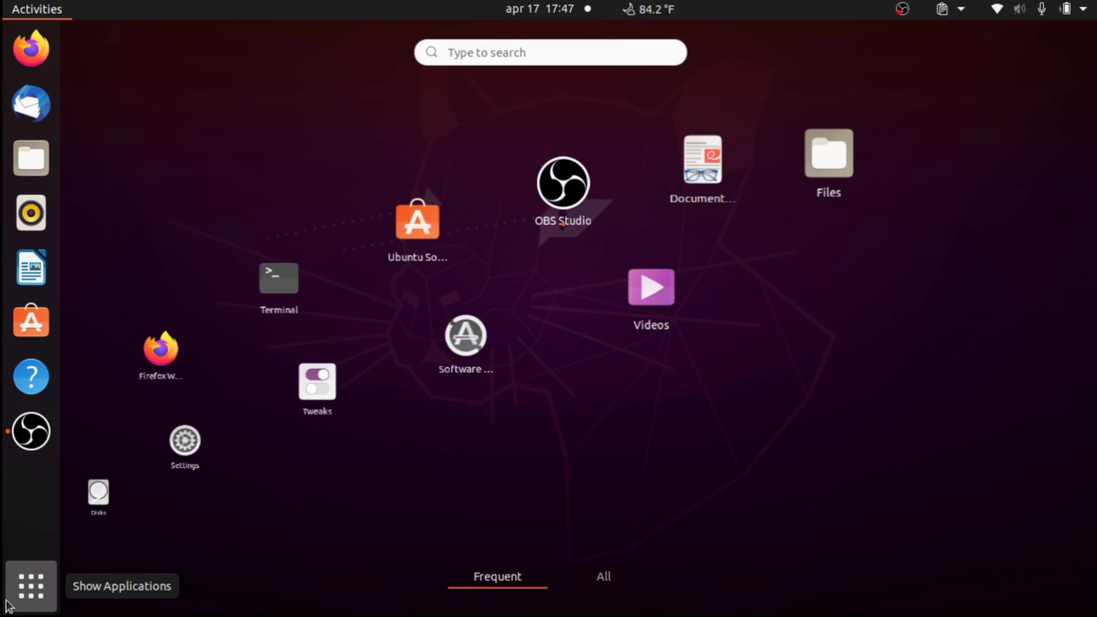
left_click(599, 586)
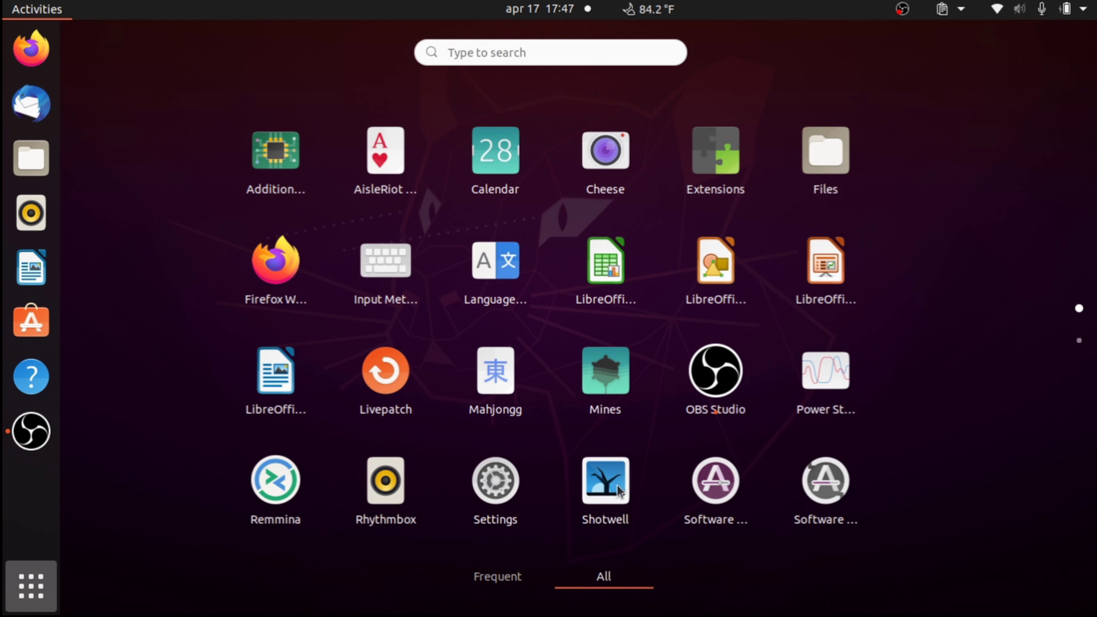
scroll(653, 239, "down", 1)
scroll(654, 245, "up", 1)
left_click(32, 585)
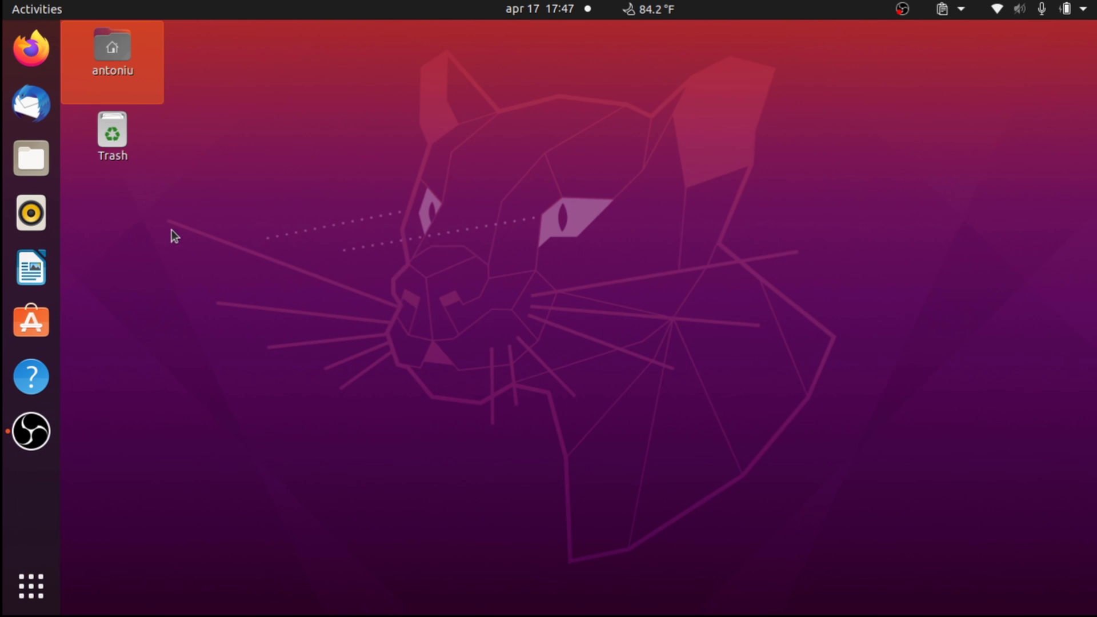
left_click(202, 258)
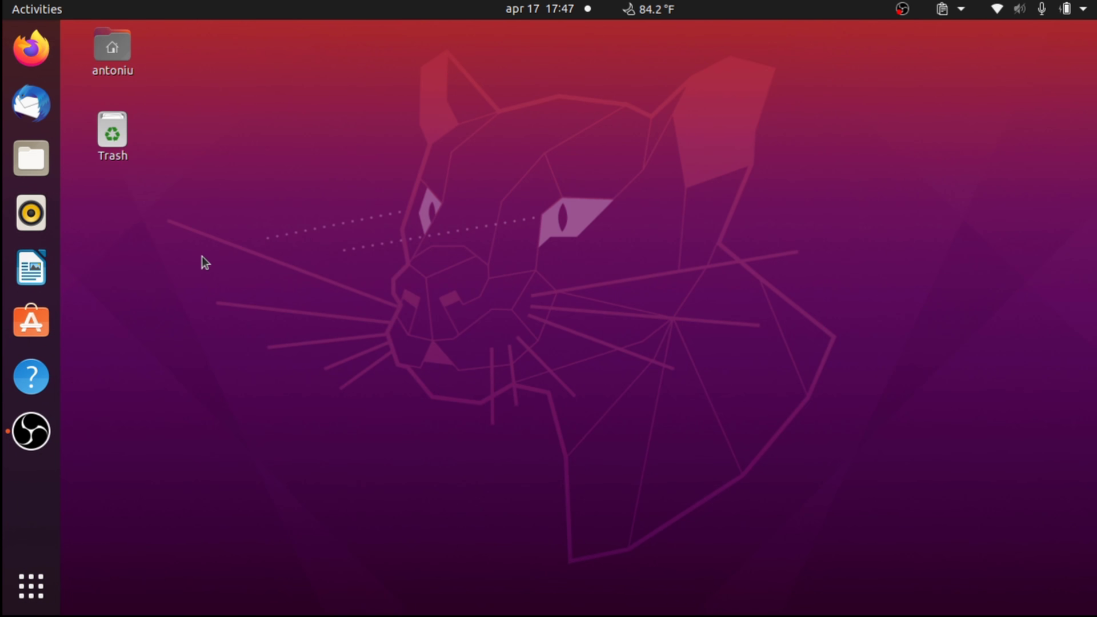
Look at the calendar panel and system status menu, closing each again
left_click(537, 9)
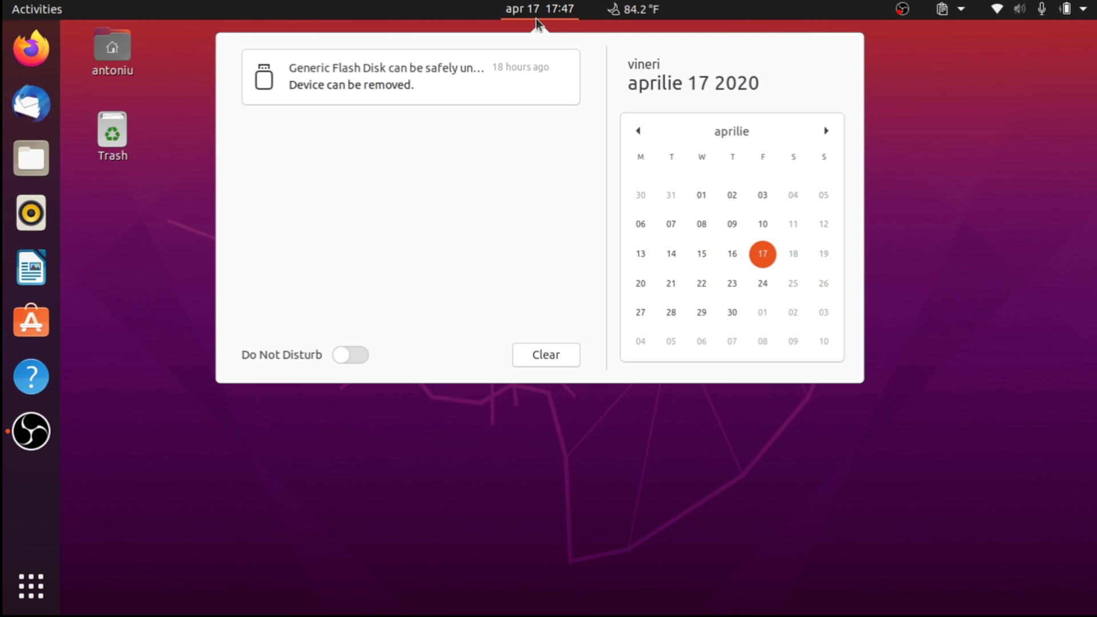
left_click(536, 19)
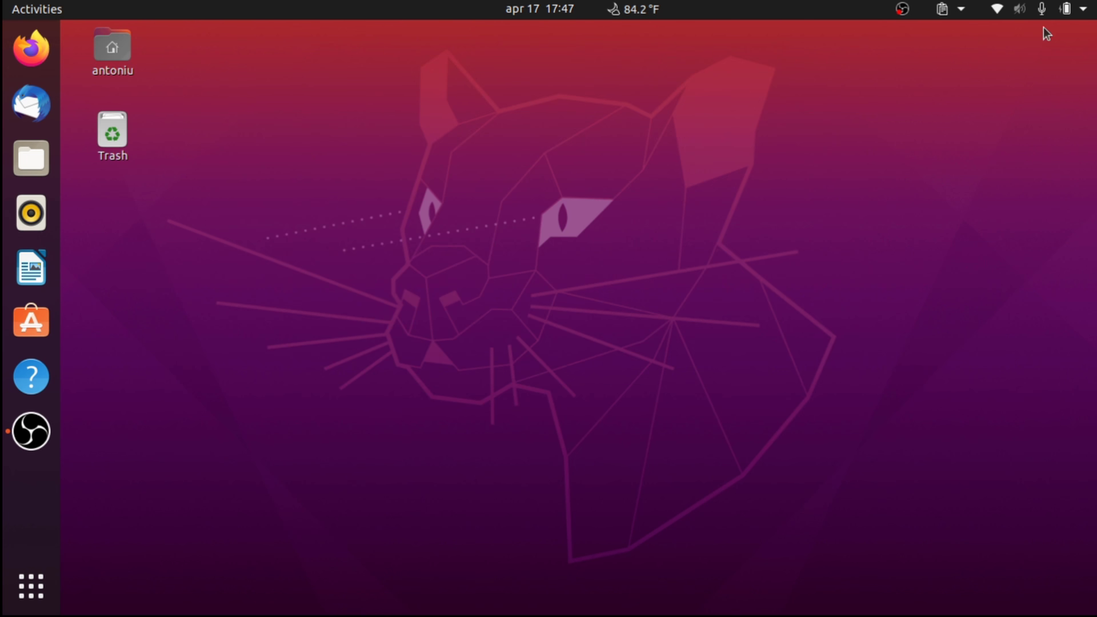
left_click(1053, 15)
left_click(1053, 15)
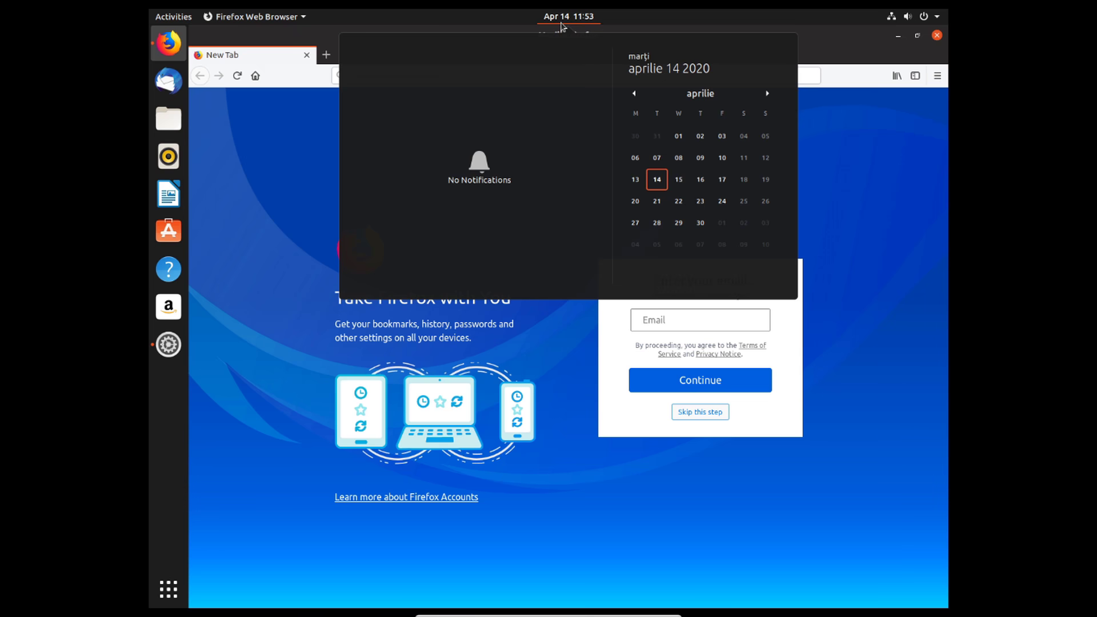
left_click(561, 26)
left_click(933, 17)
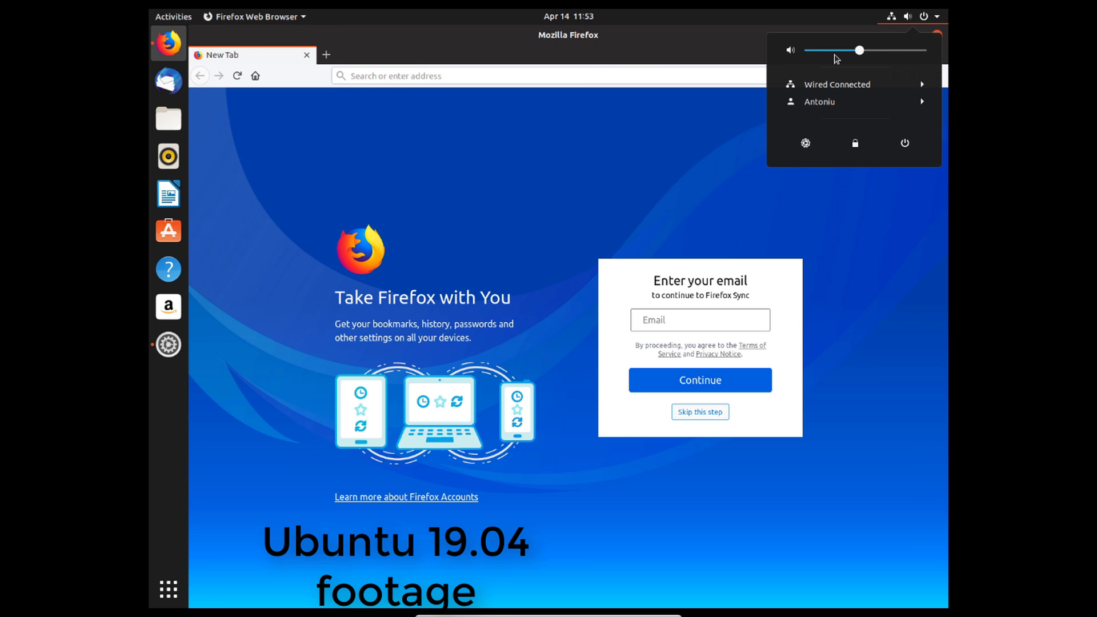
left_click(898, 28)
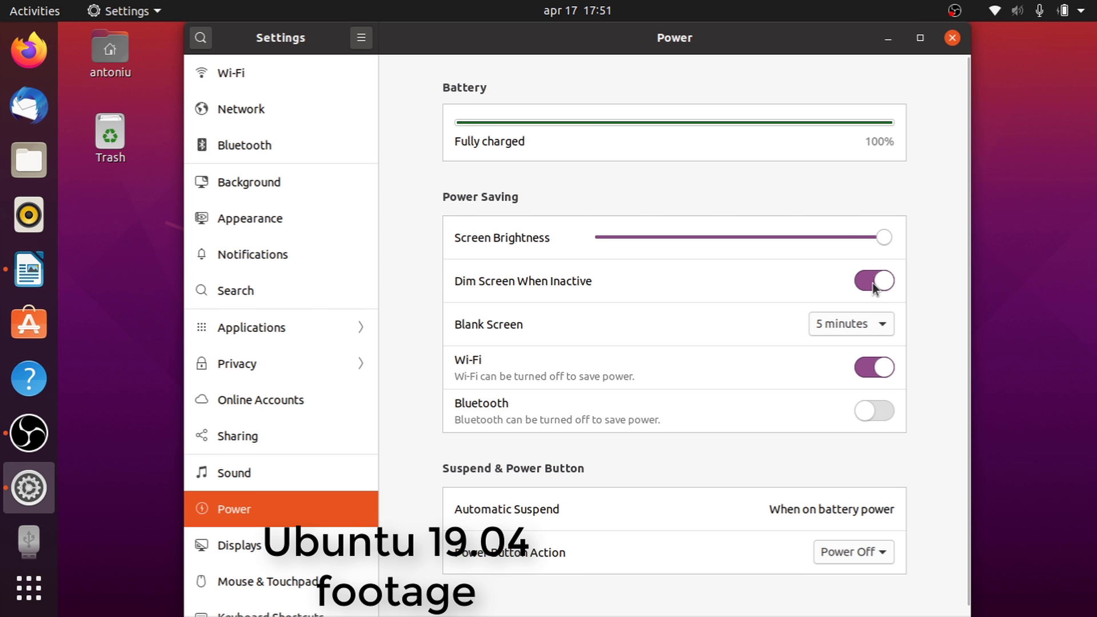
Lower and restore screen brightness, close Settings, and reorder a Firefox Top Site
left_click(872, 284)
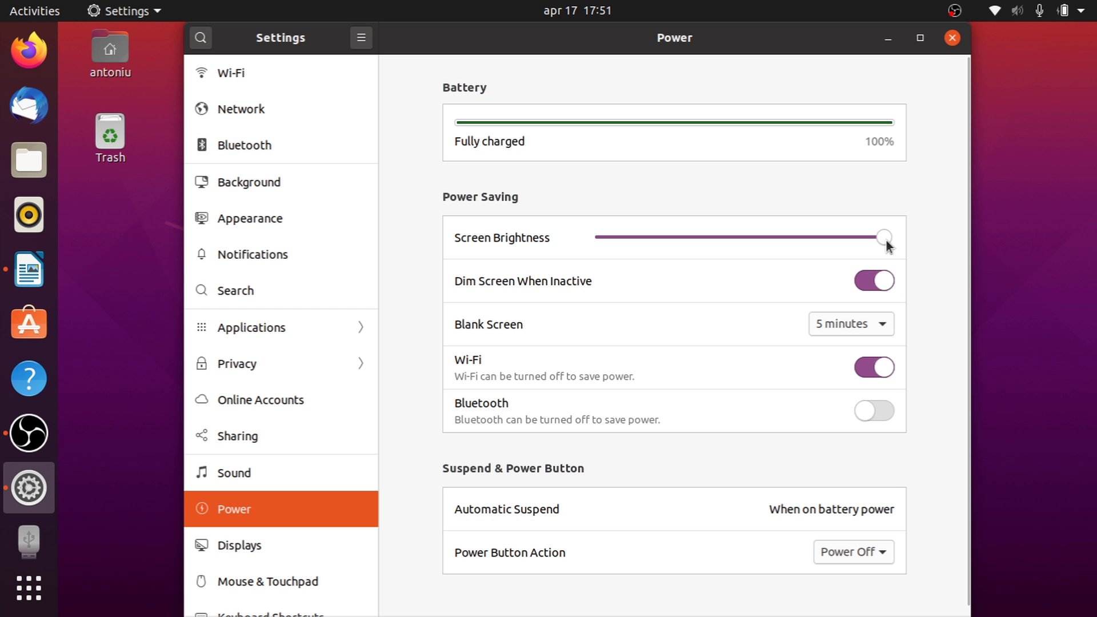
mouse_move(886, 238)
left_mouse_down()
mouse_move(759, 237)
mouse_move(890, 241)
left_mouse_up()
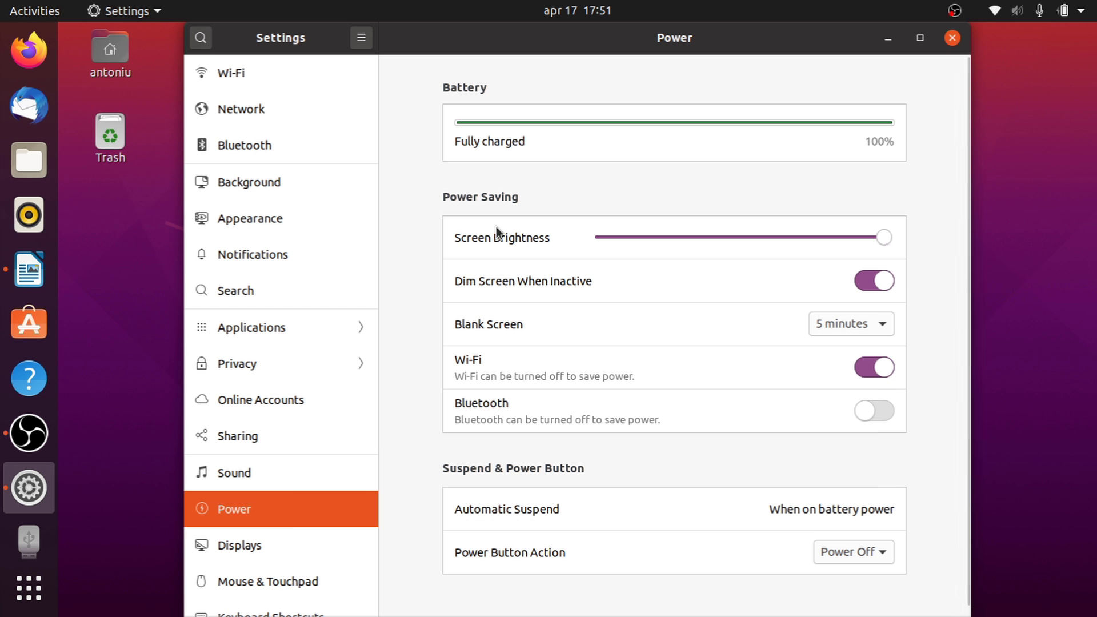
left_click(954, 39)
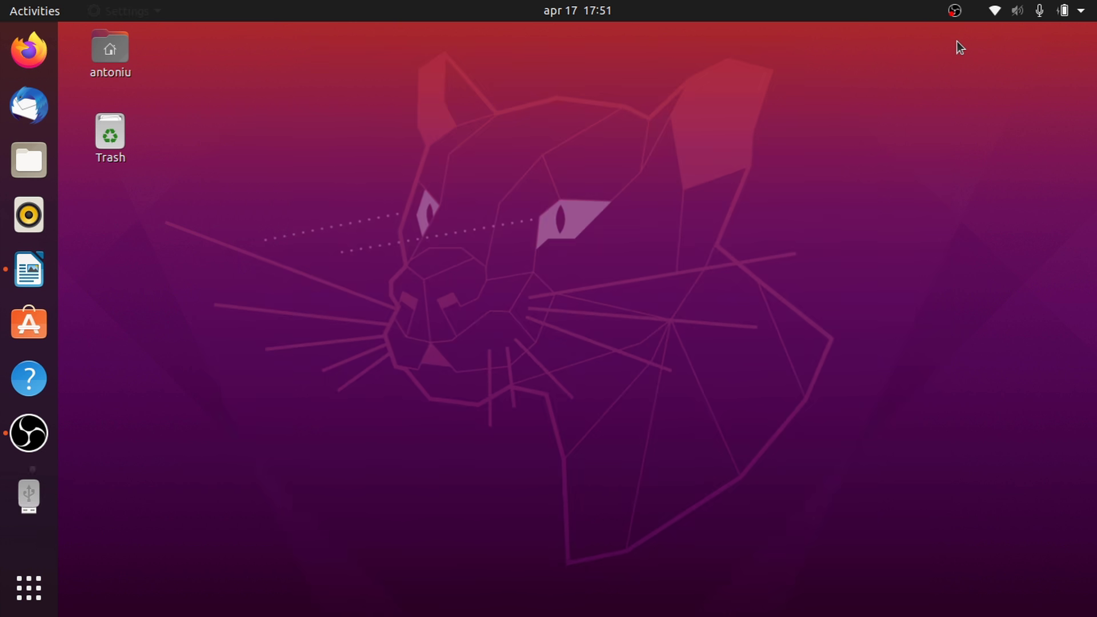
left_click(27, 61)
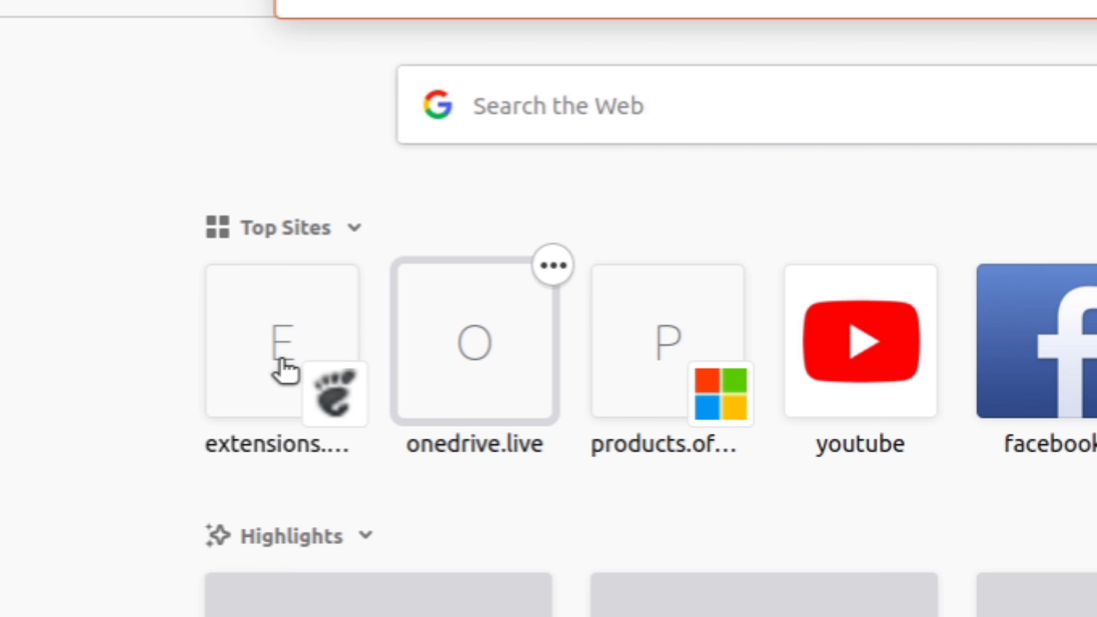
left_click_drag(281, 358, 339, 257)
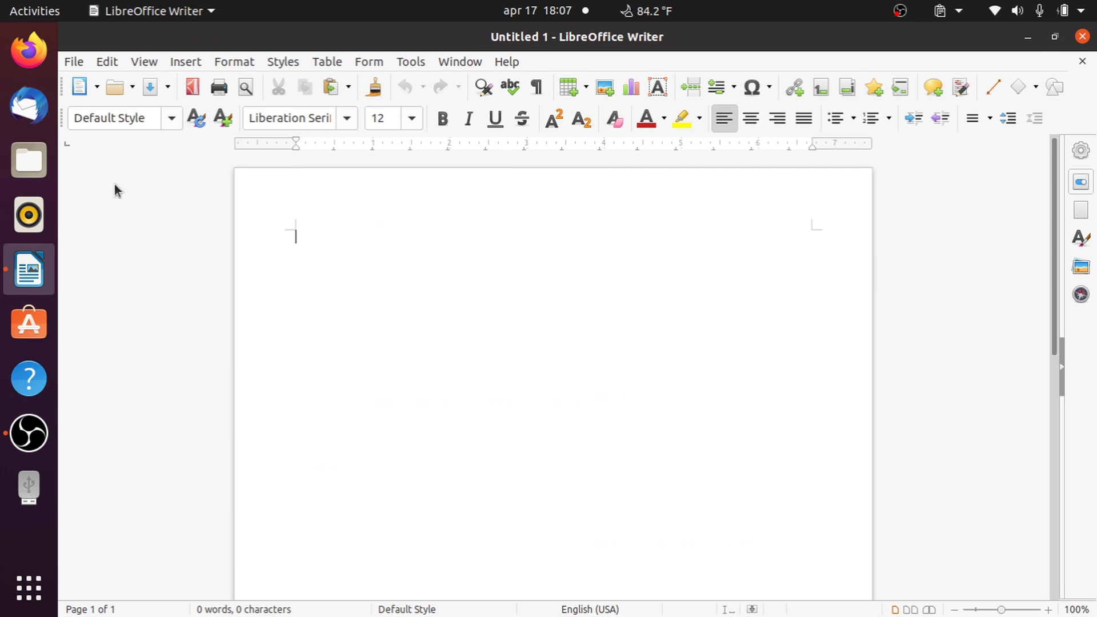
Launch Settings over the Writer document and go to its Appearance page
left_click(32, 610)
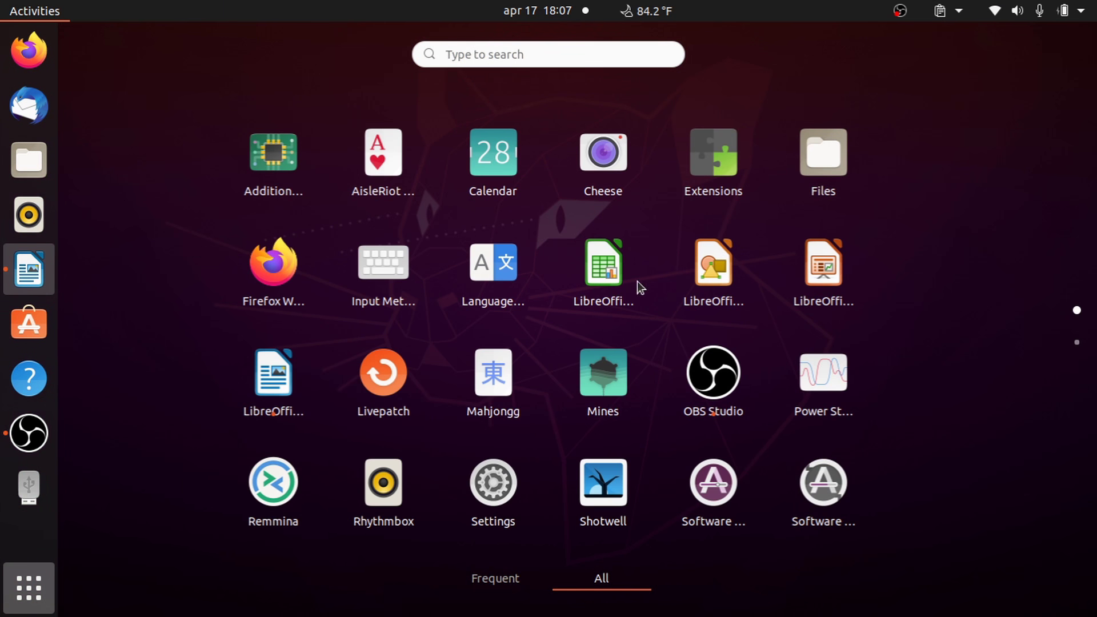
left_click(517, 480)
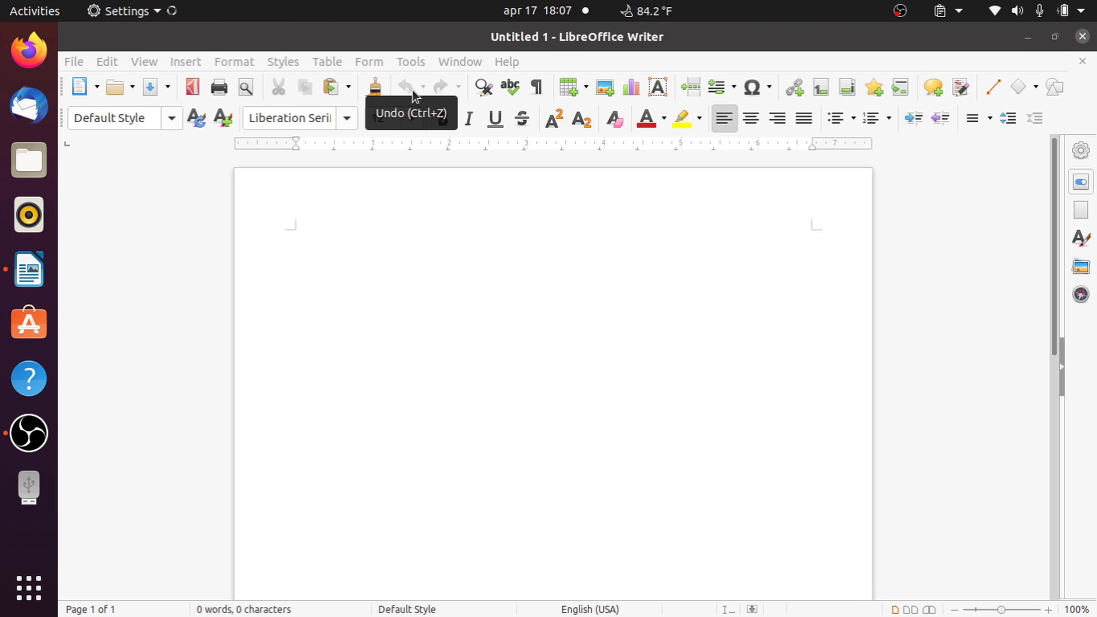
left_click_drag(410, 106, 669, 221)
left_click(496, 357)
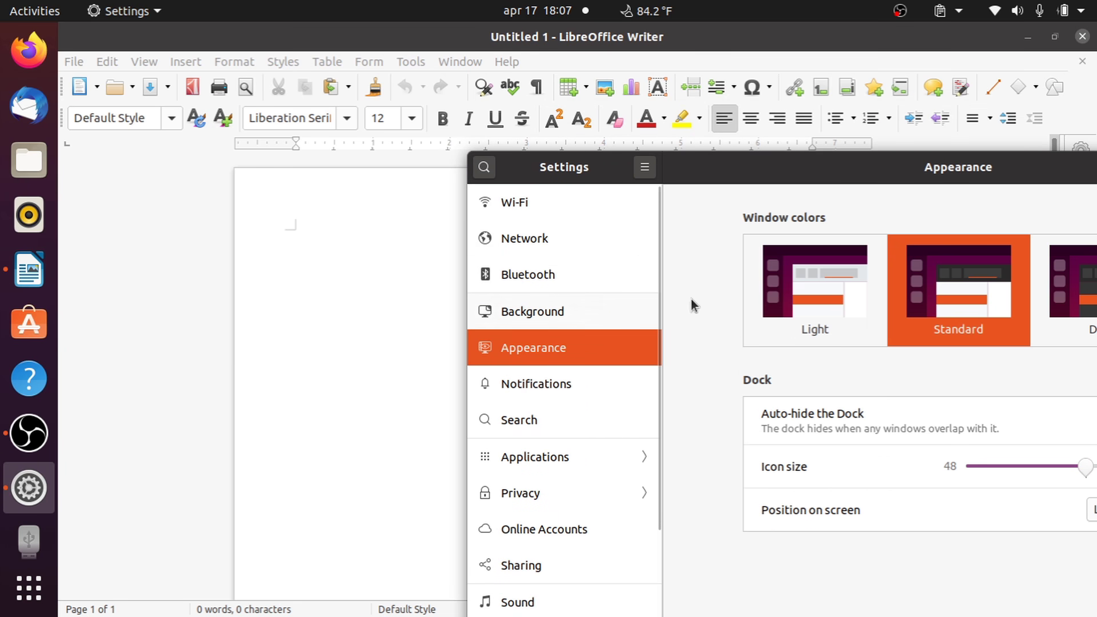
Switch window colours to Dark to view Writer, then back to Light
left_click(823, 290)
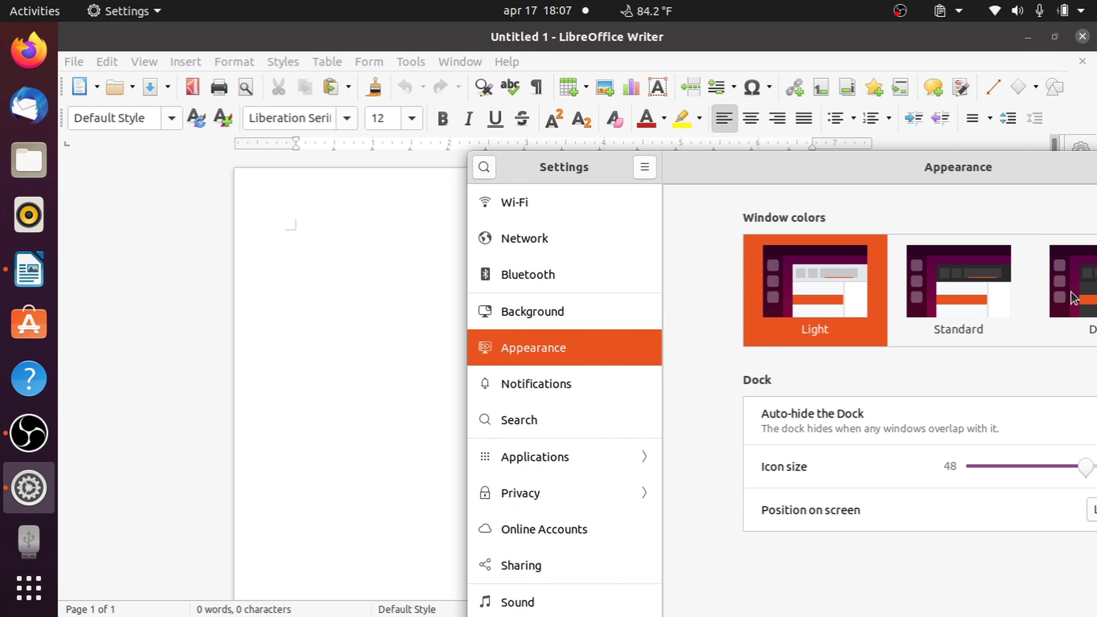
left_click(956, 36)
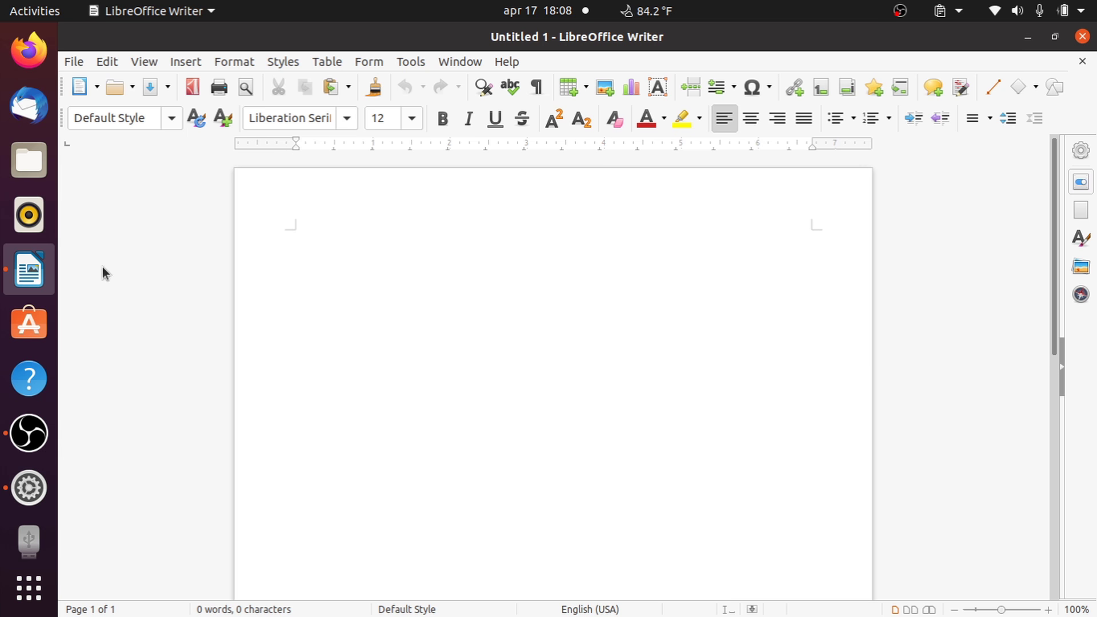
left_click(29, 488)
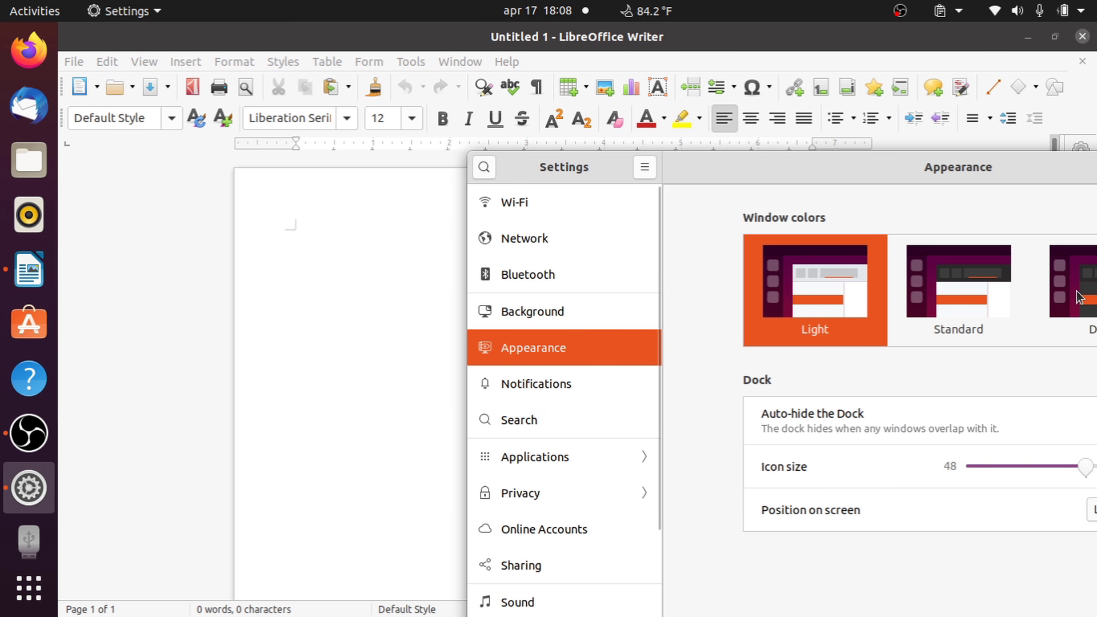
left_click(1077, 294)
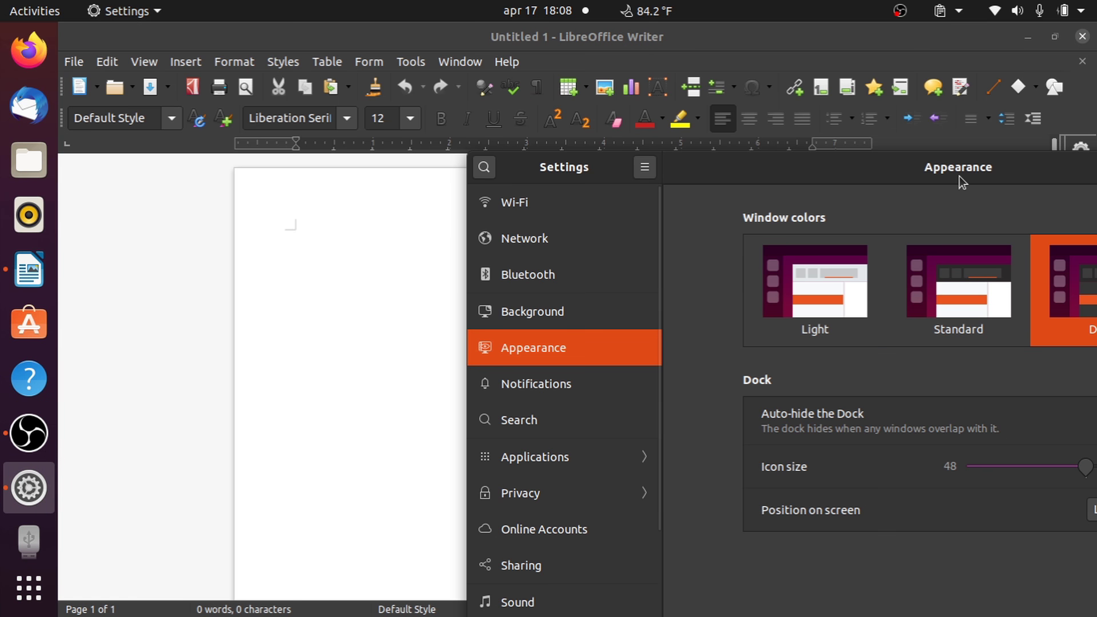
left_click_drag(958, 176, 570, 50)
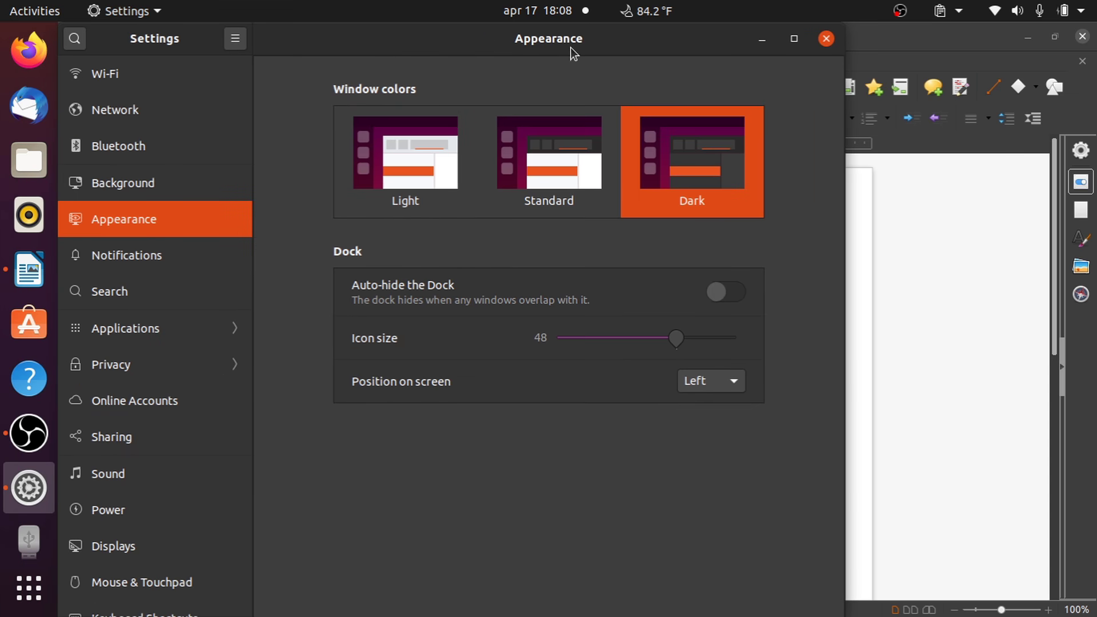
left_click(828, 38)
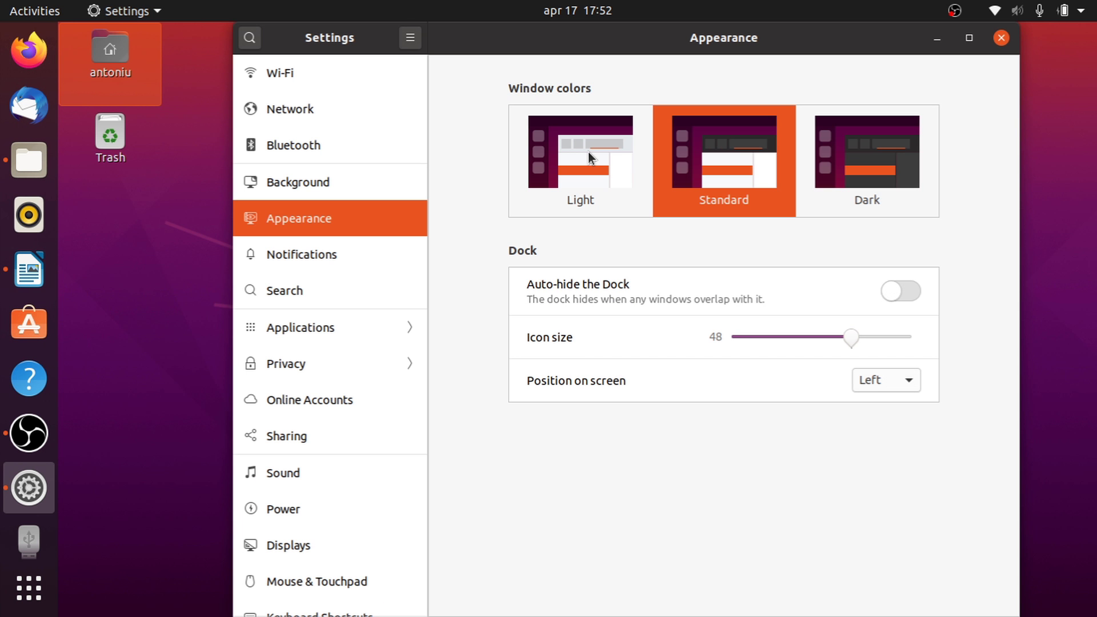
left_click(587, 152)
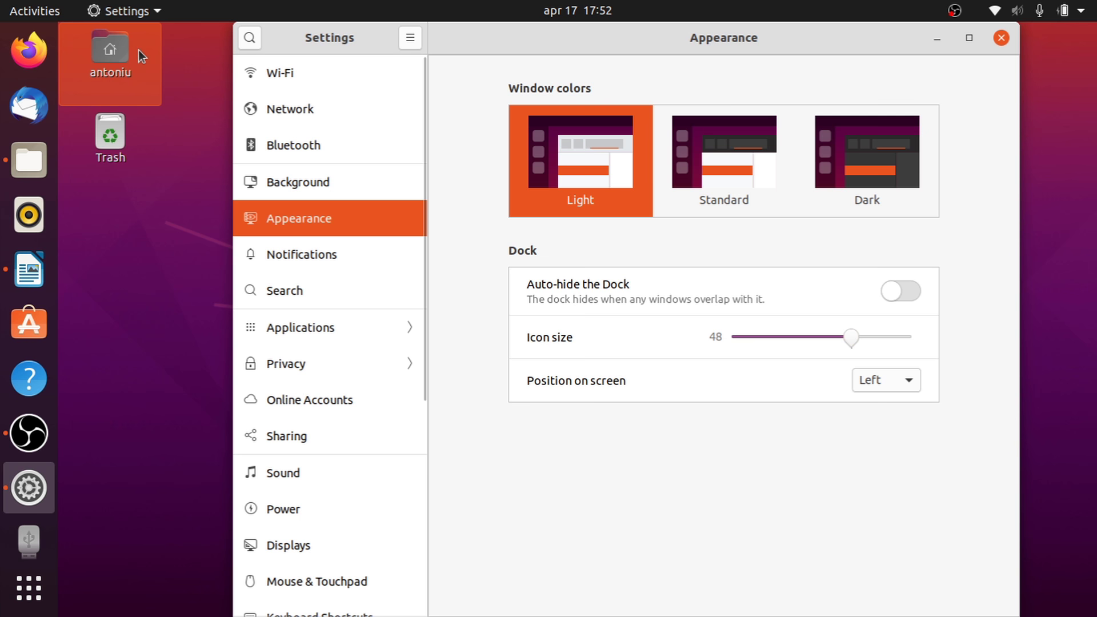
Open Files, minimize it, and set the window colours to Dark
left_click(29, 160)
left_click(996, 10)
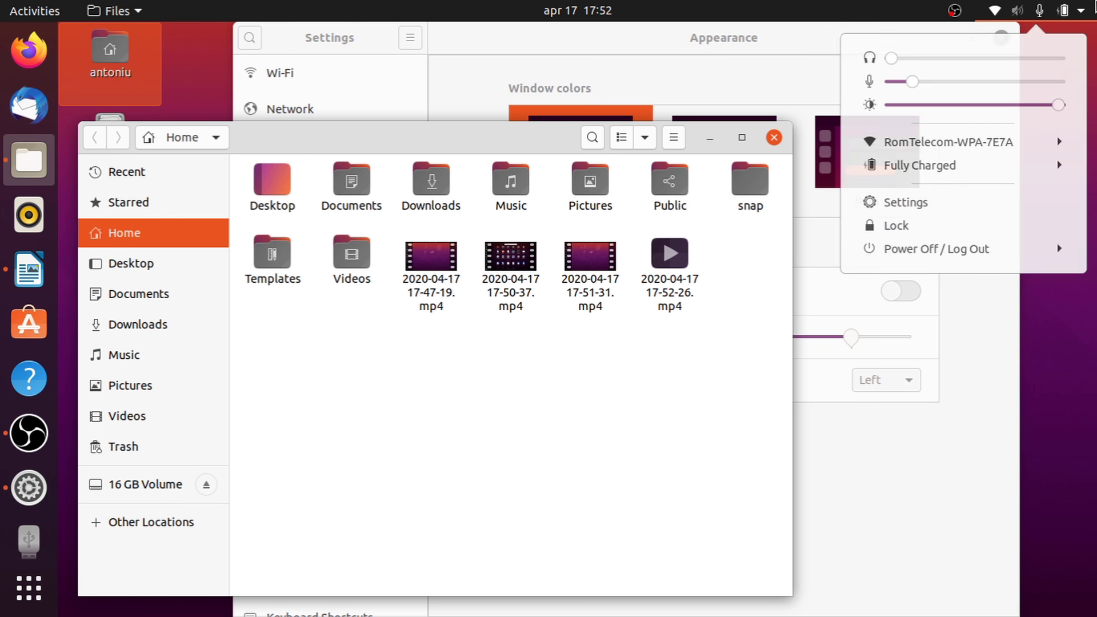
left_click(953, 11)
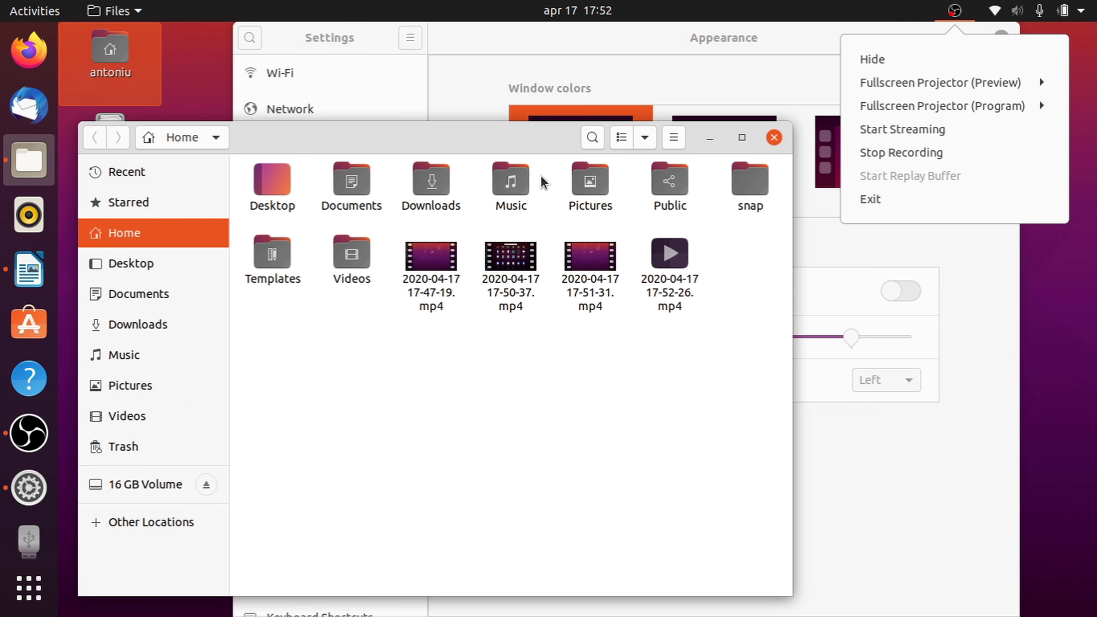
left_click(710, 137)
left_click(852, 156)
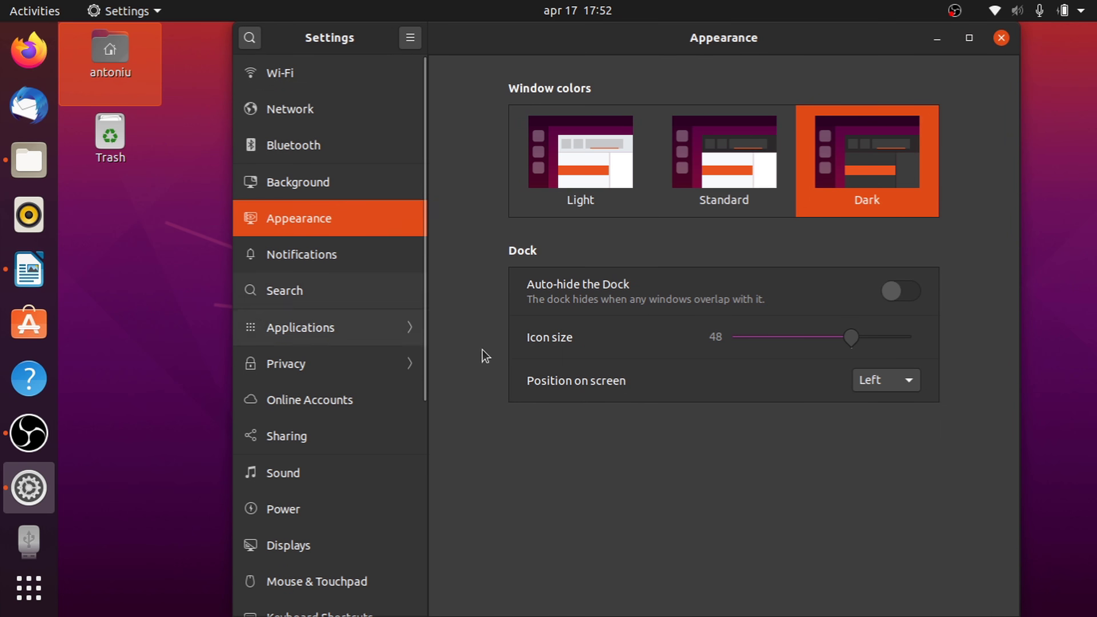
Check the calendar panel and status menu, reopen and close Files, then close Settings
left_click(606, 10)
left_click(821, 12)
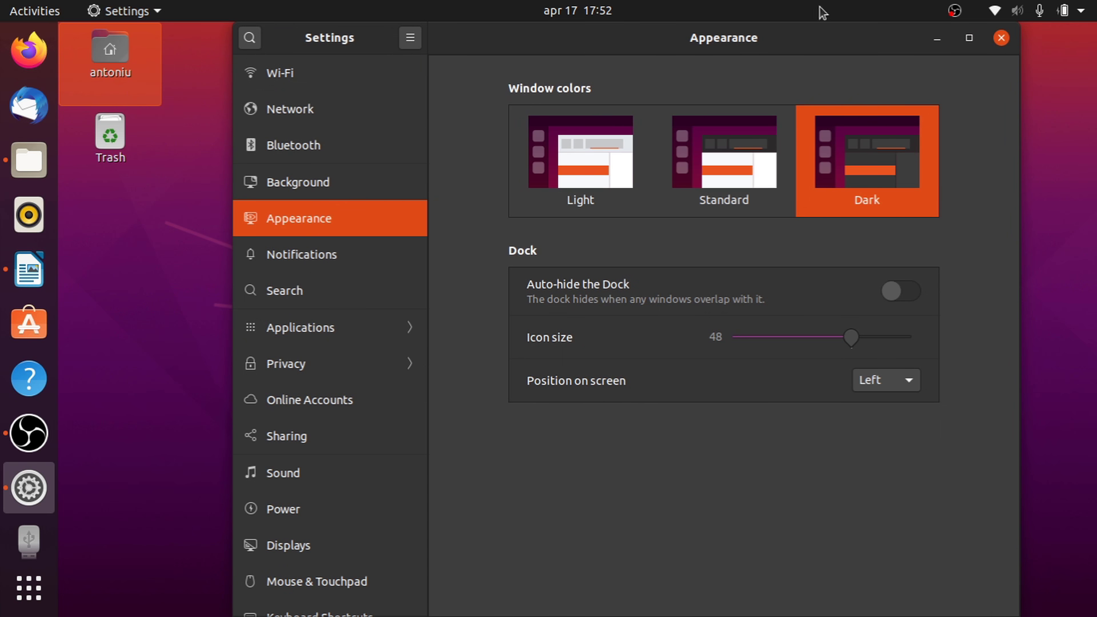
left_click(1027, 16)
key("Escape")
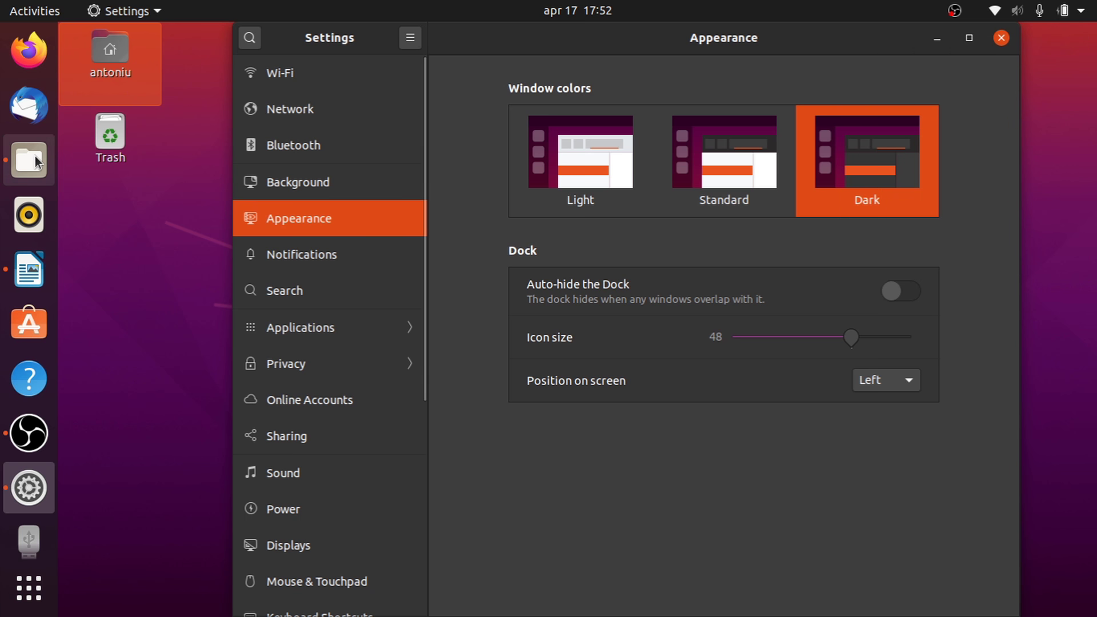
left_click(30, 160)
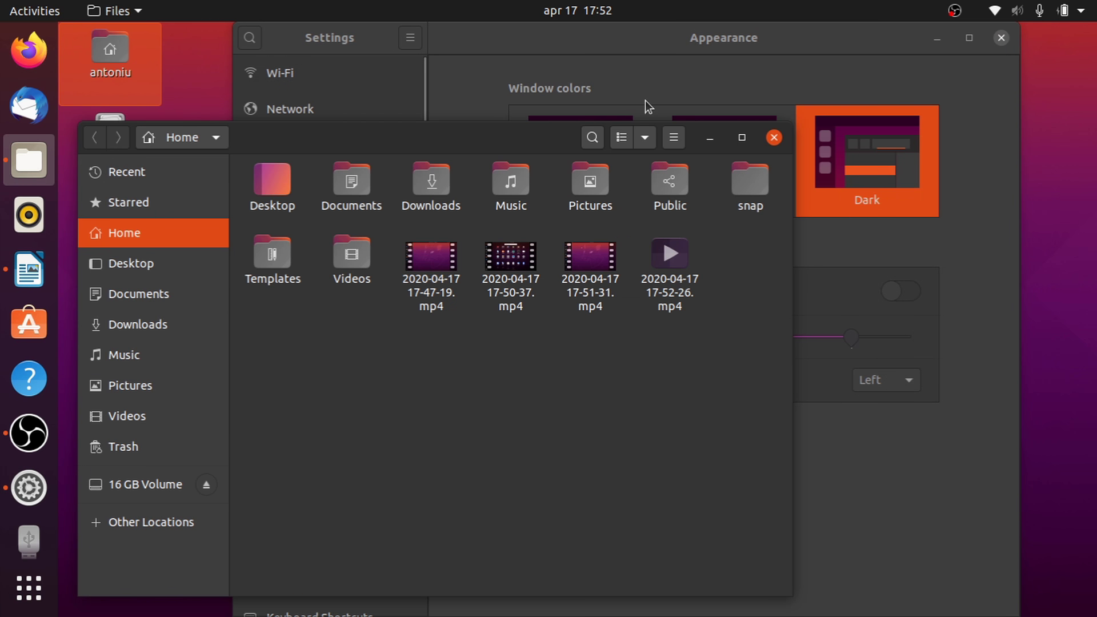
left_click(773, 137)
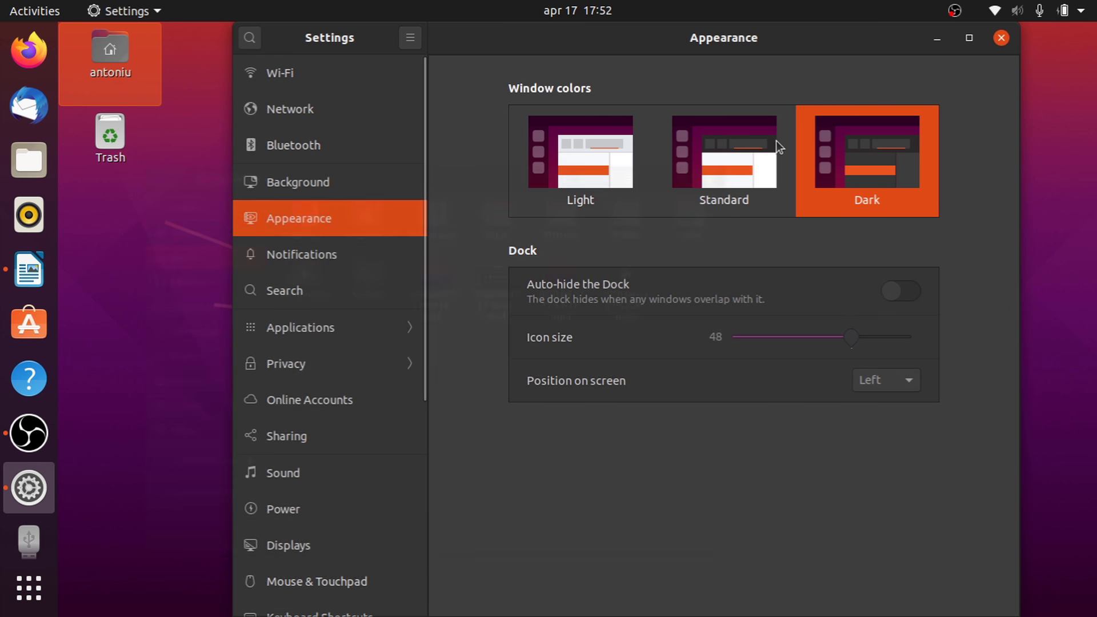
left_click(1003, 40)
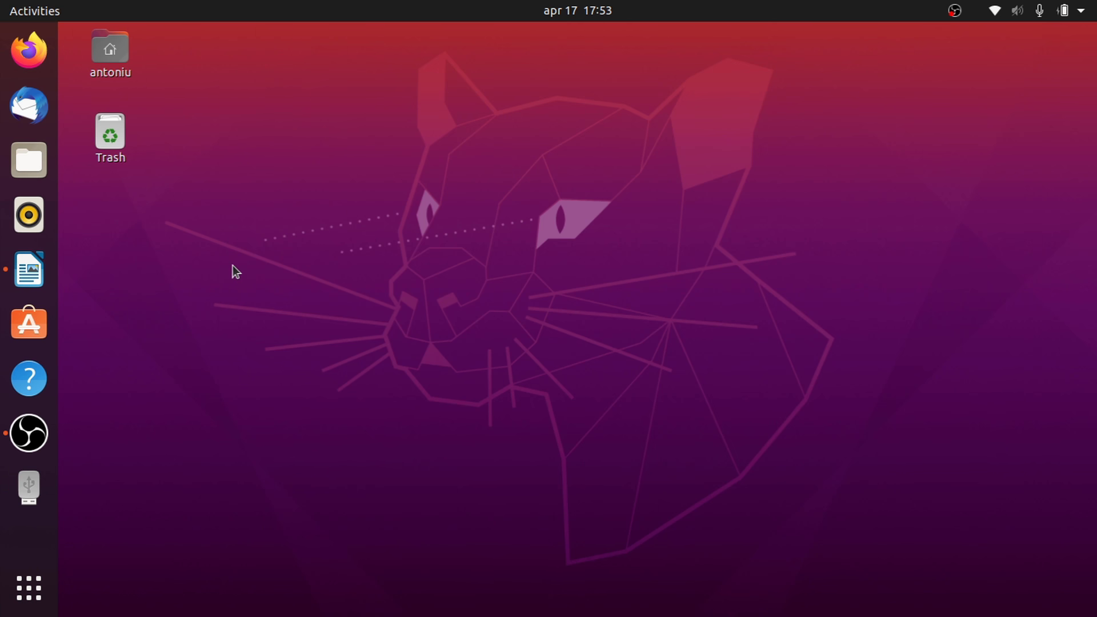
key("ctrl+alt+t")
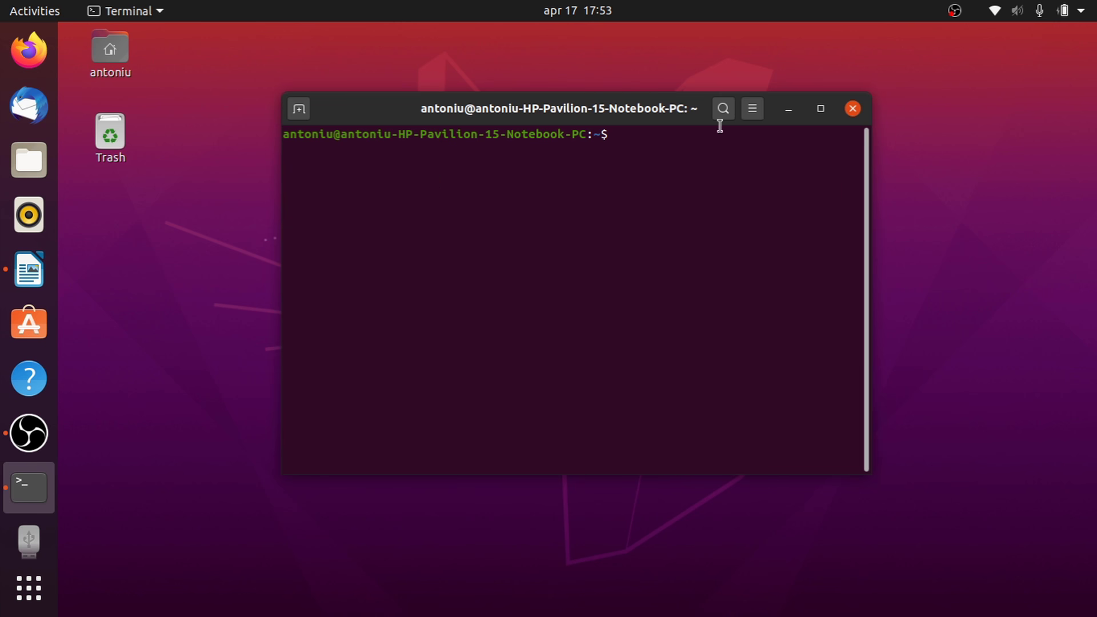
left_click(721, 109)
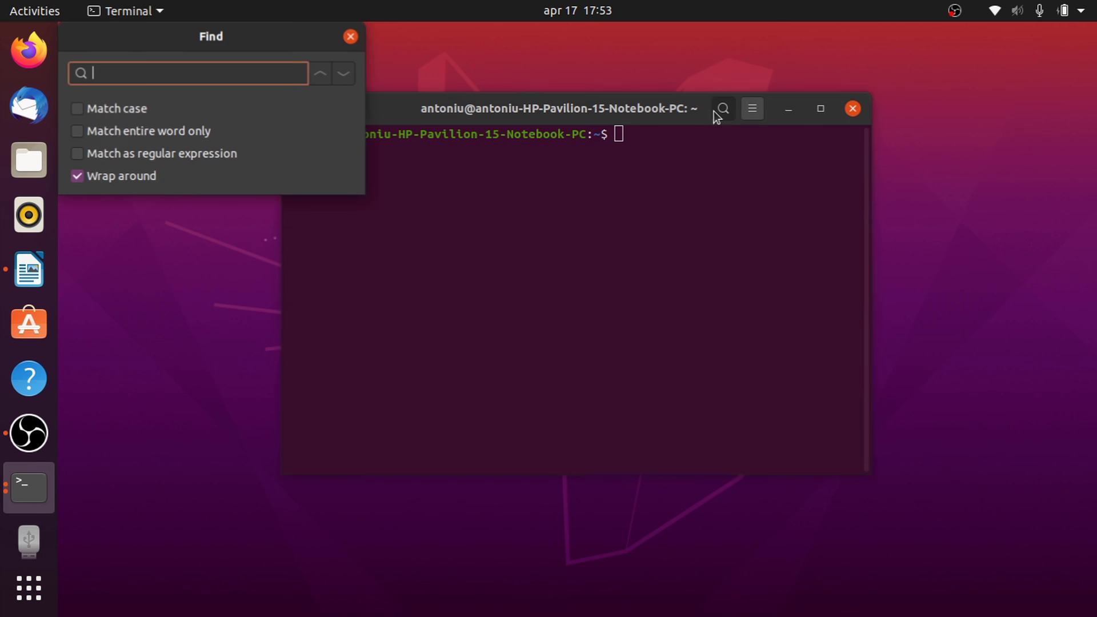
left_click(351, 37)
left_click(853, 108)
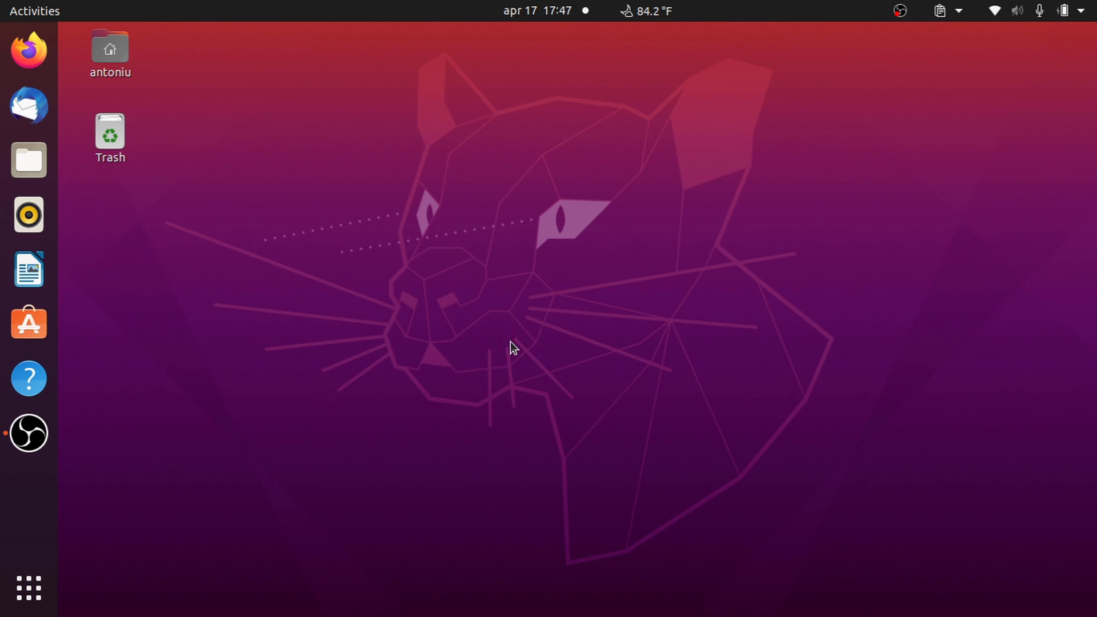
Open the home folder from the desktop, move its window, and close it
left_click(551, 183)
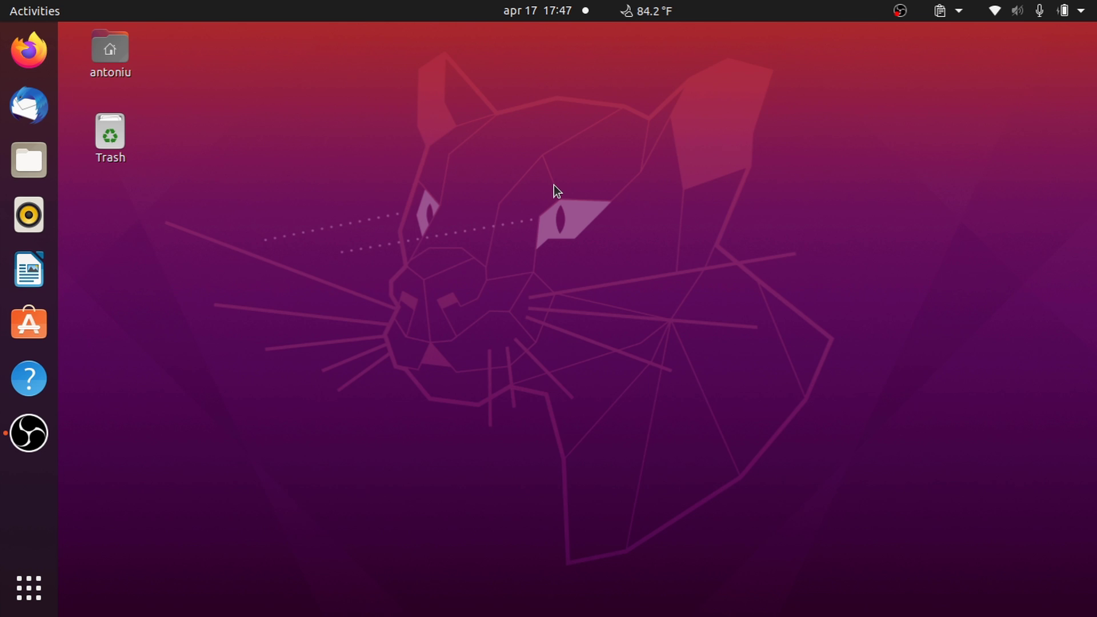
double_click(64, 56)
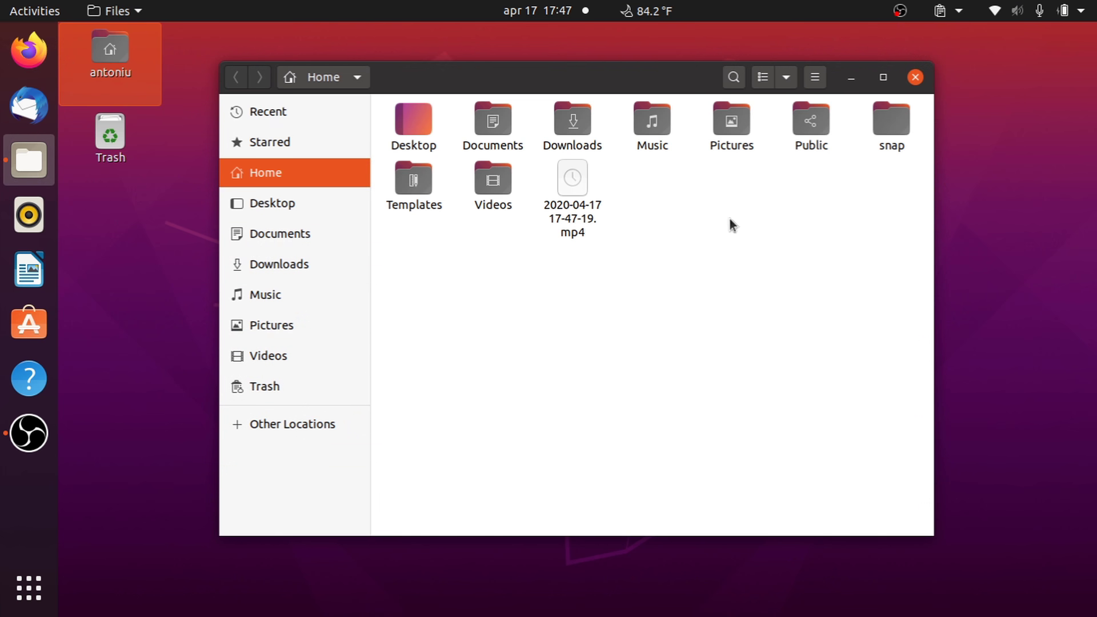
left_click_drag(548, 84, 625, 99)
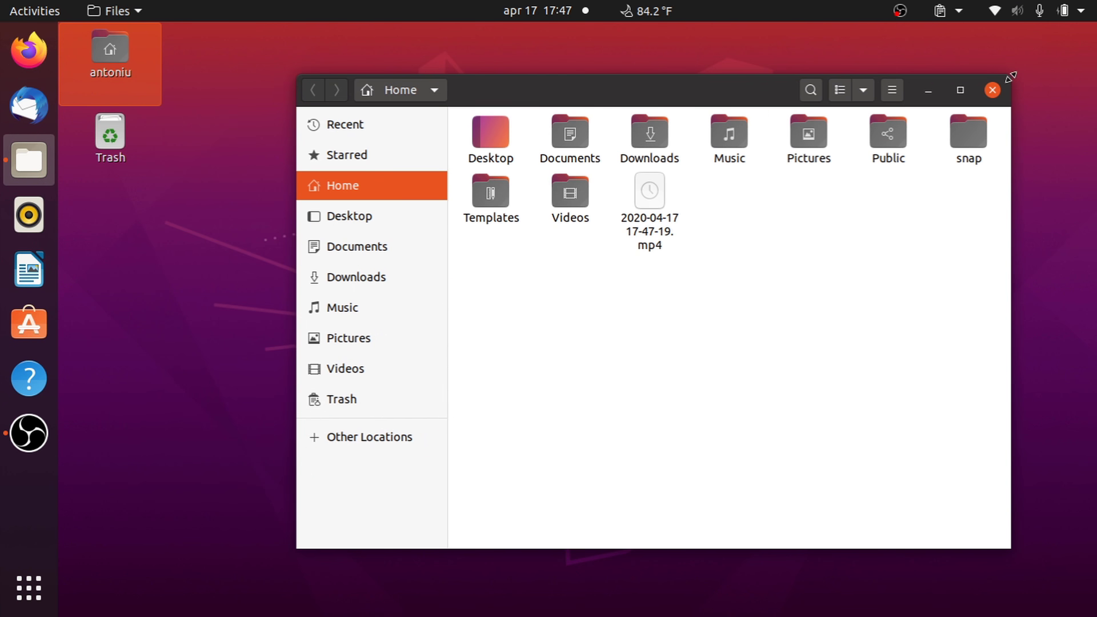
left_click(993, 91)
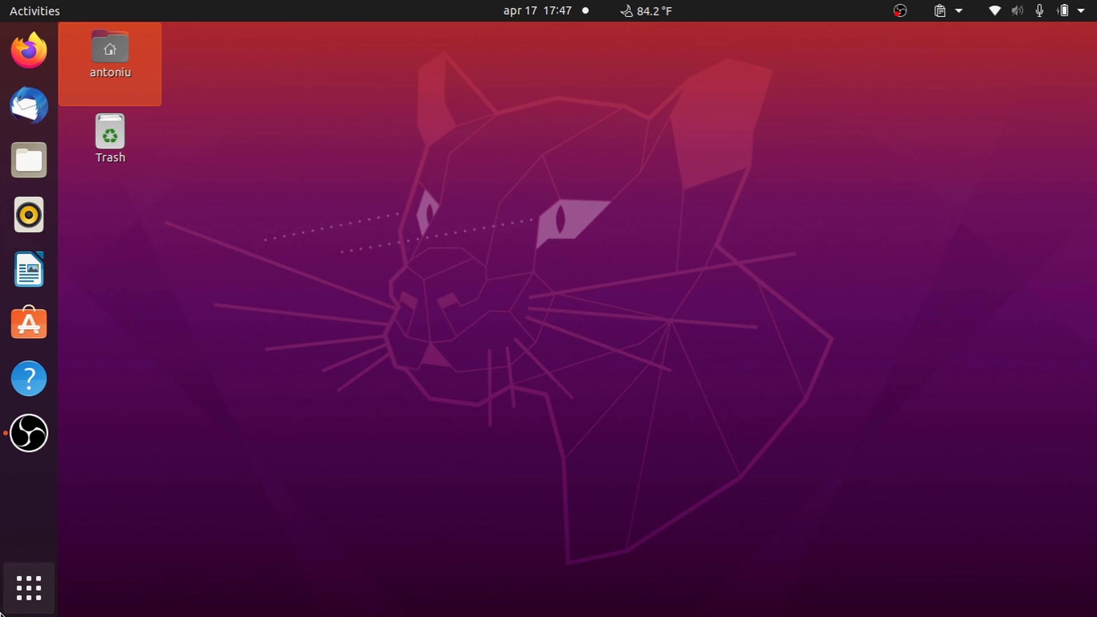
Browse the full list of installed applications, then return to the desktop
left_click(6, 607)
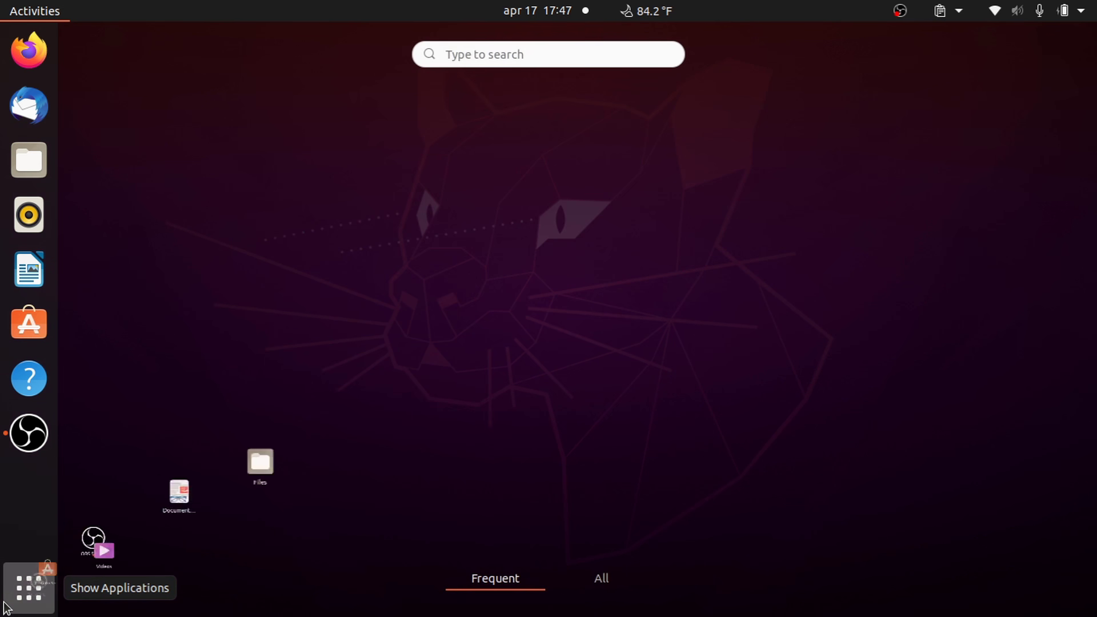
left_click(598, 582)
scroll(650, 241, "down", 1)
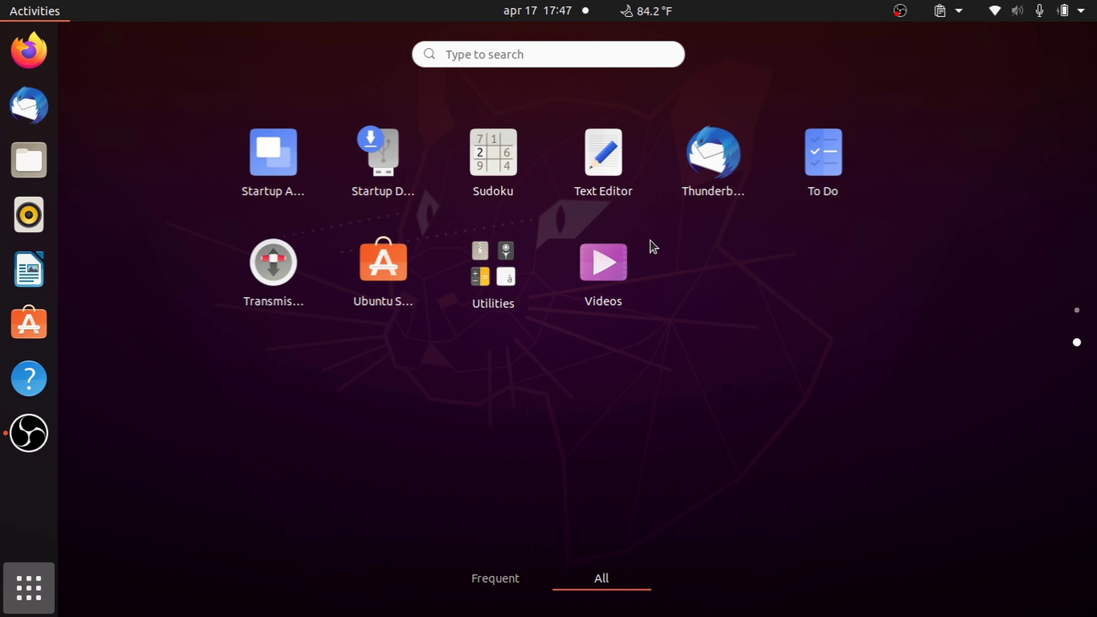
scroll(650, 241, "up", 1)
left_click(50, 580)
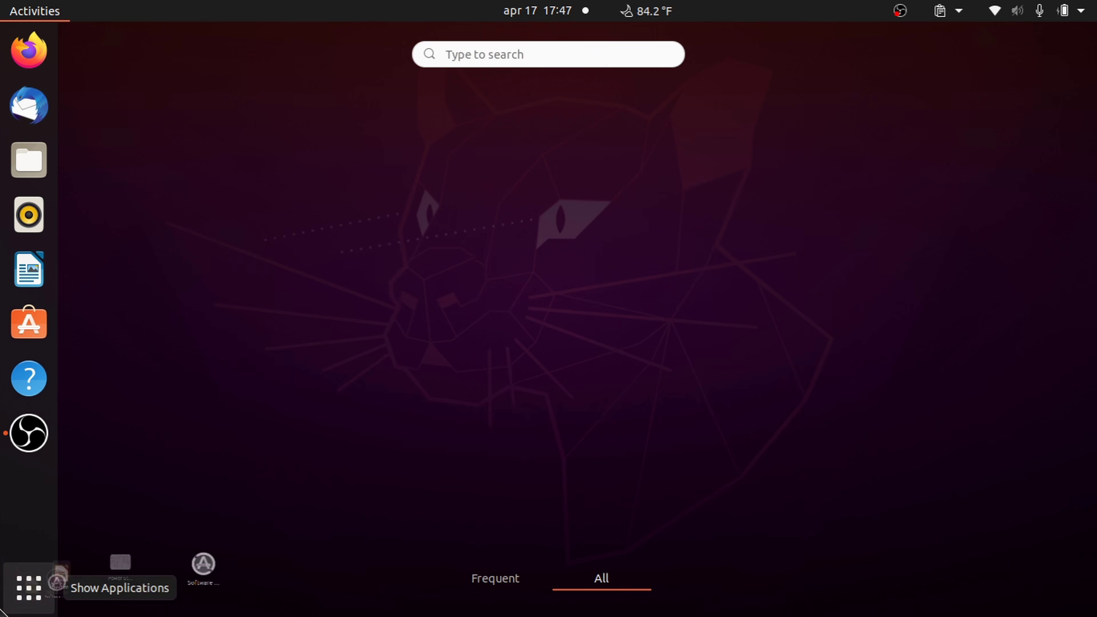
left_click(199, 256)
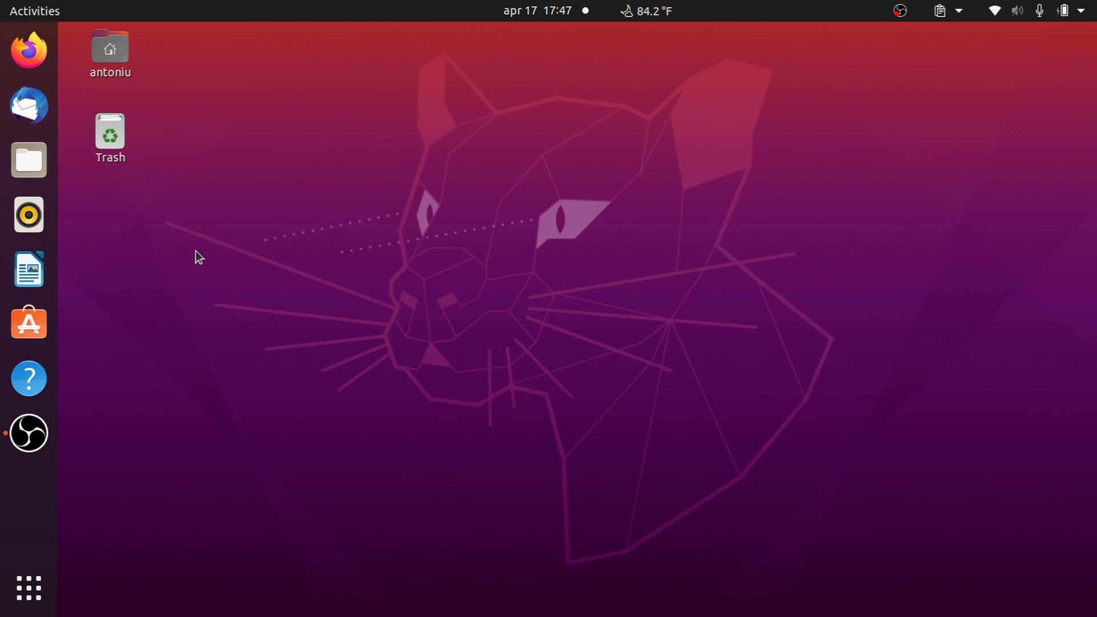
Open and close the calendar panel and the system status menu
left_click(535, 14)
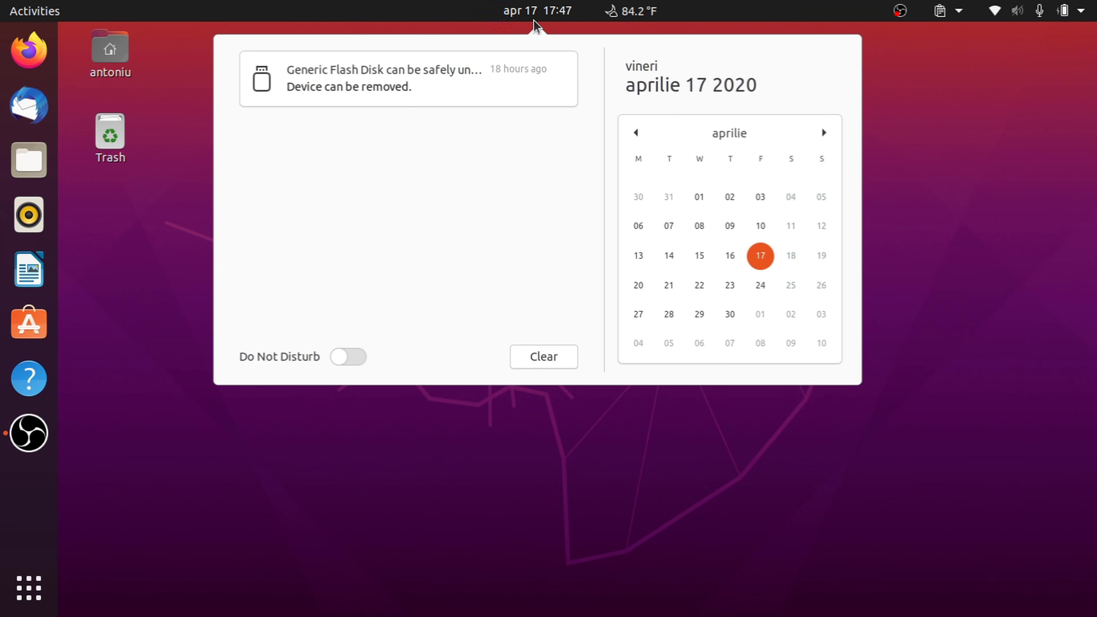
left_click(534, 20)
left_click(1051, 16)
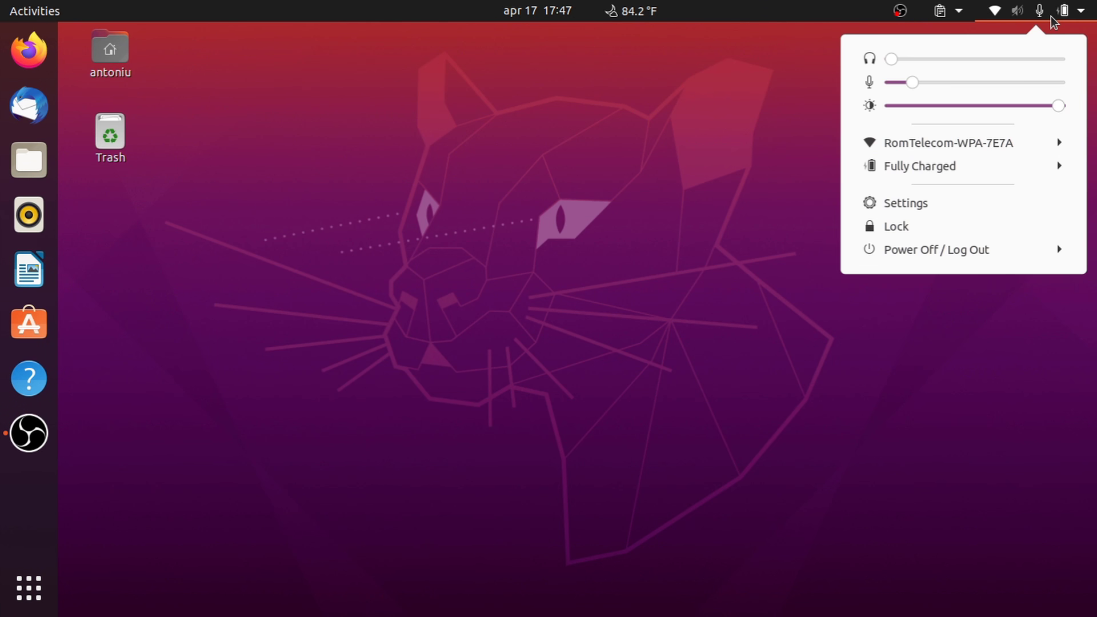
left_click(1050, 16)
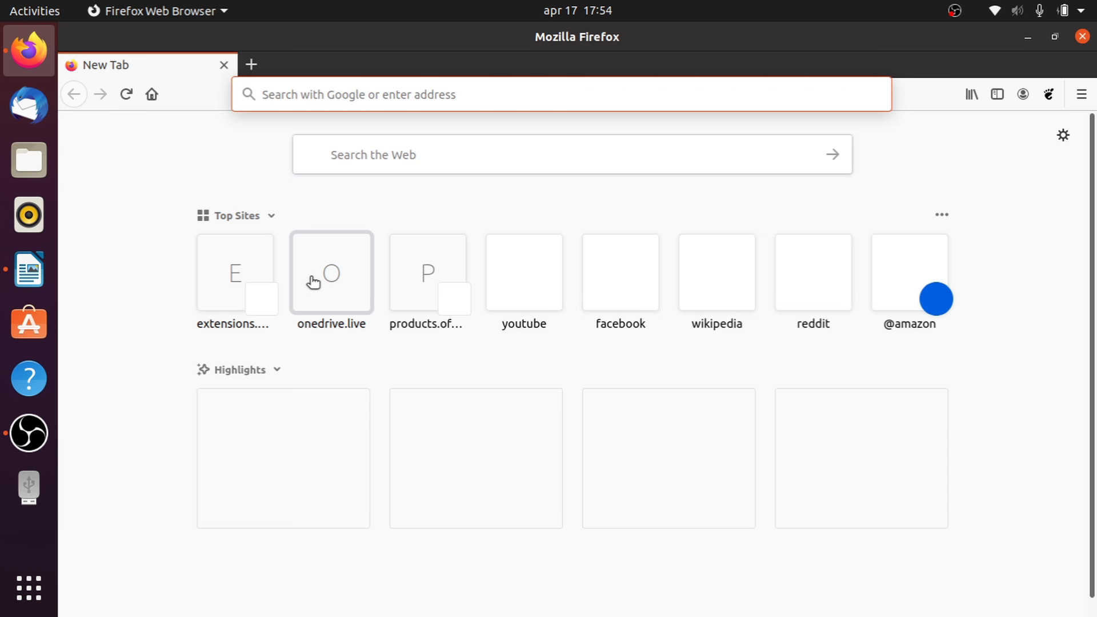
Go to the OpenWeather page on extensions.gnome.org and switch it ON
left_click(264, 238)
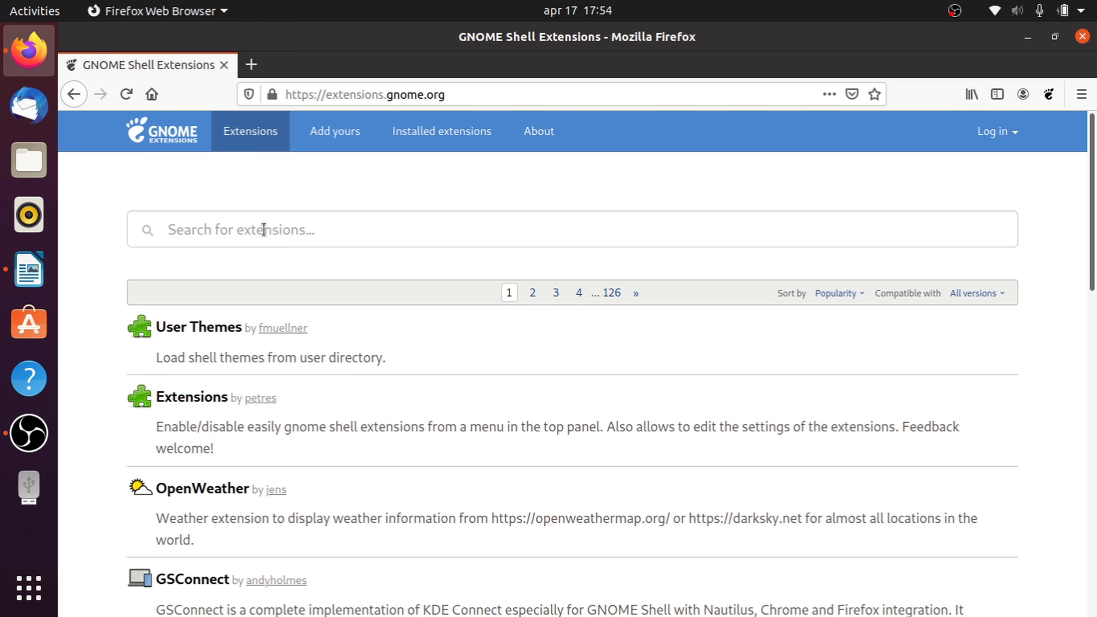
left_click(198, 490)
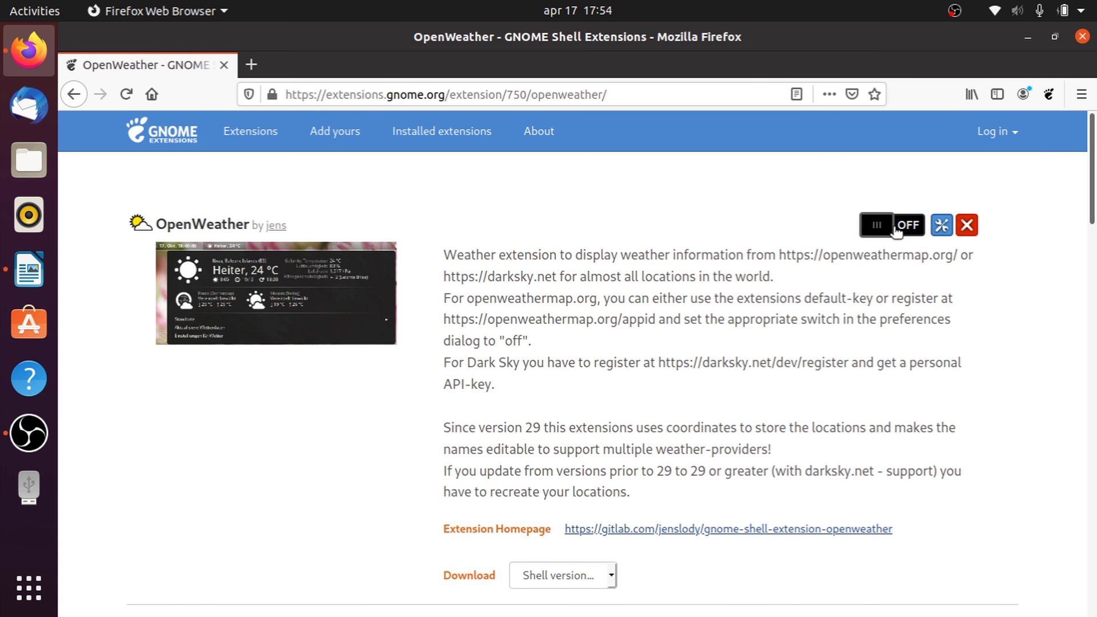
left_click(895, 227)
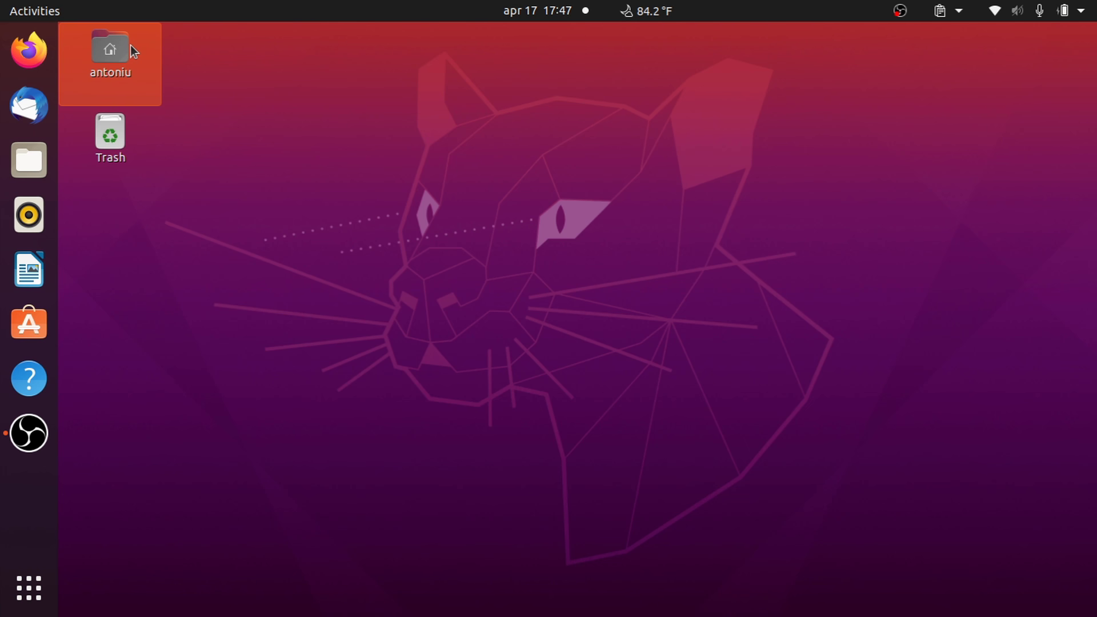
double_click(64, 56)
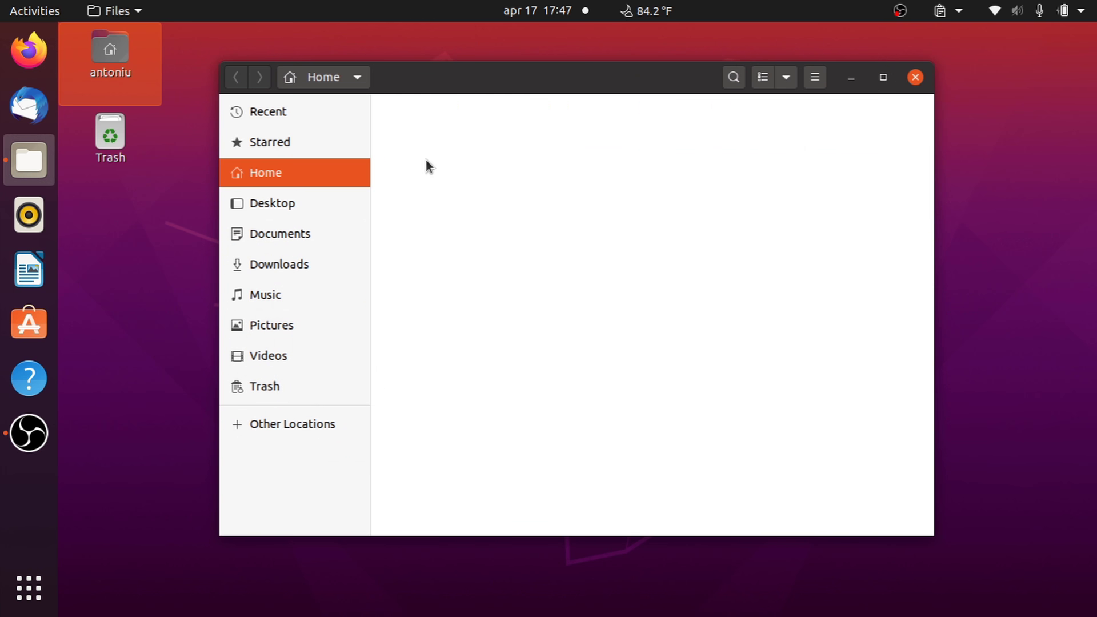
left_click_drag(616, 78, 694, 92)
left_click(996, 93)
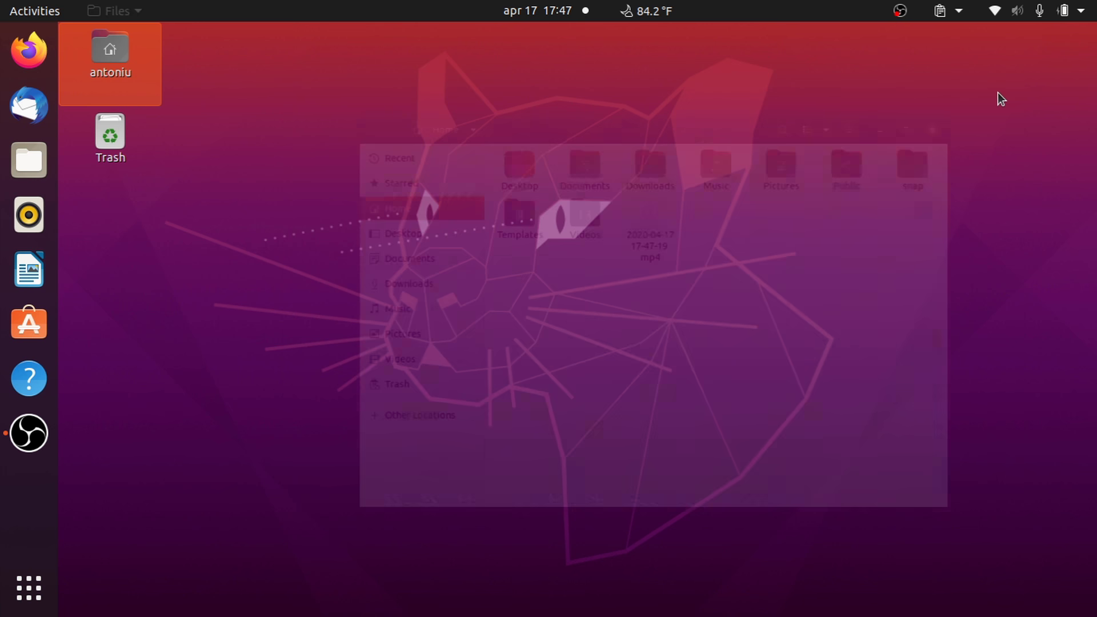
left_click(5, 604)
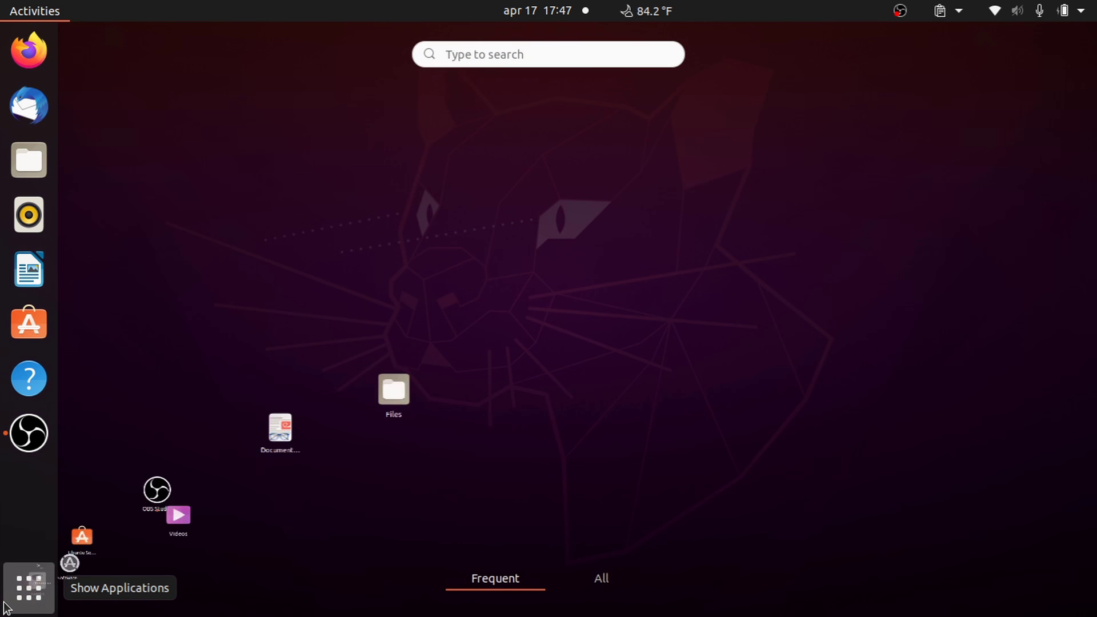
left_click(598, 588)
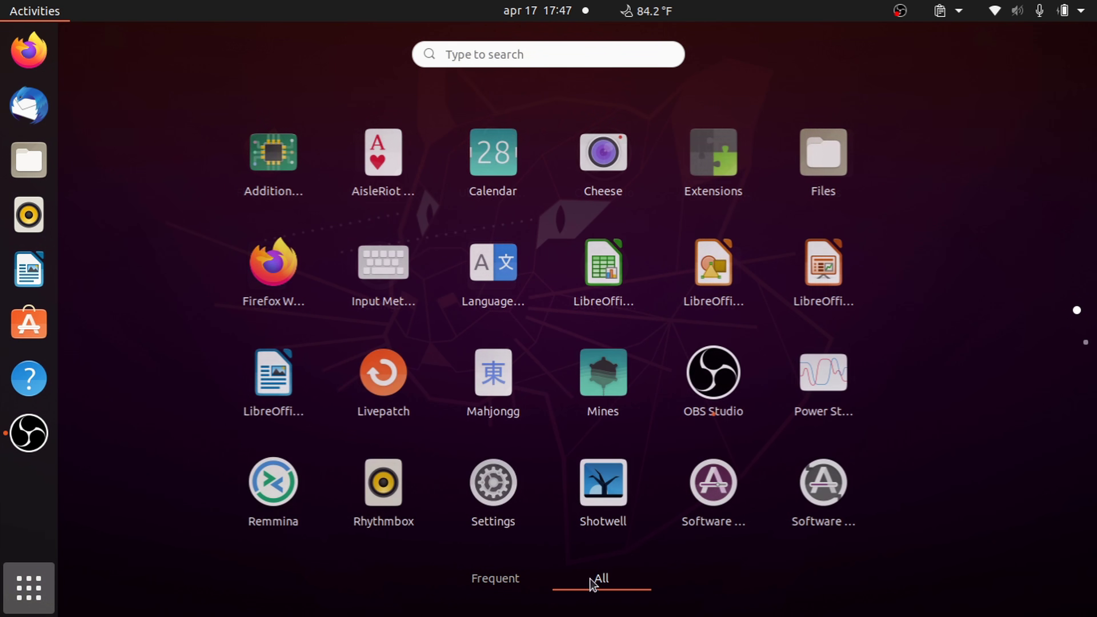
scroll(650, 241, "down", 1)
scroll(650, 241, "up", 1)
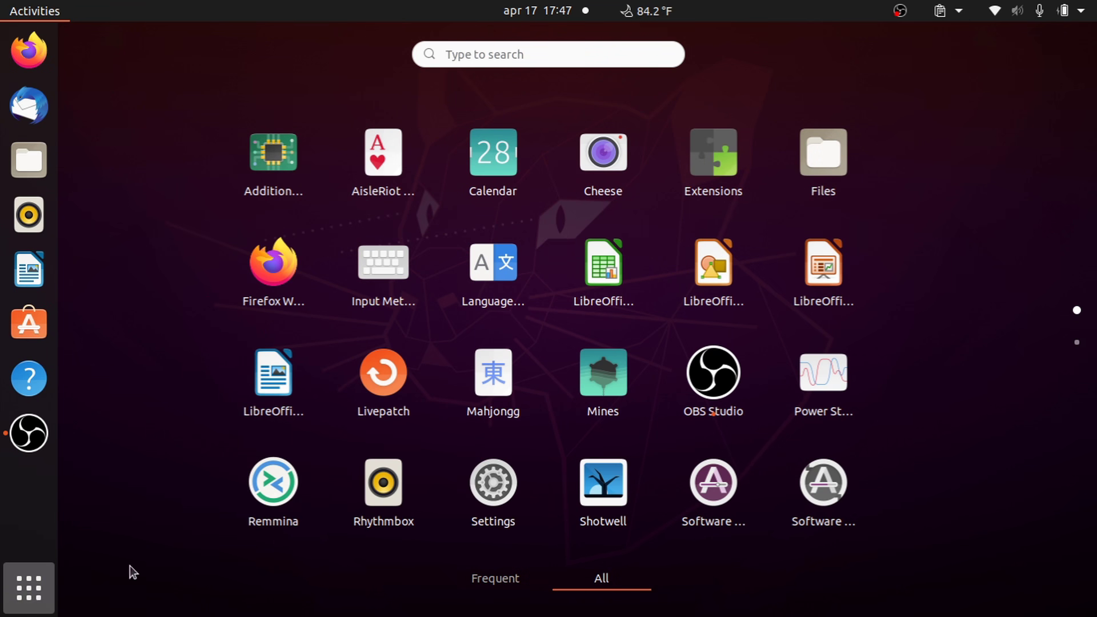
left_click(17, 600)
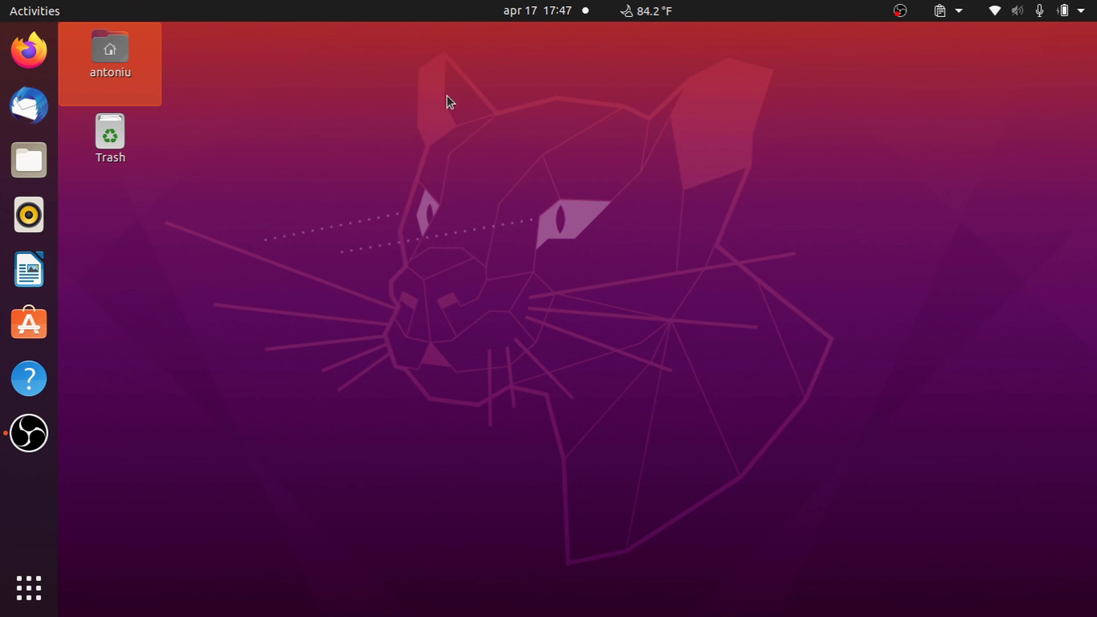
left_click(200, 258)
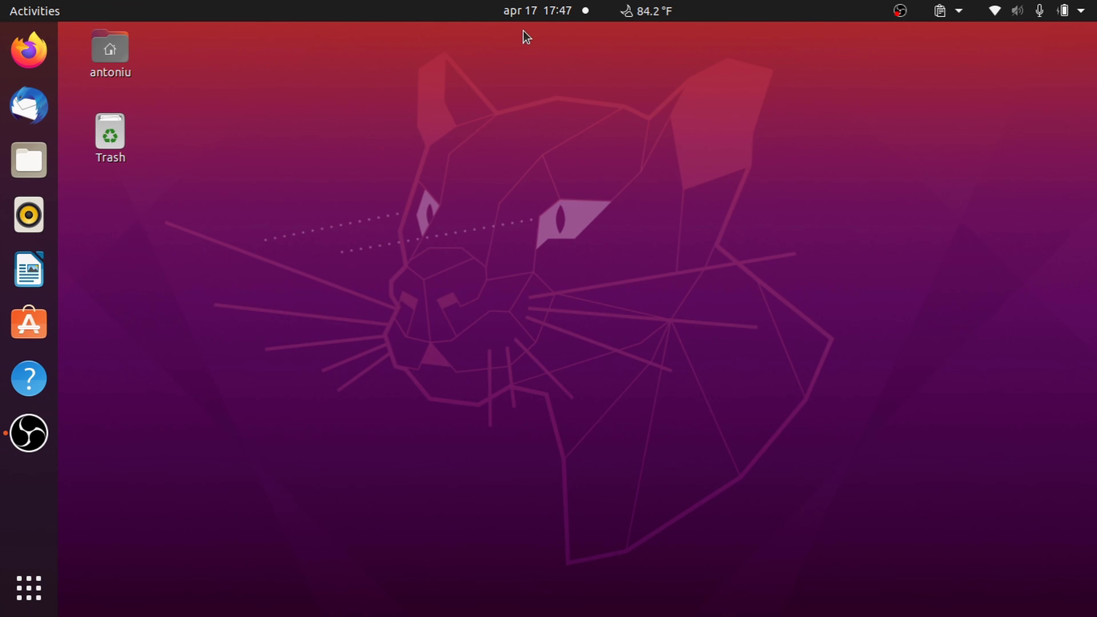
Toggle Do Not Disturb on and off, then open Display Settings from the desktop
left_click(534, 16)
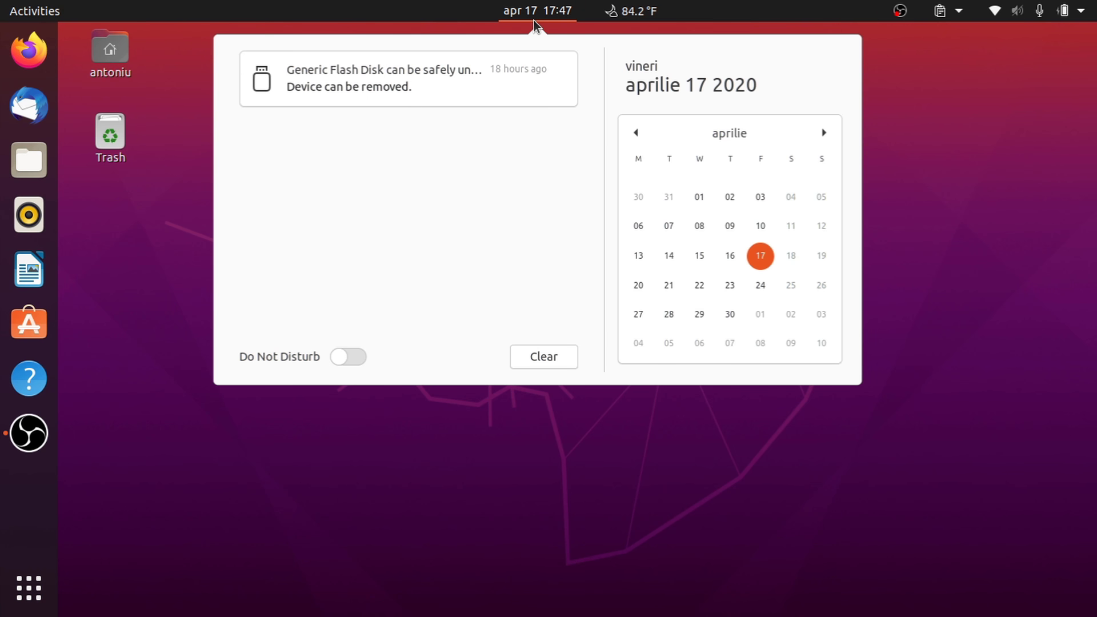
left_click(533, 20)
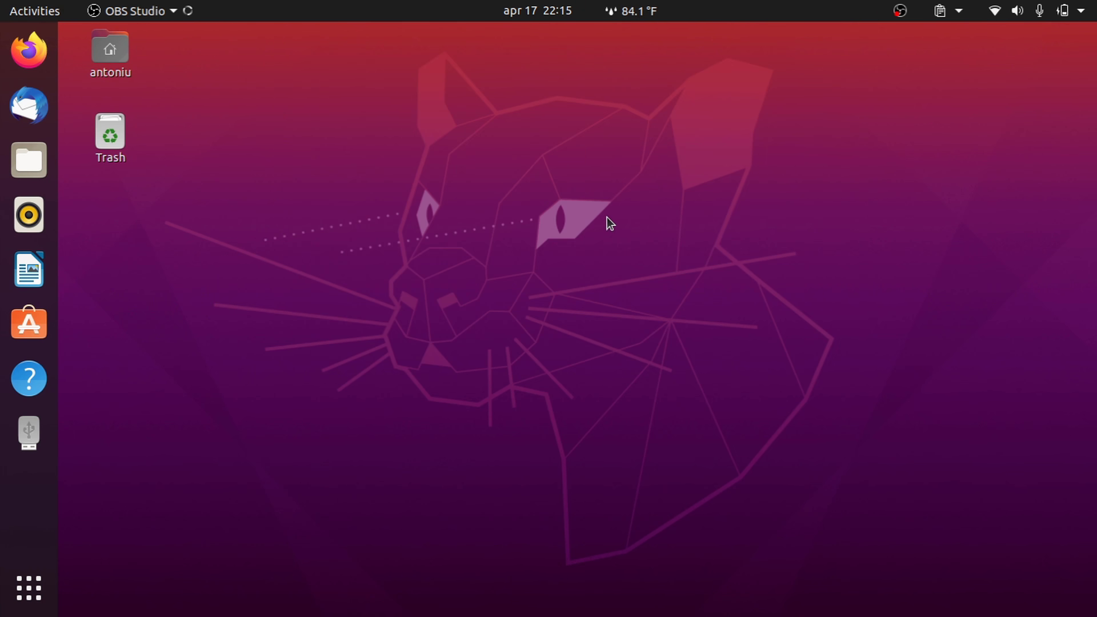
left_click(527, 9)
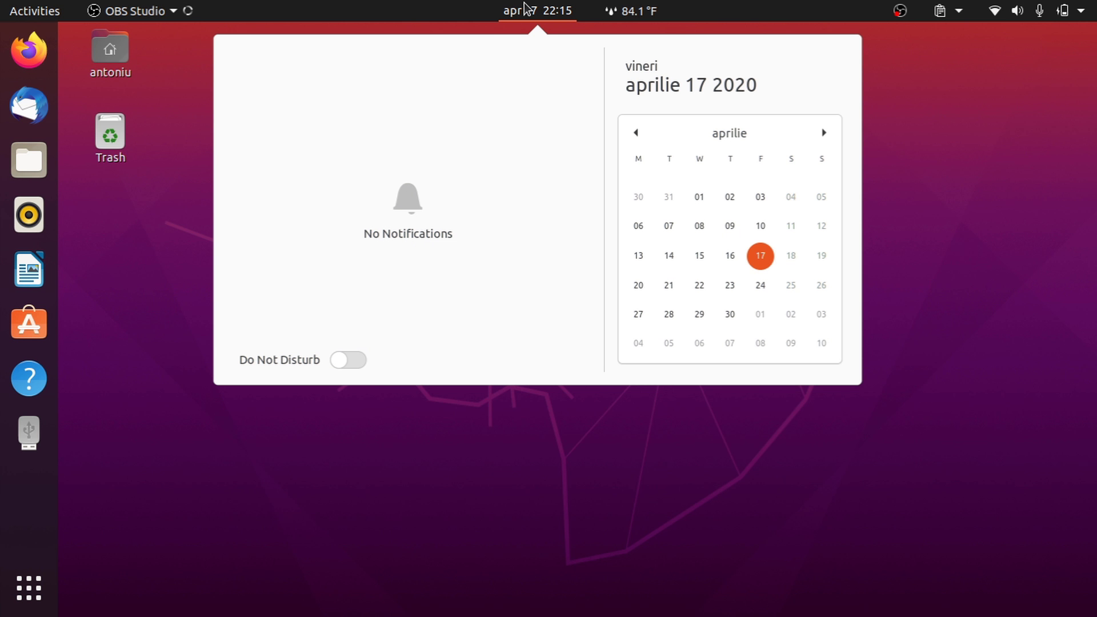
left_click(342, 365)
left_click(343, 365)
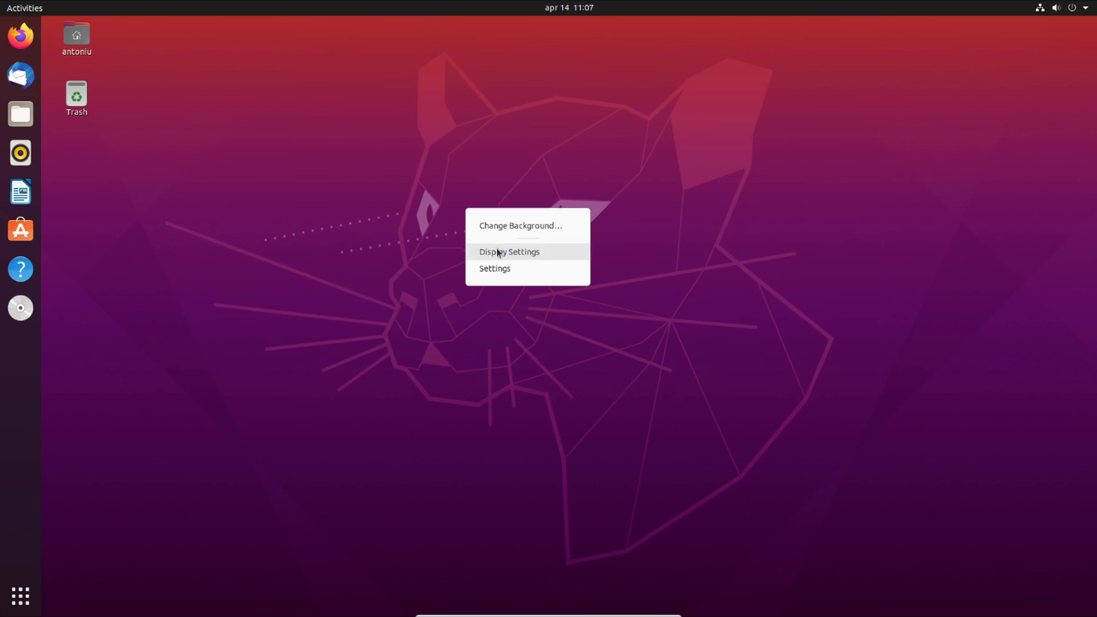
left_click(498, 250)
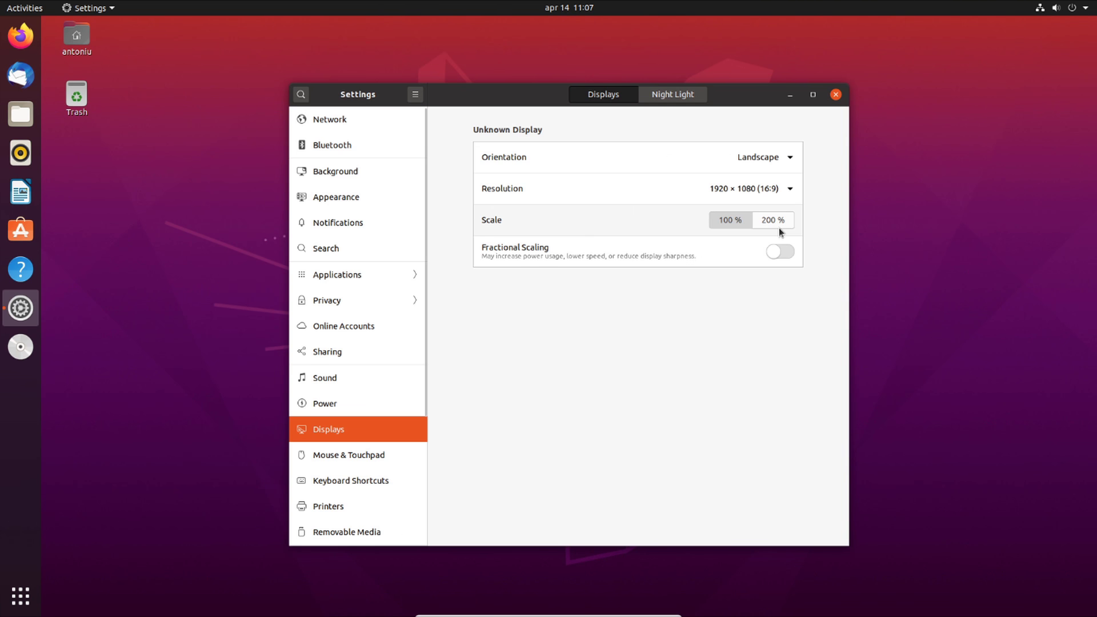
Enable Fractional Scaling and choose the 2560 × 1600 (16:10) resolution
left_click(778, 252)
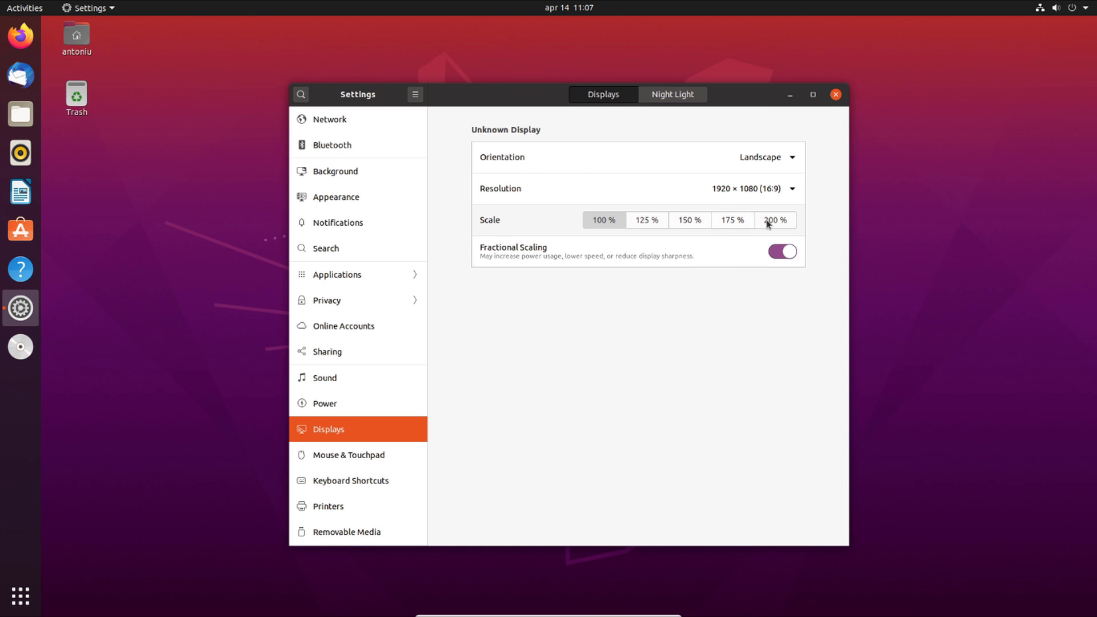
left_click(762, 190)
left_click(762, 189)
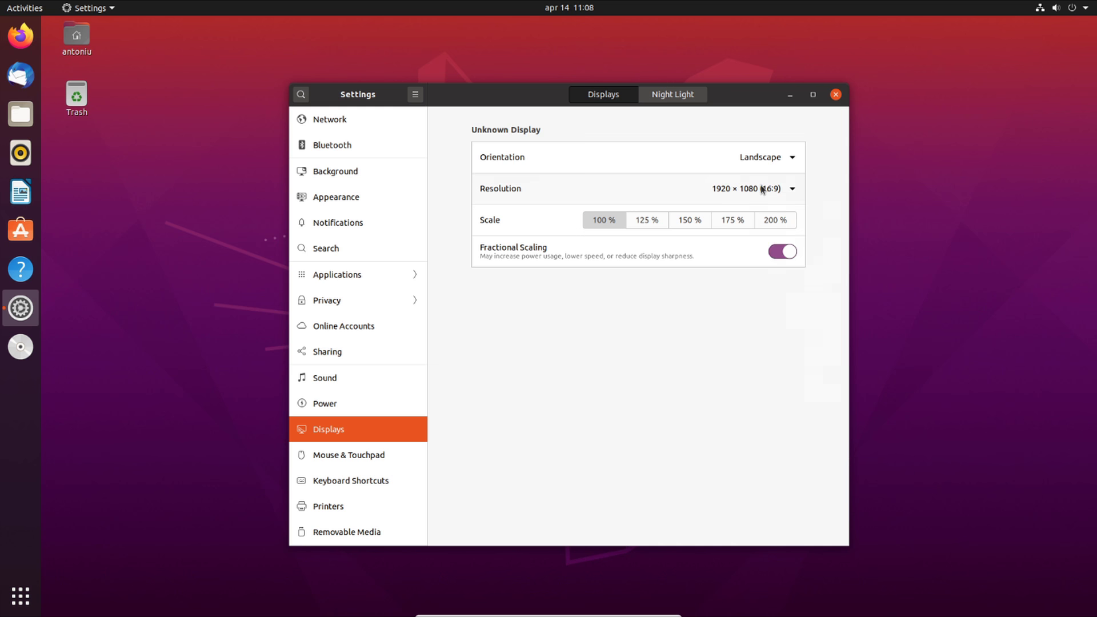
left_click(761, 189)
left_click(752, 222)
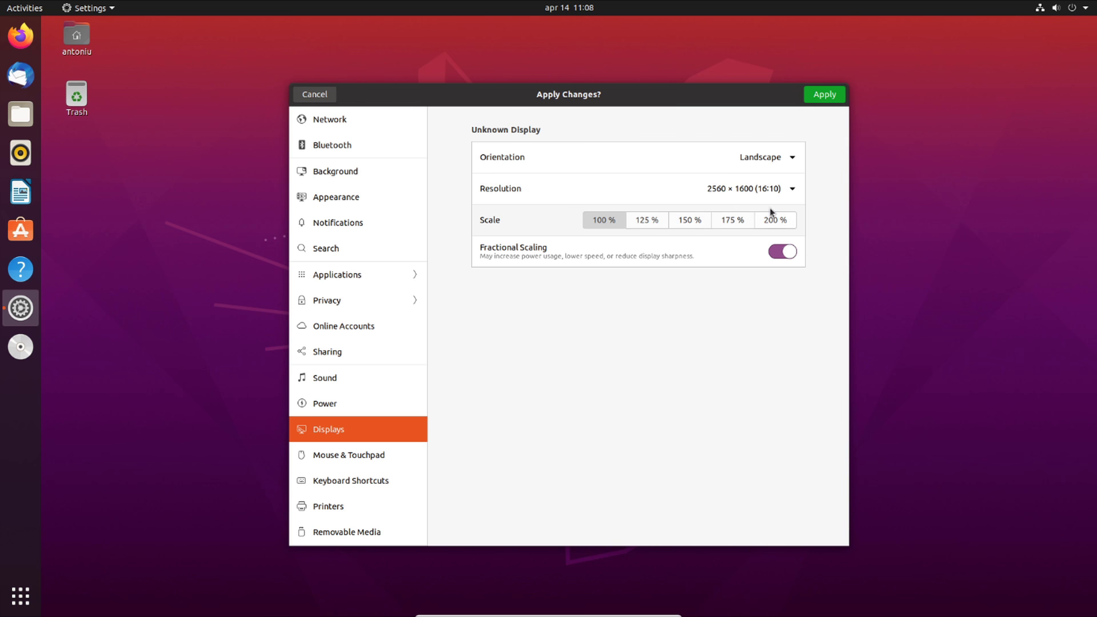
Try 1280 × 960, 1600 × 1200 and 1400 × 1050 resolutions, then cancel the change
left_click(759, 194)
scroll(754, 362, "down", 3)
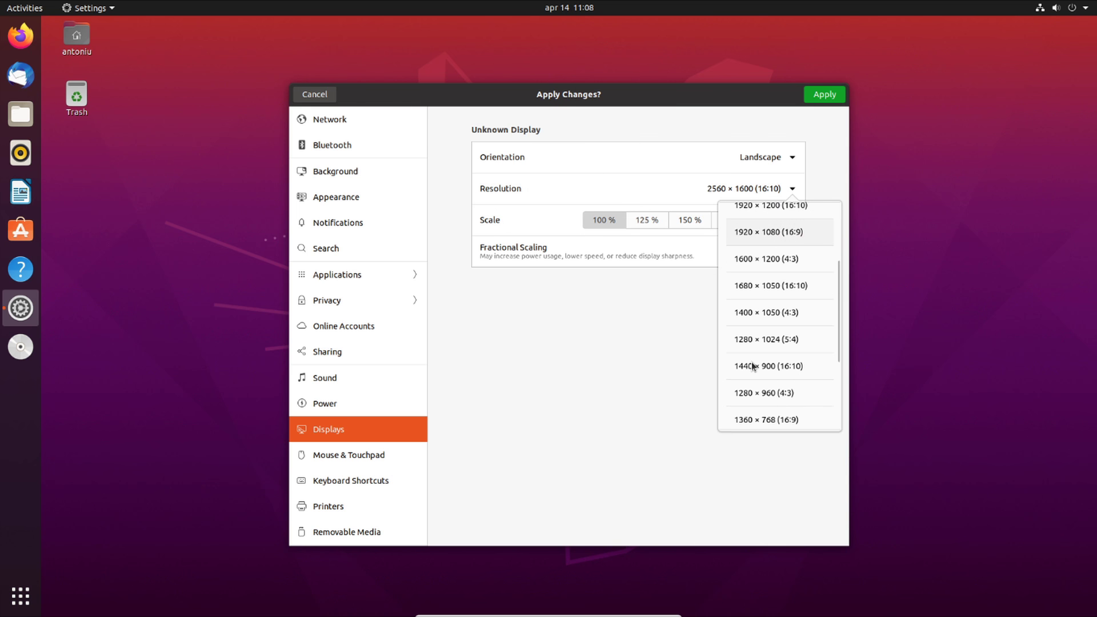
left_click(751, 392)
left_click(778, 190)
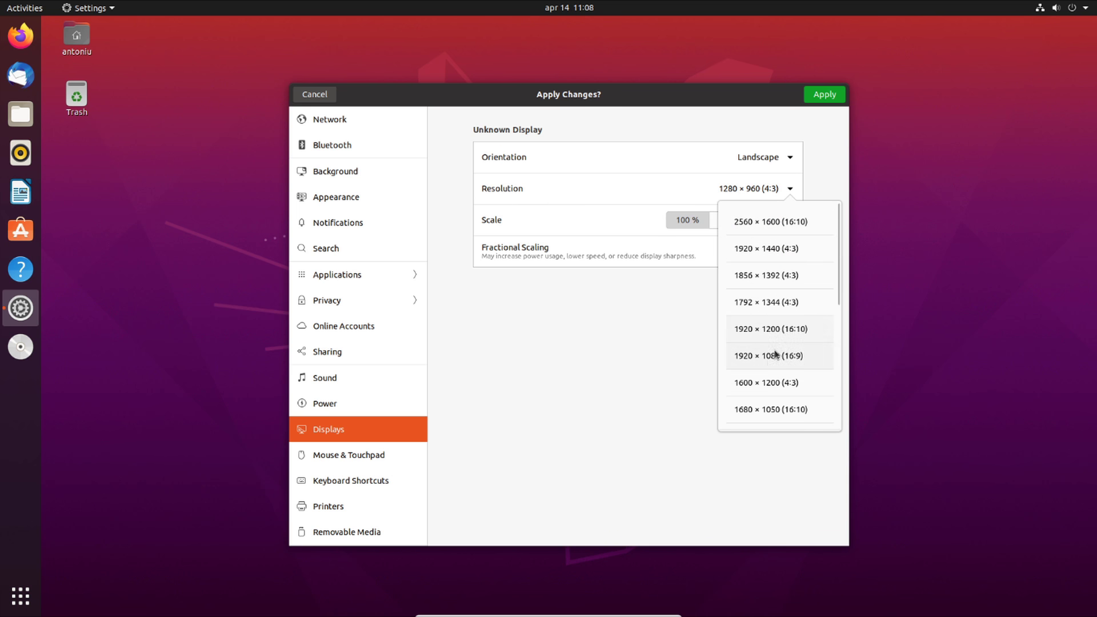
left_click(761, 390)
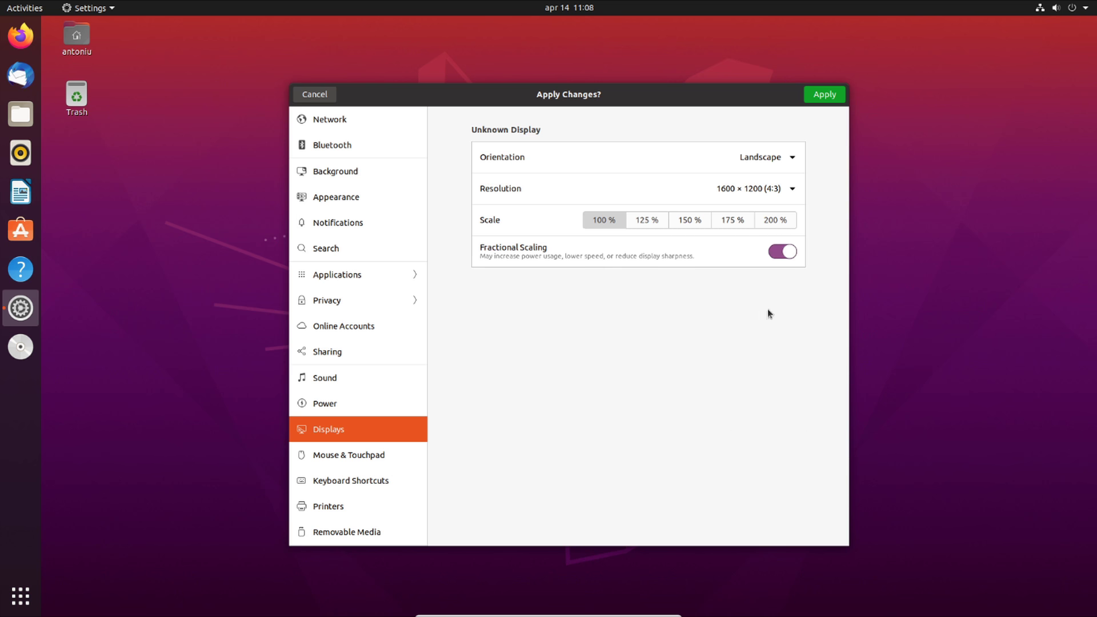
left_click(755, 189)
scroll(771, 337, "down", 3)
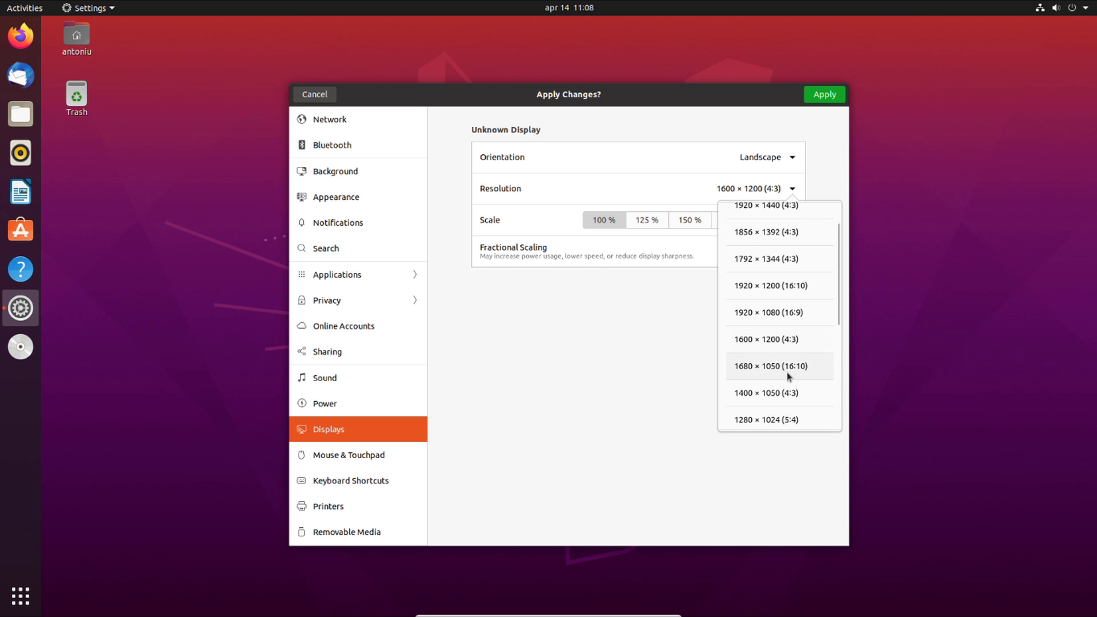
left_click(775, 398)
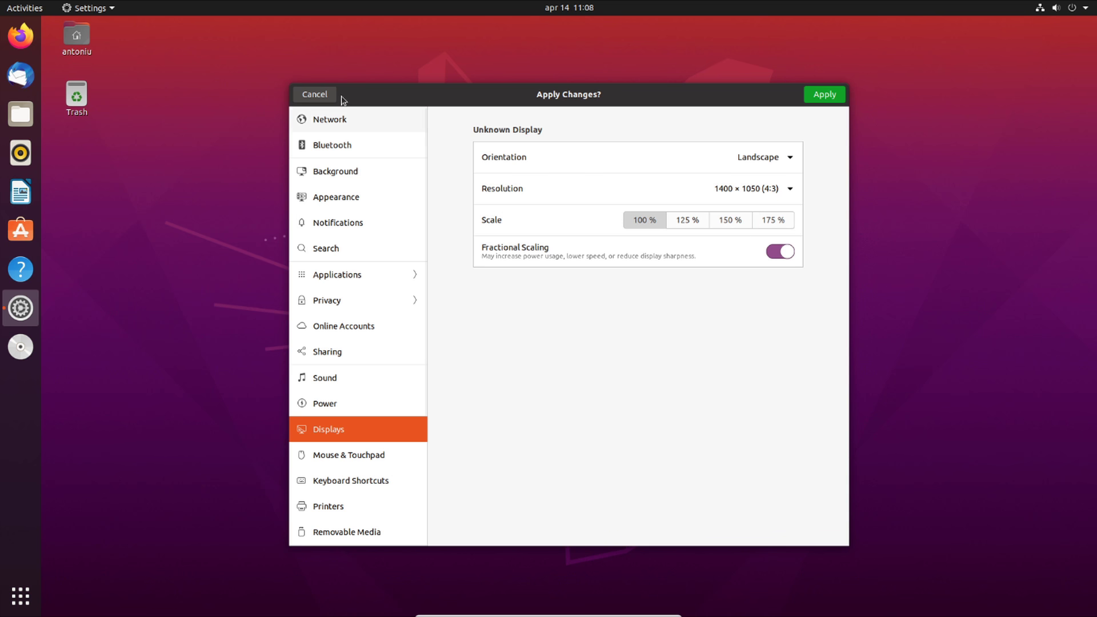
left_click(303, 94)
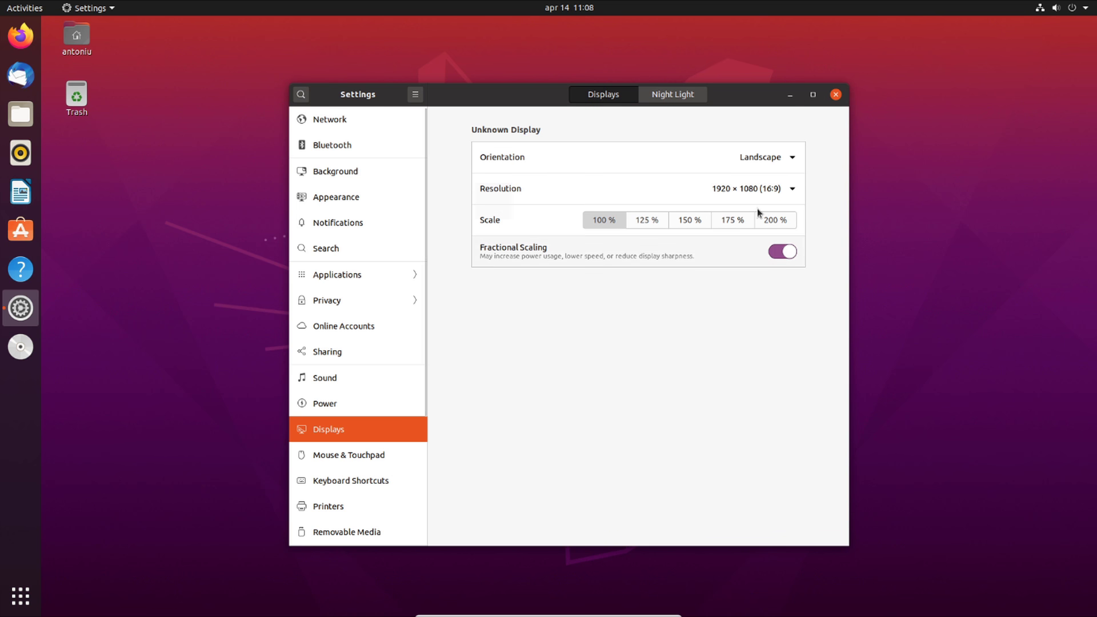
Turn off Fractional Scaling and pick 2560 × 1600 (16:10)
left_click(766, 188)
left_click(768, 228)
left_click(785, 256)
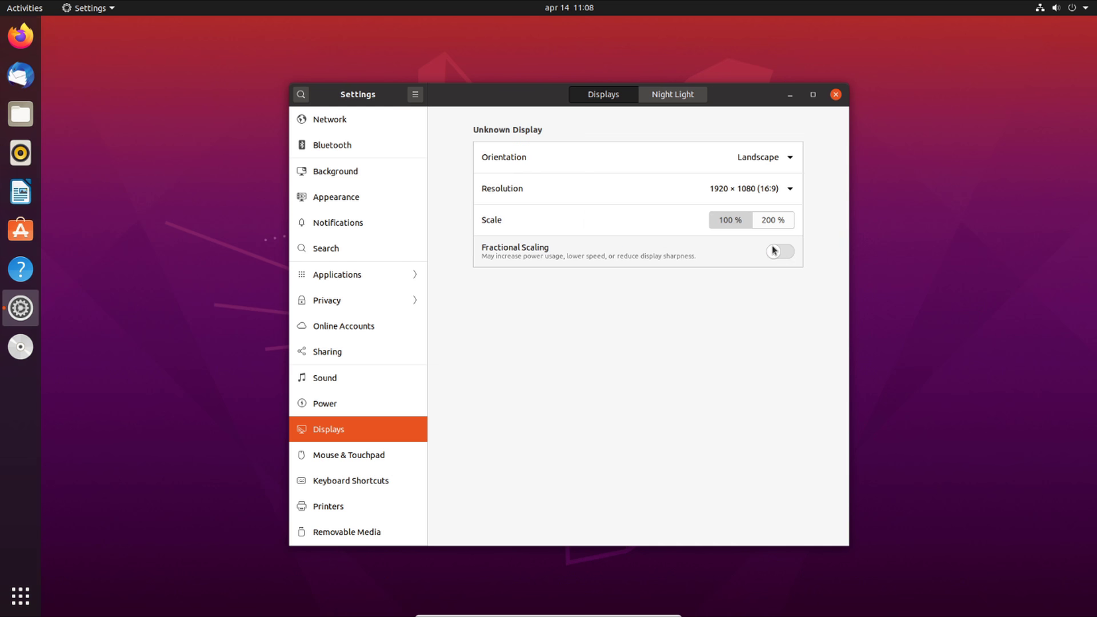
left_click(747, 189)
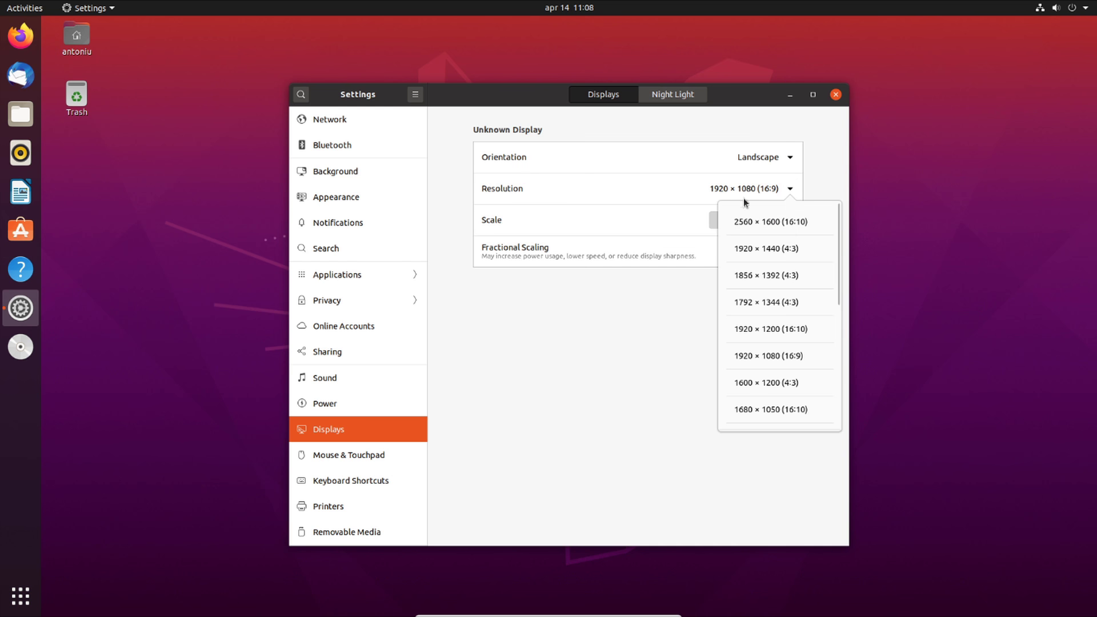
left_click(767, 221)
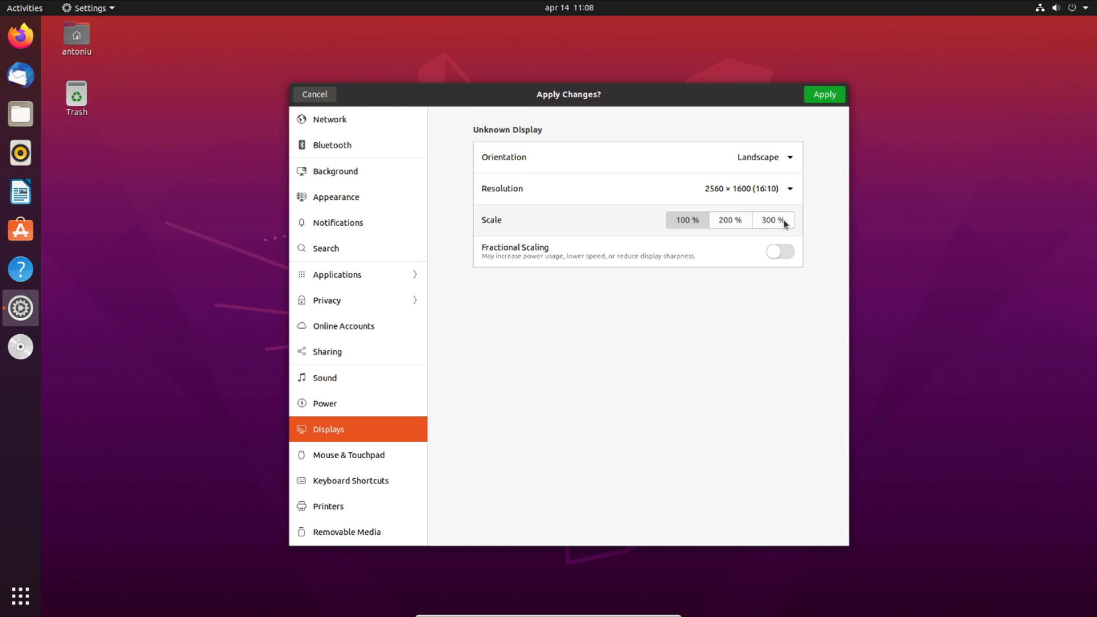
Pick 1400 × 1050, toggle Fractional Scaling on and off, and reopen the resolution list
left_click(759, 188)
scroll(800, 308, "down", 1)
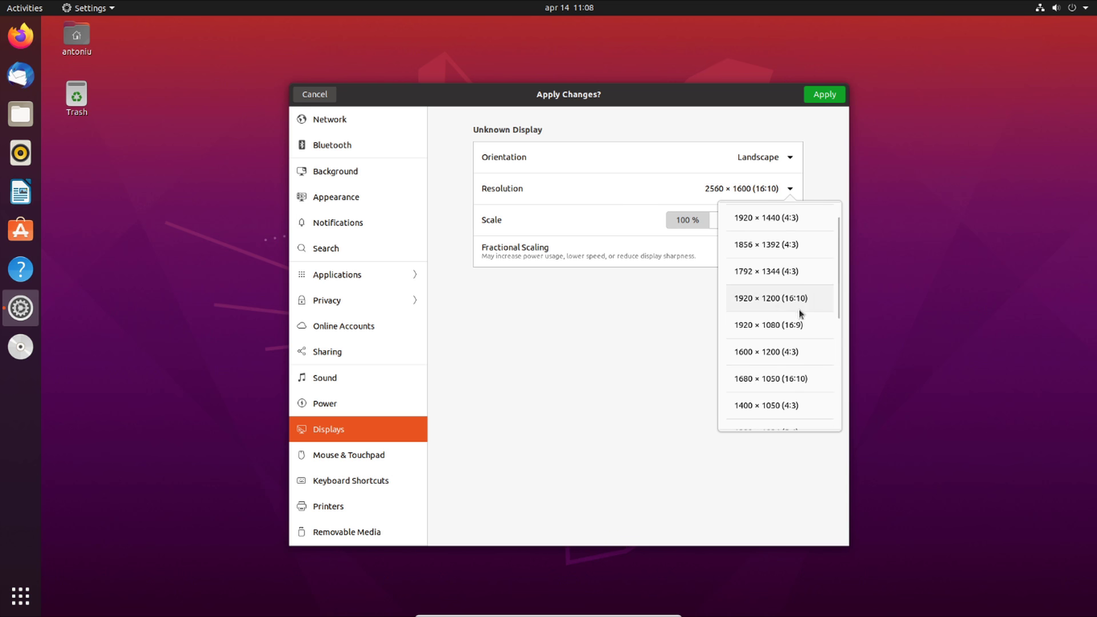
left_click(765, 405)
left_click(771, 222)
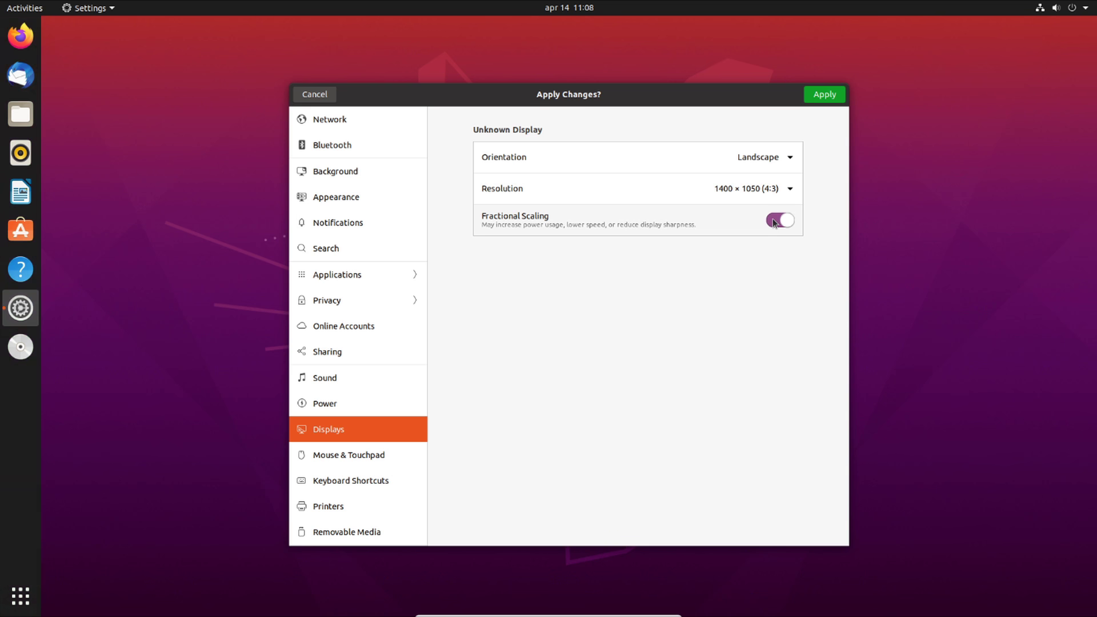
left_click(779, 253)
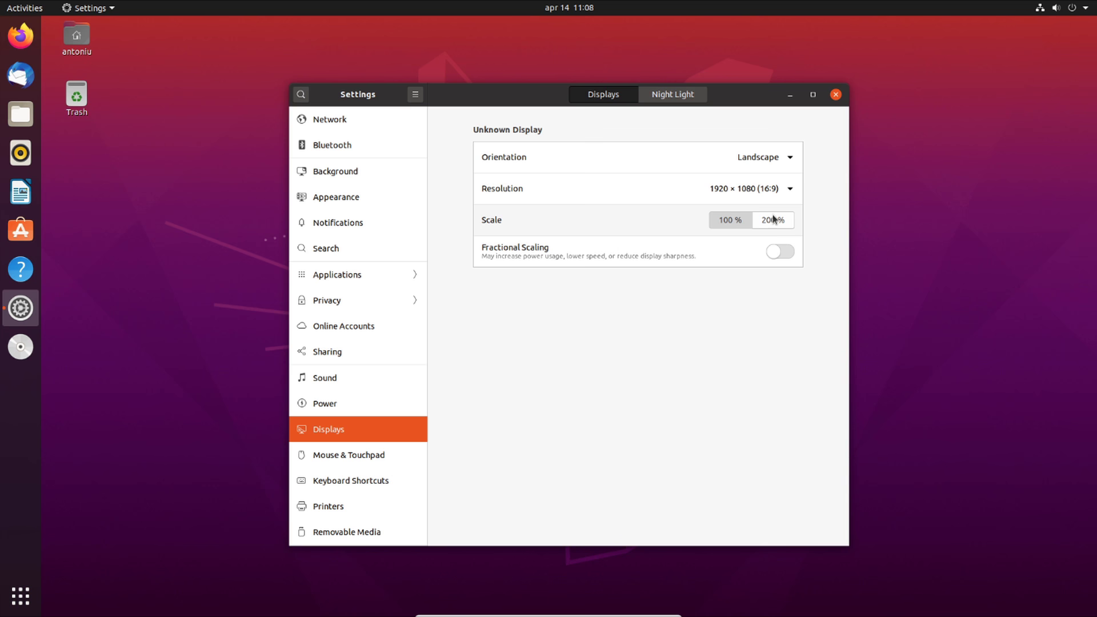
left_click(748, 189)
scroll(763, 323, "down", 4)
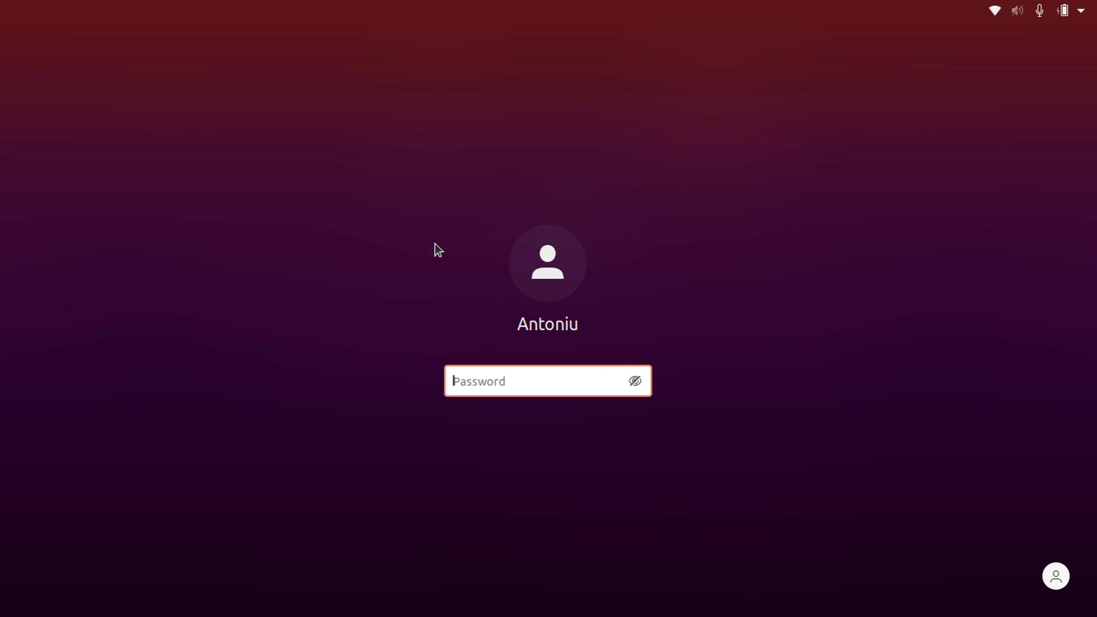
Dismiss the lock-screen login prompt, bring it back, and dismiss it again
key("Escape")
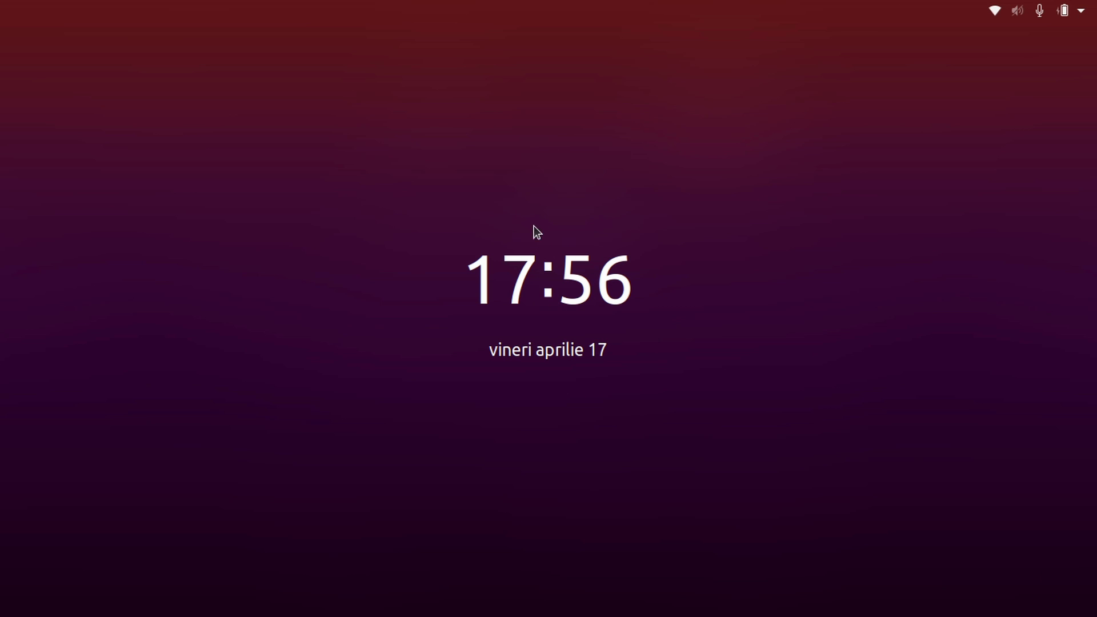
key("Return")
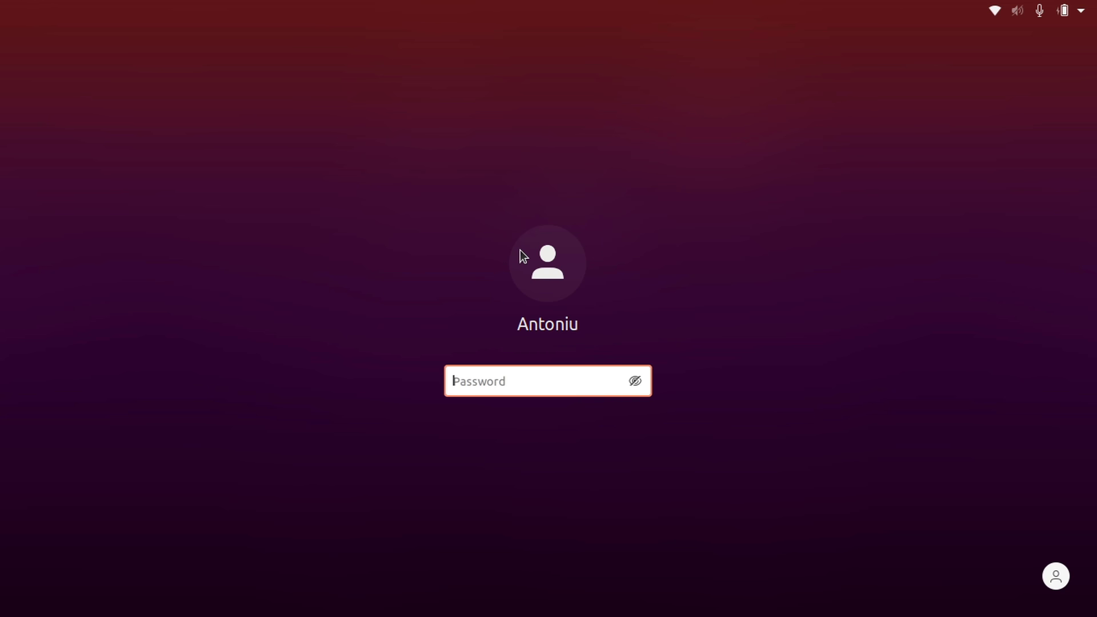
key("Escape")
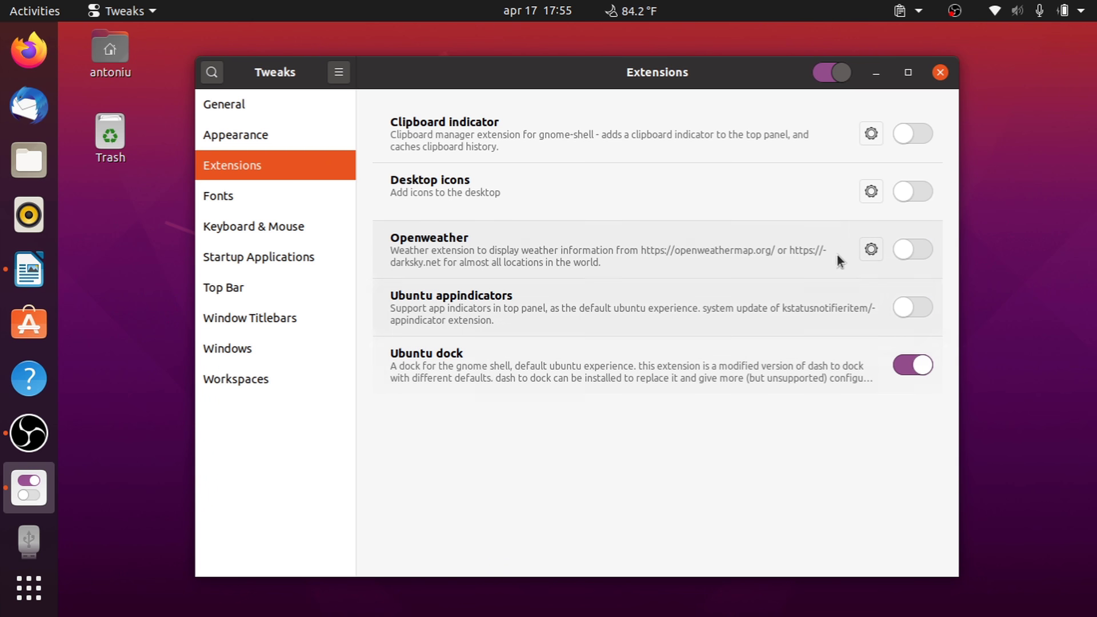
Close the GNOME Tweaks window from its header bar
left_click(937, 78)
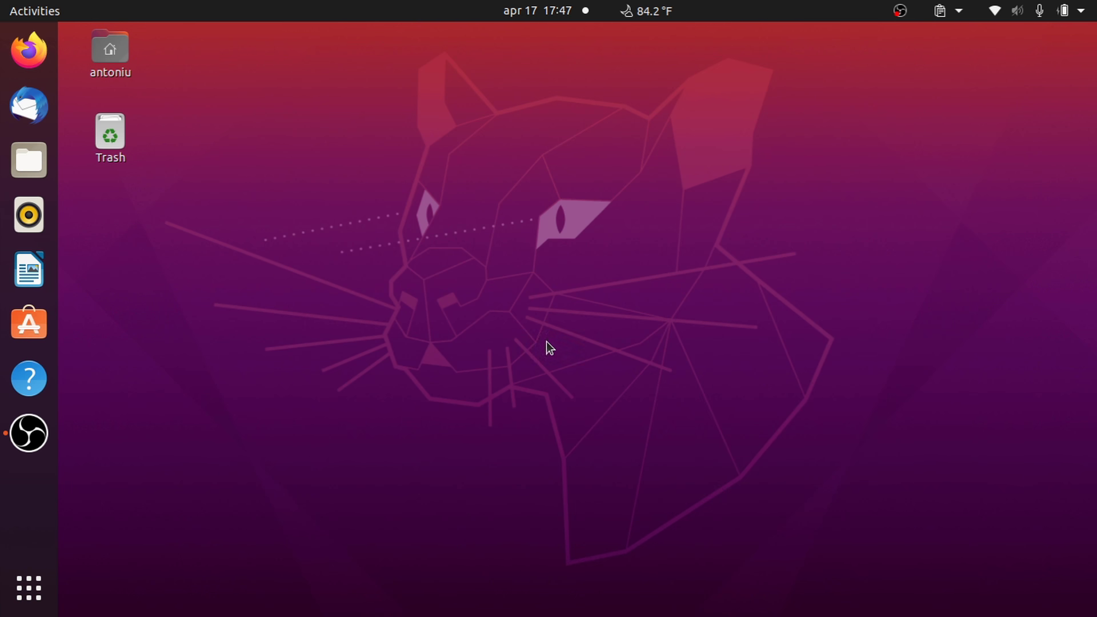
left_click(128, 45)
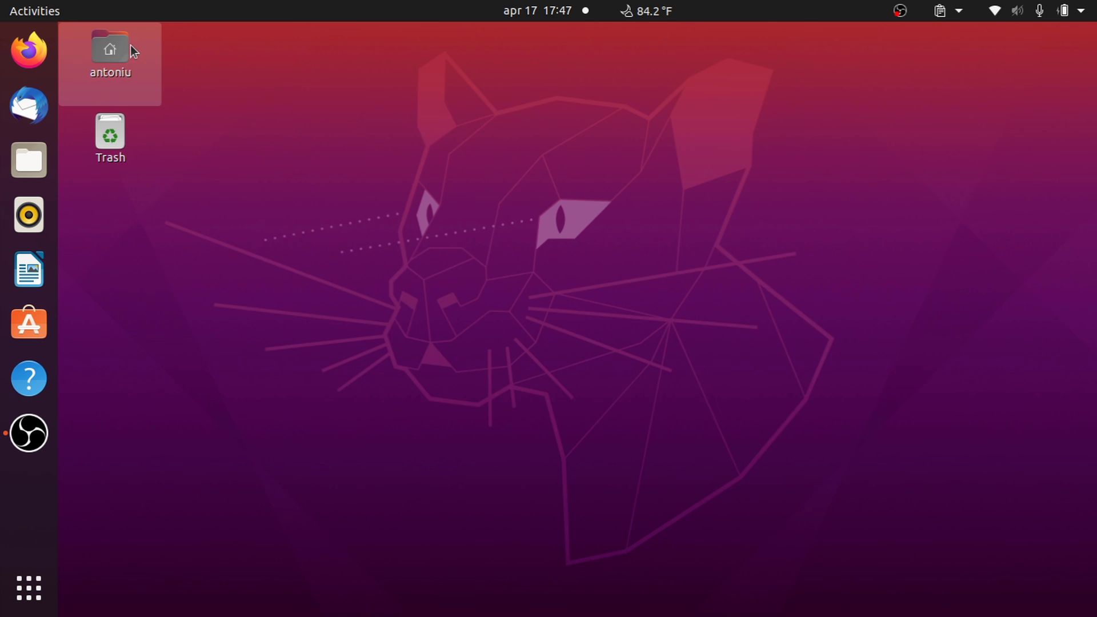
left_click(552, 183)
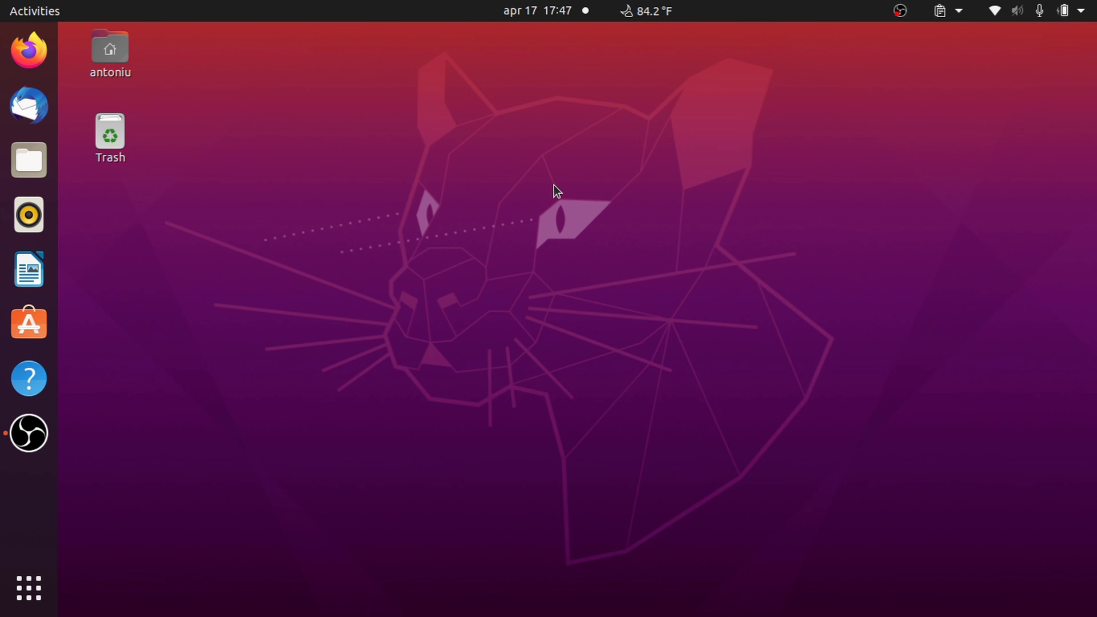
double_click(64, 56)
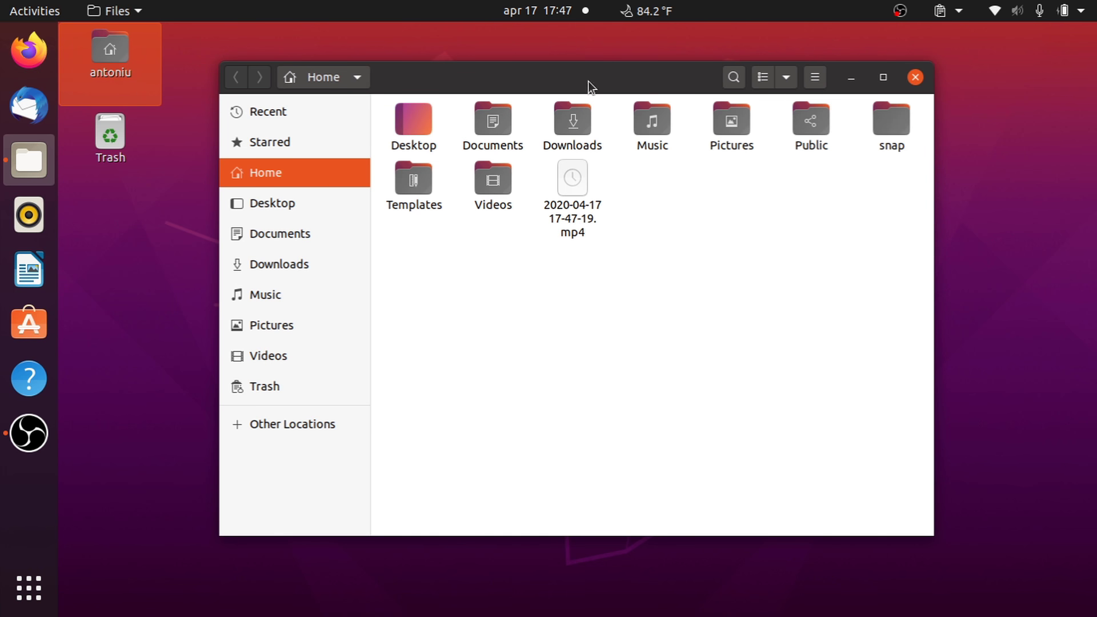
left_click_drag(588, 81, 665, 94)
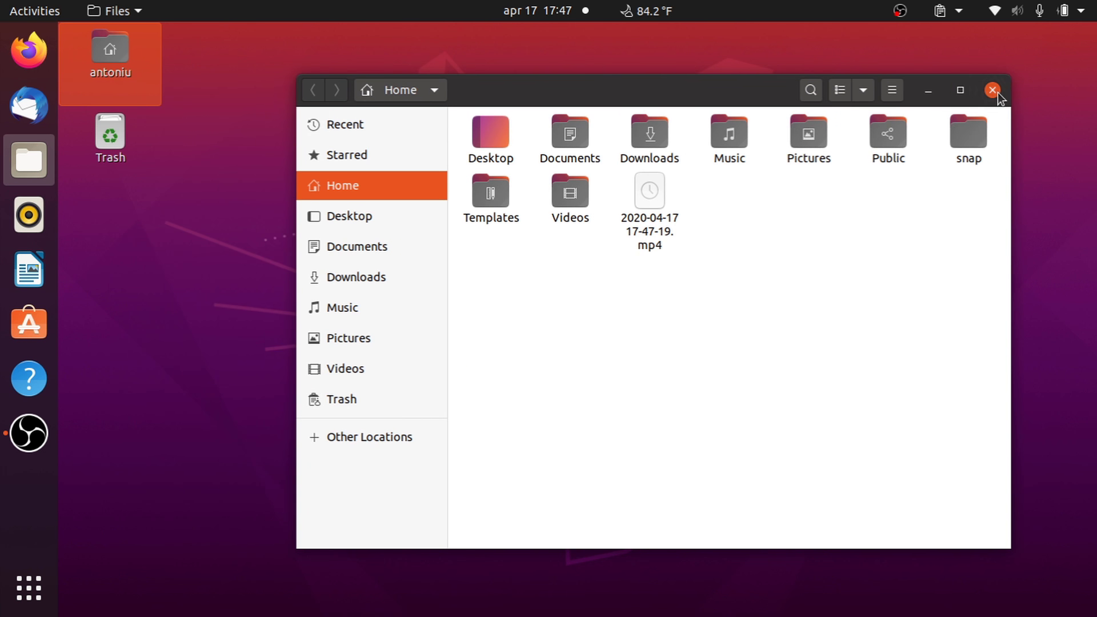
left_click(992, 91)
left_click(51, 571)
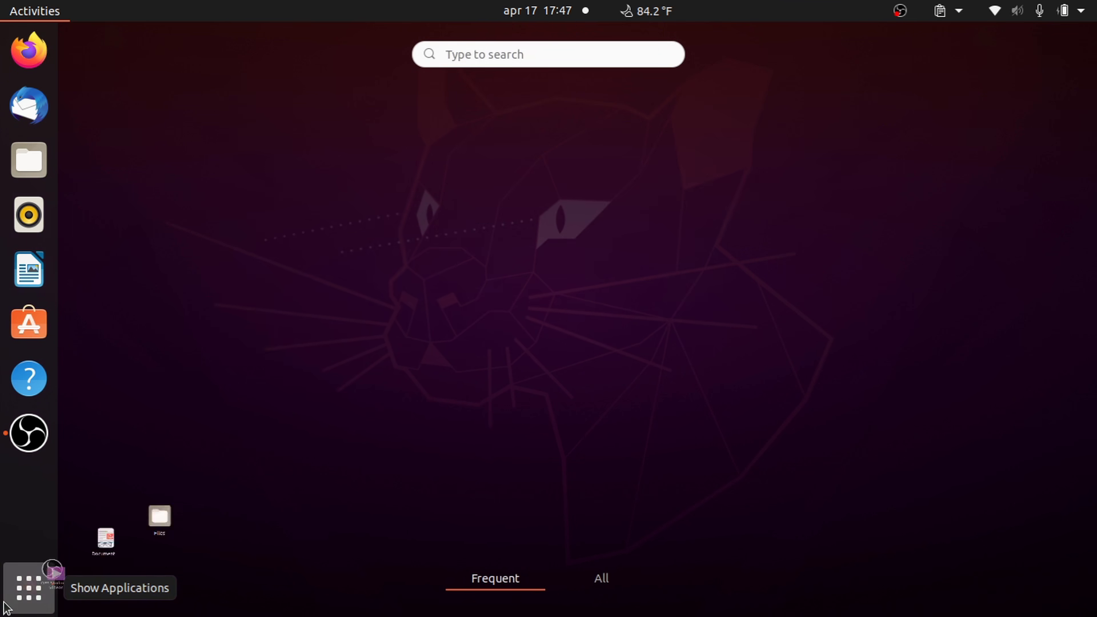
left_click(598, 587)
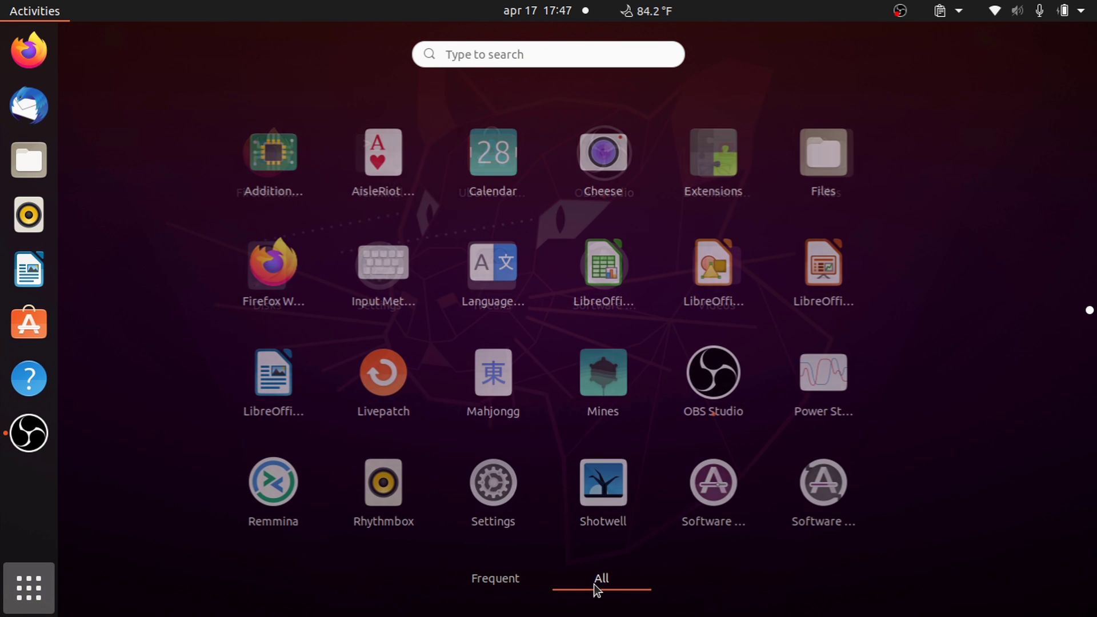
scroll(650, 241, "down", 1)
scroll(650, 241, "up", 1)
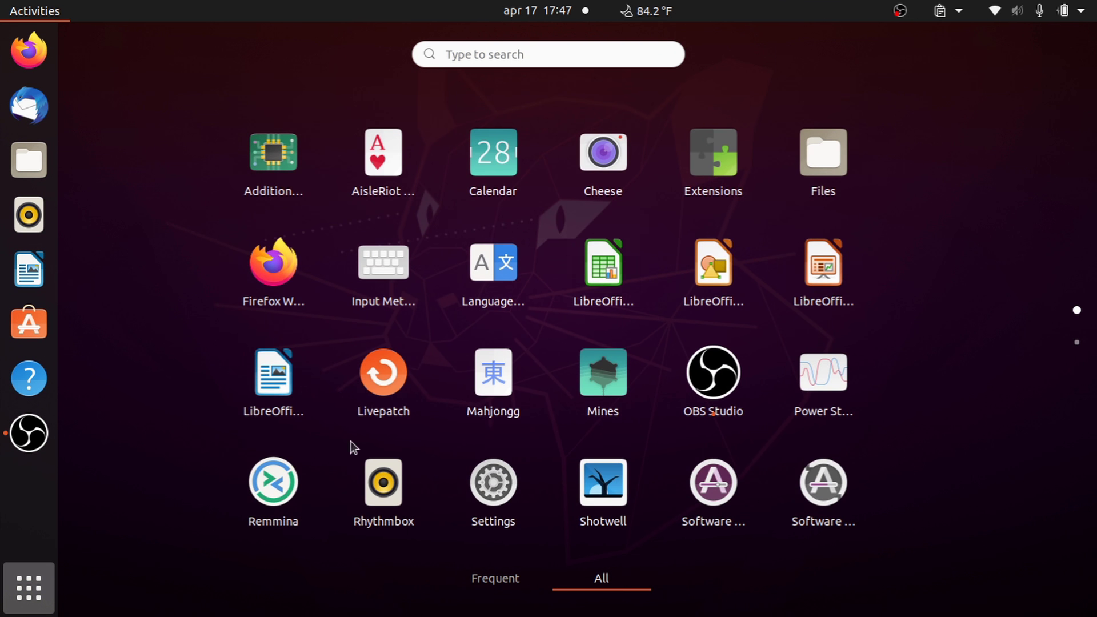
left_click(29, 589)
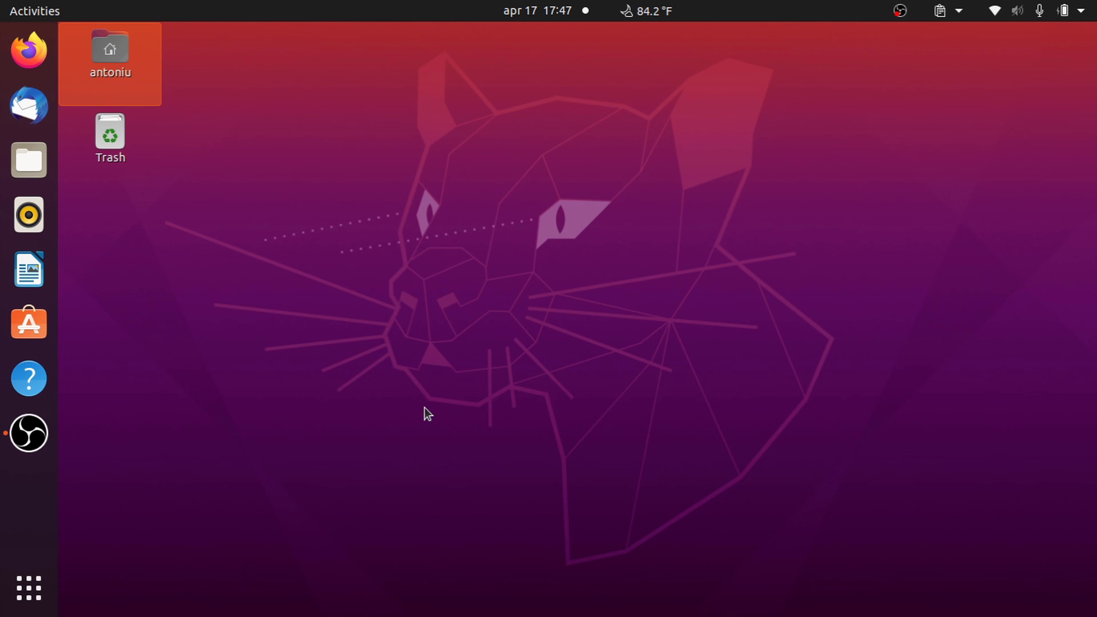
left_click(199, 256)
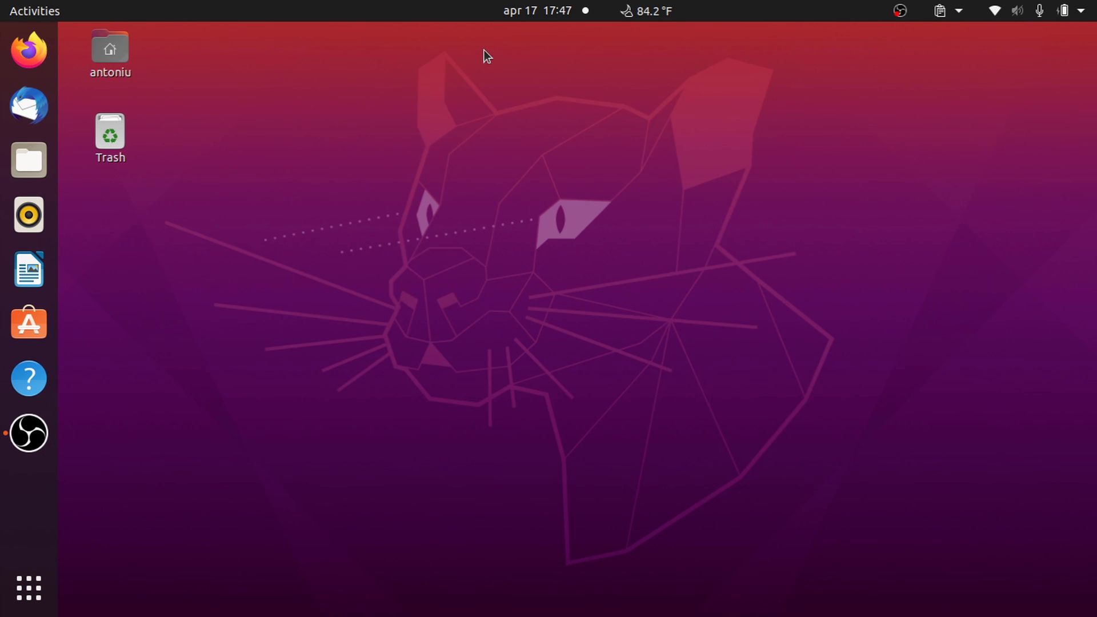
left_click(534, 13)
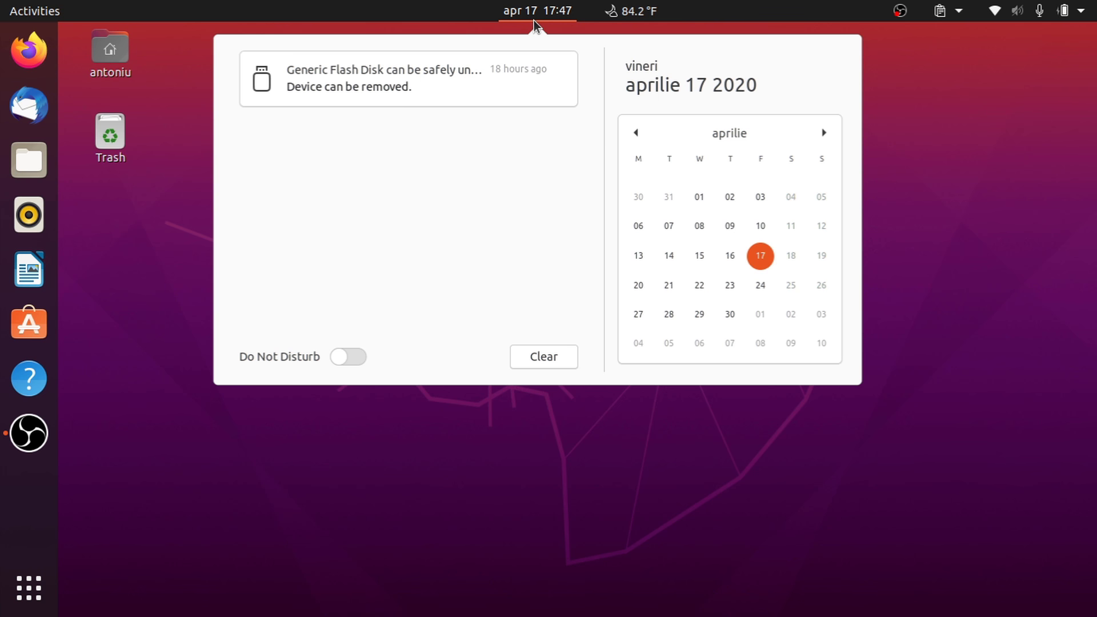
left_click(533, 20)
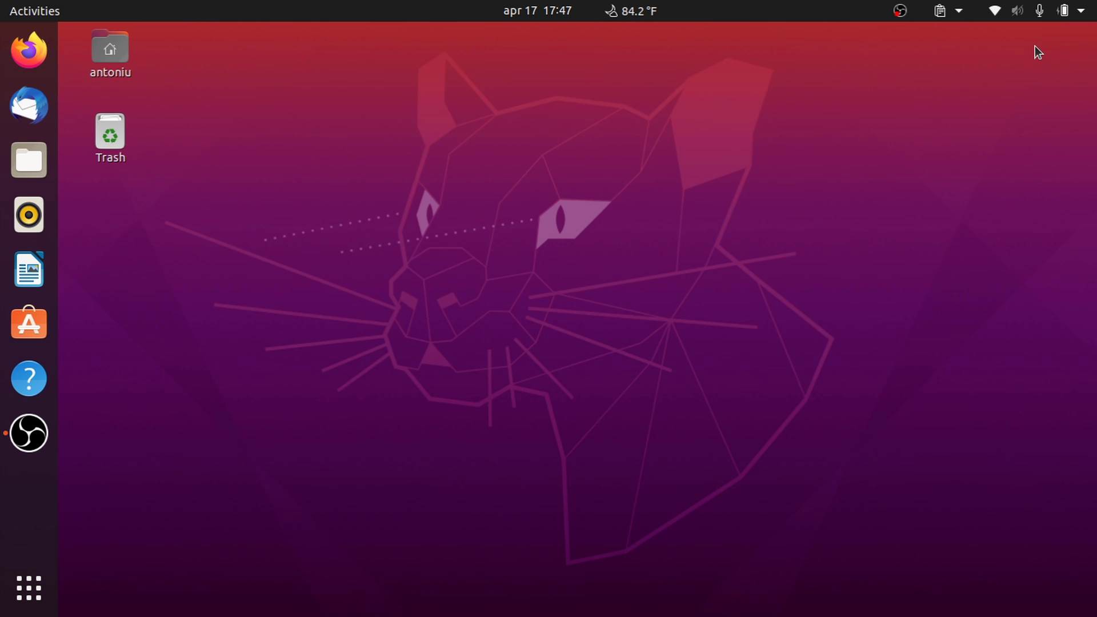
left_click(1050, 16)
left_click(1050, 16)
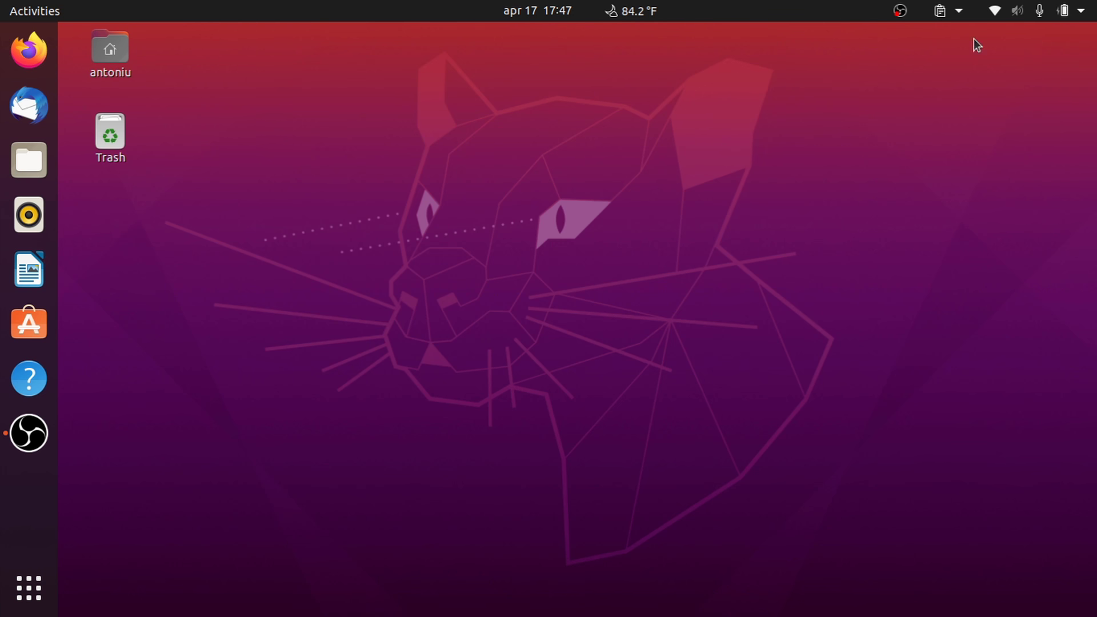
right_click(601, 189)
left_click(576, 503)
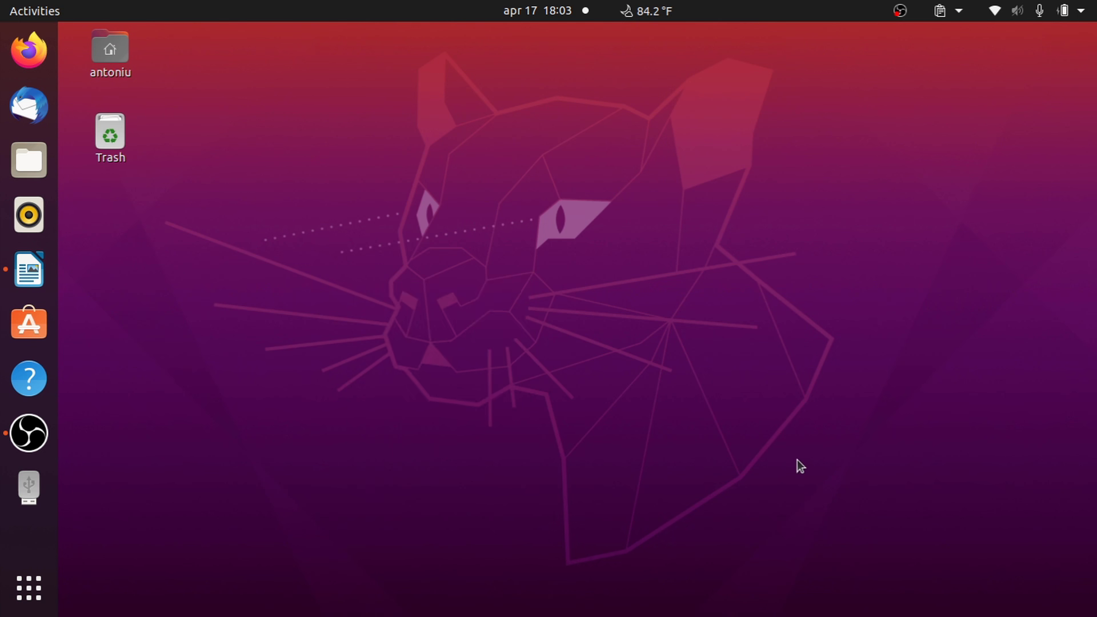
right_click(375, 276)
left_click(227, 345)
left_click(46, 323)
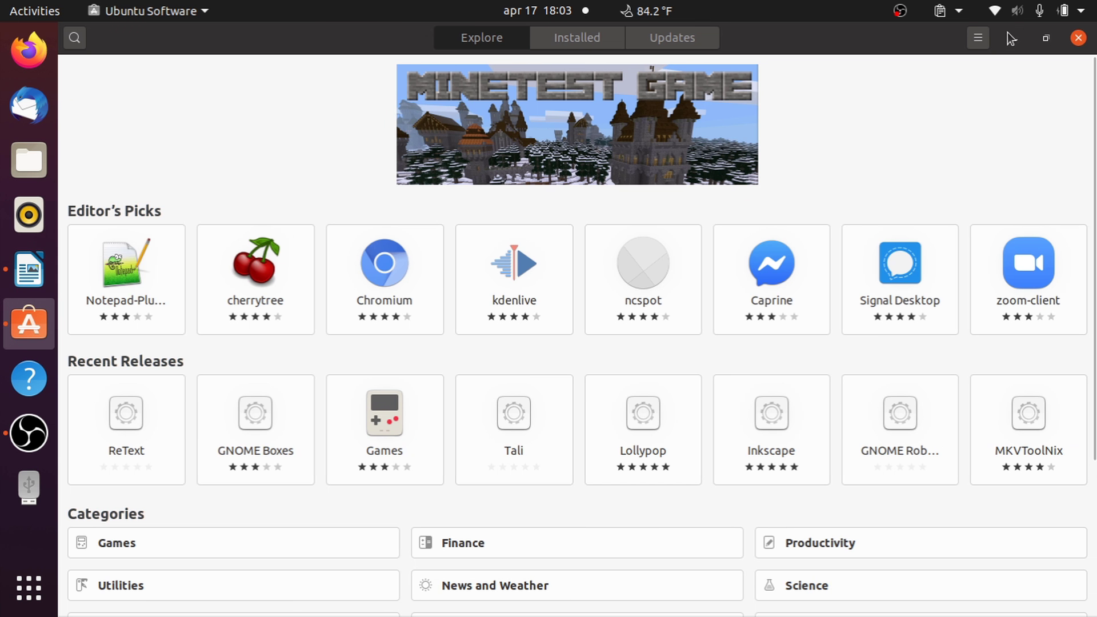
key("alt+F4")
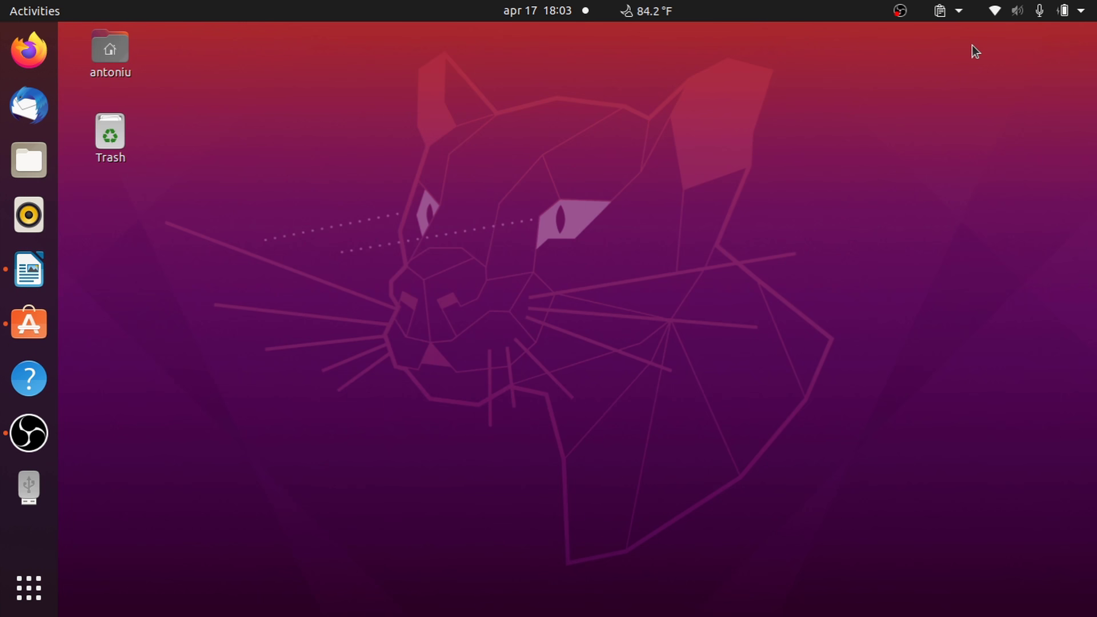
left_click(48, 331)
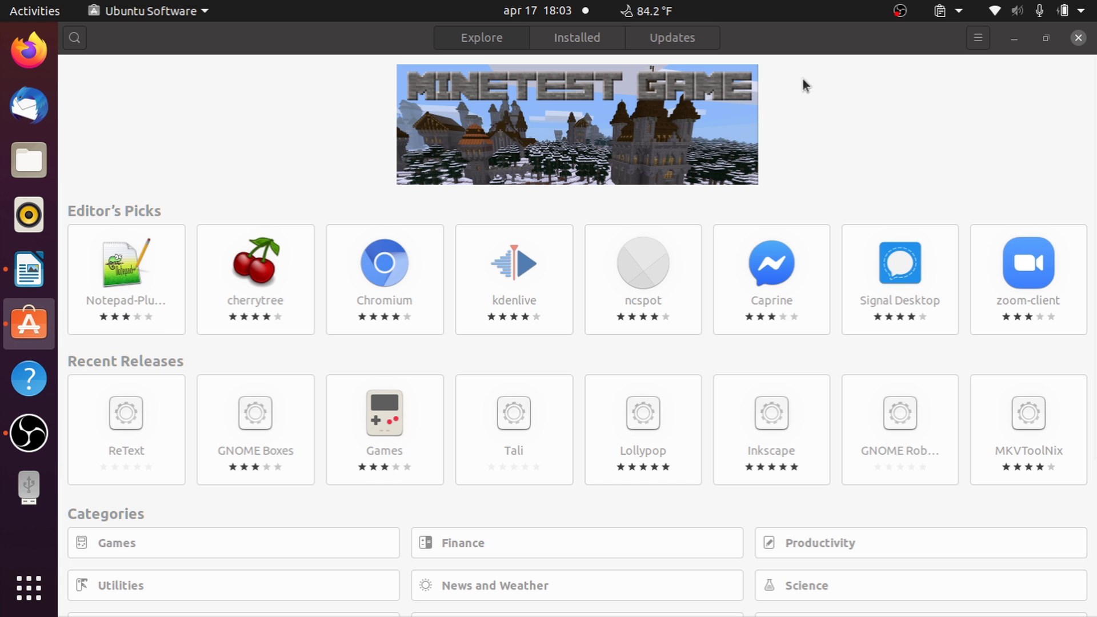
left_click(982, 46)
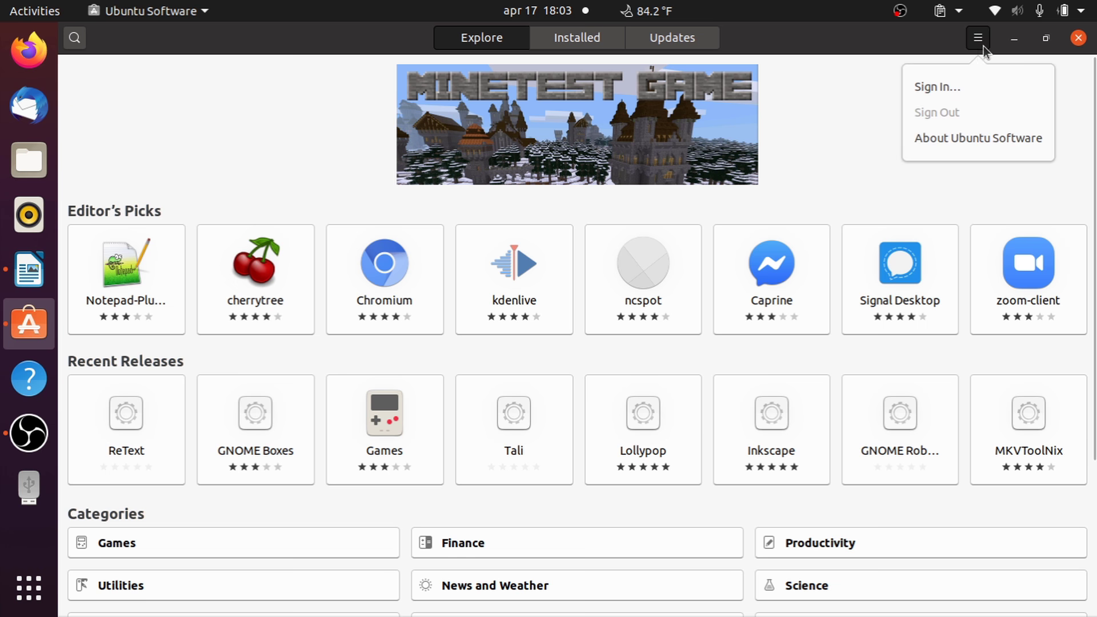
left_click(66, 90)
scroll(354, 294, "down", 3)
scroll(349, 280, "up", 3)
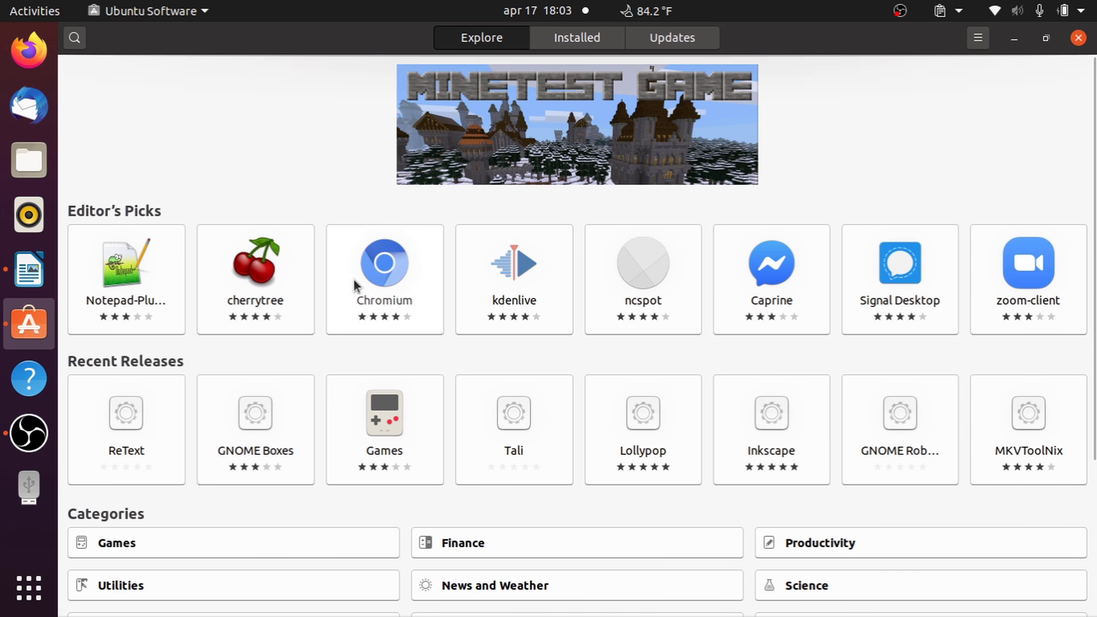
left_click(599, 45)
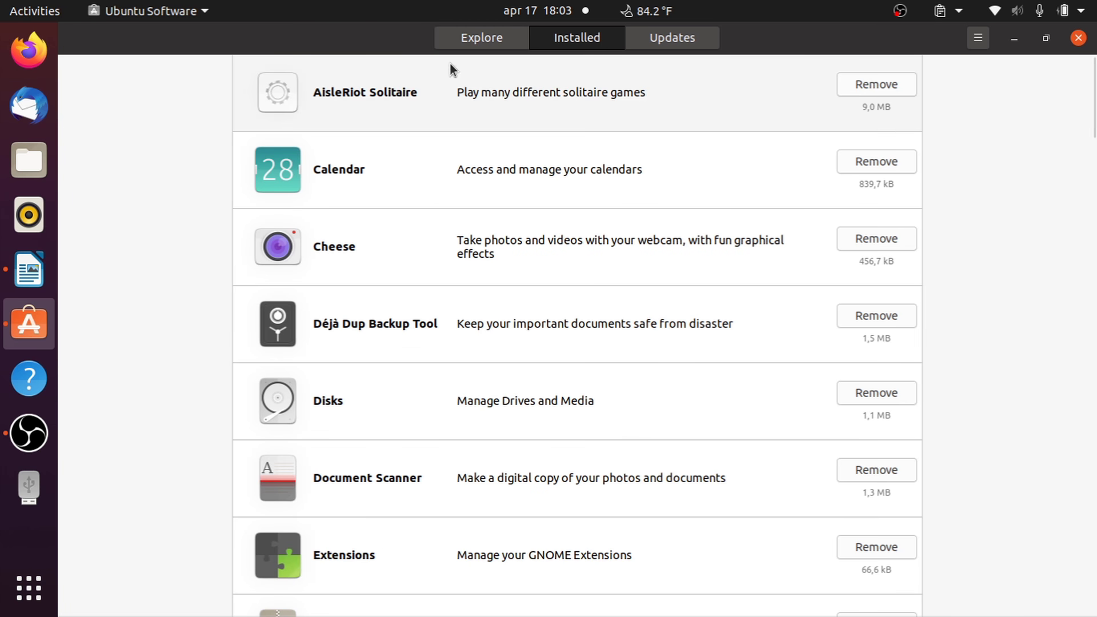
left_click(457, 46)
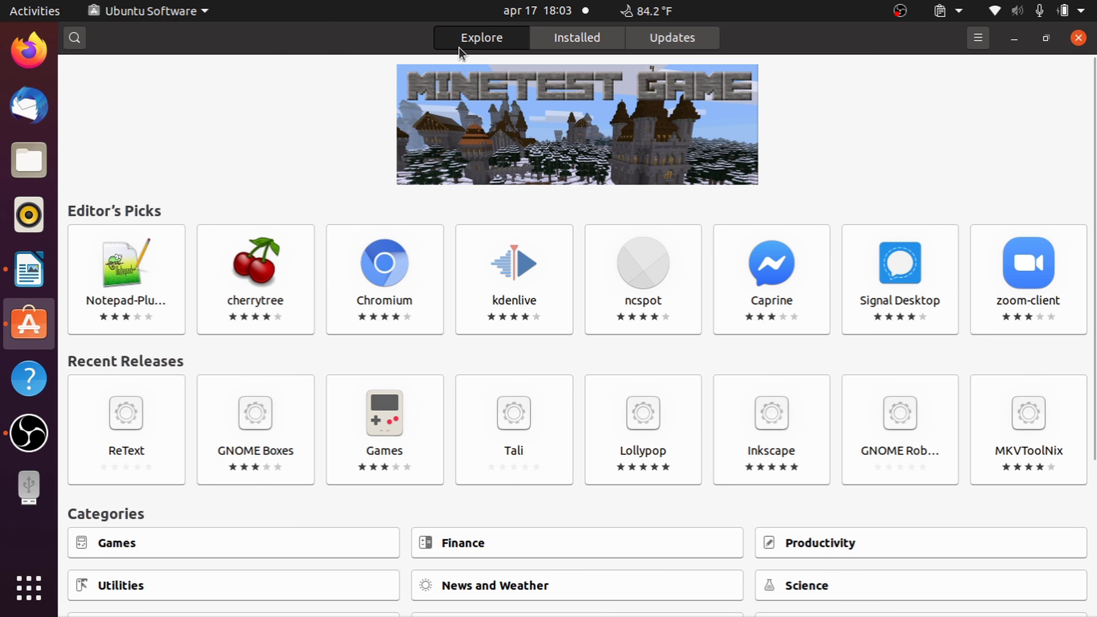
left_click(358, 286)
scroll(333, 259, "down", 5)
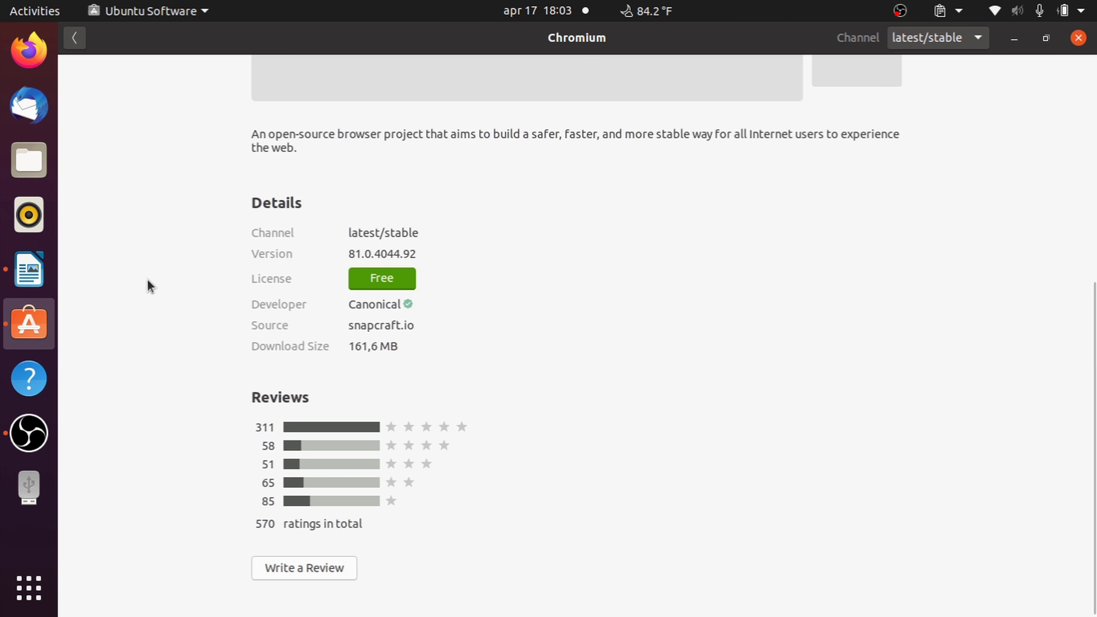
double_click(386, 324)
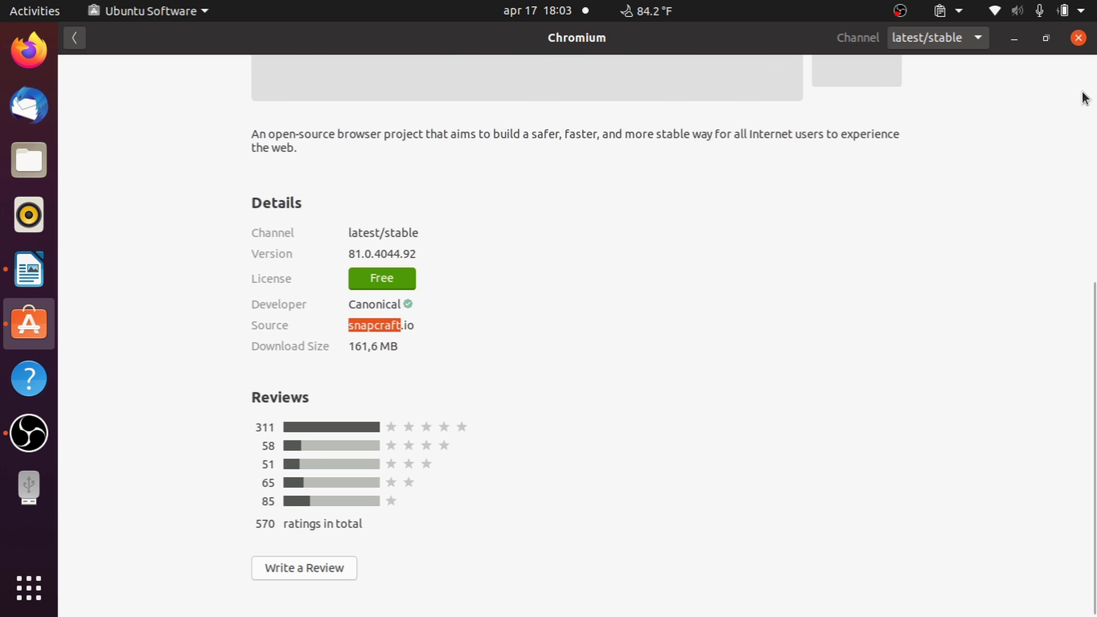
left_click(1084, 44)
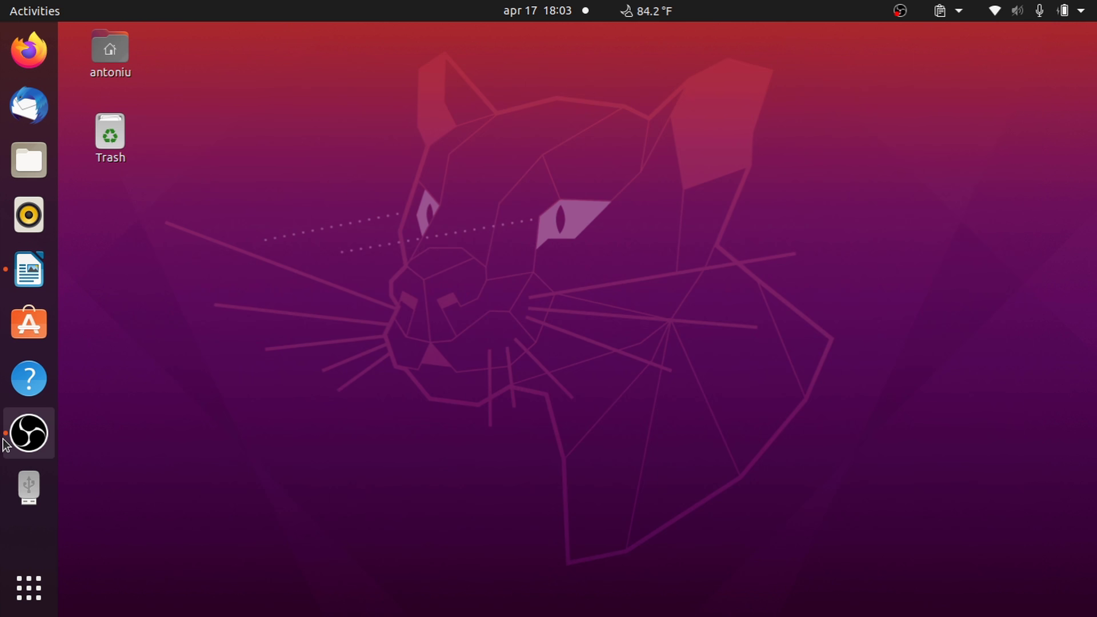
Check the kernel version with uname -r in a new terminal (5.4.0-24-generic), then exit the terminal
left_click(32, 445)
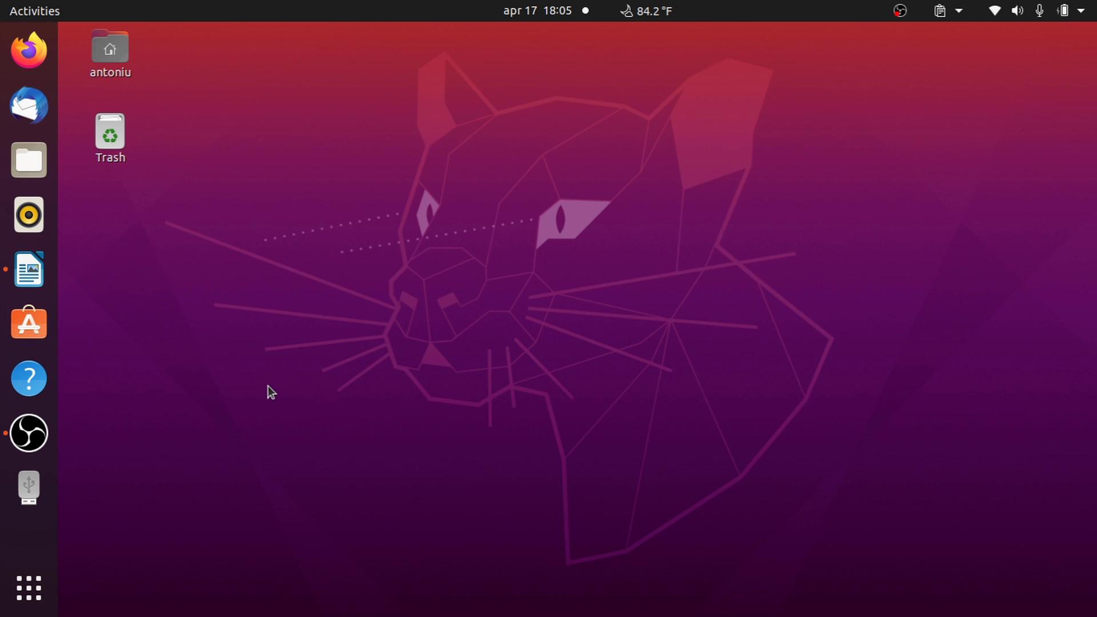
key("ctrl+alt+t")
type("un")
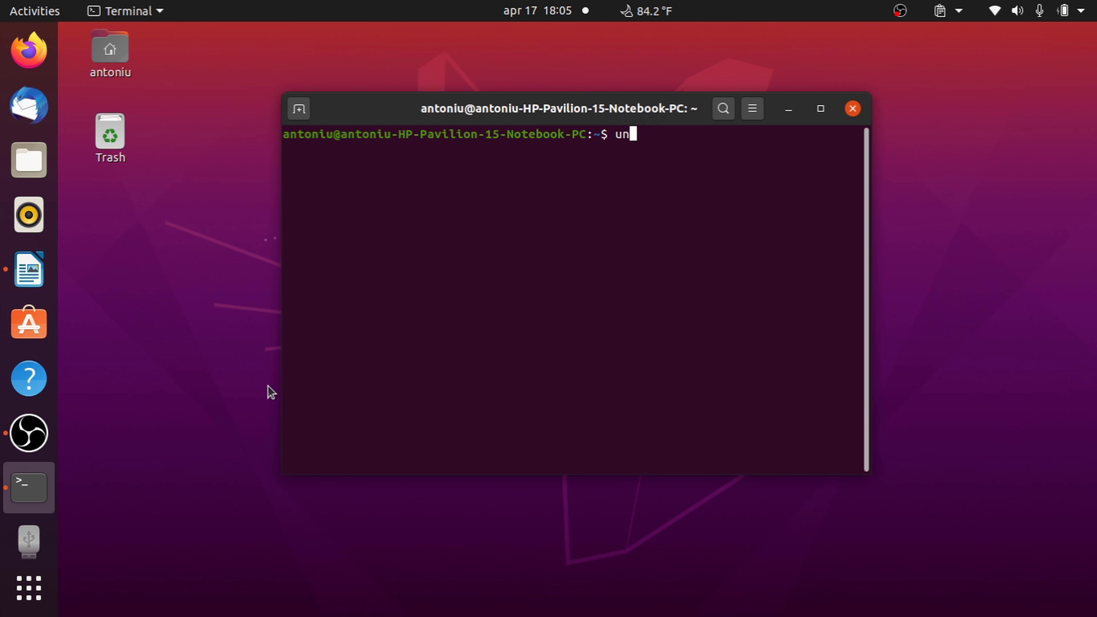
type("ame -r")
key("Return")
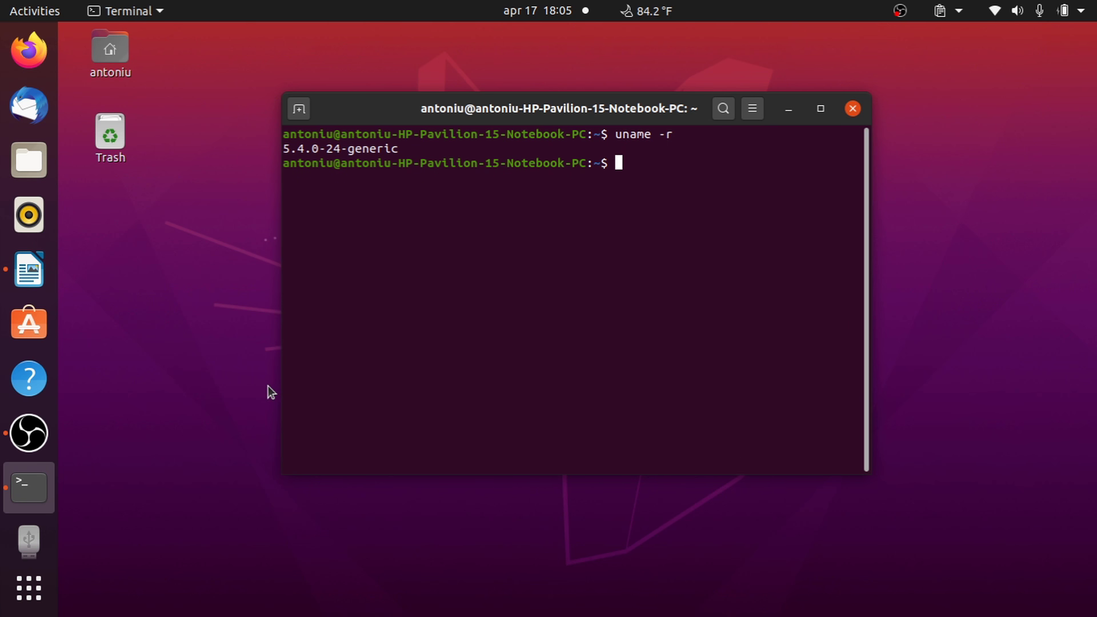
type("exit")
key("Return")
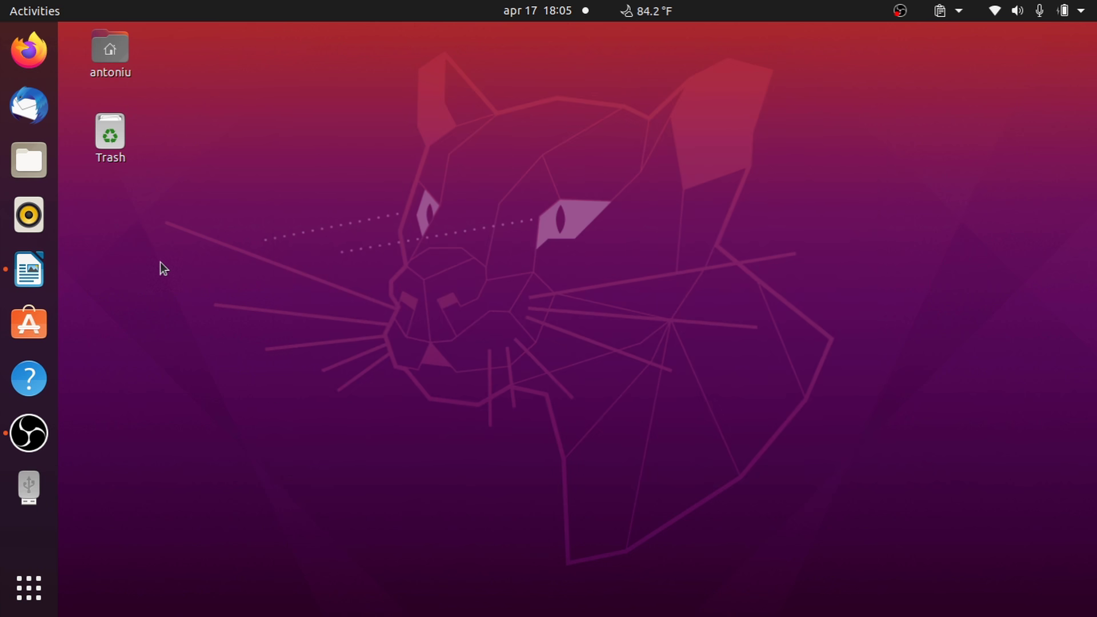
Start formatting the 16 GB Volume in Files, cancel without changes, and close Files
left_click(28, 160)
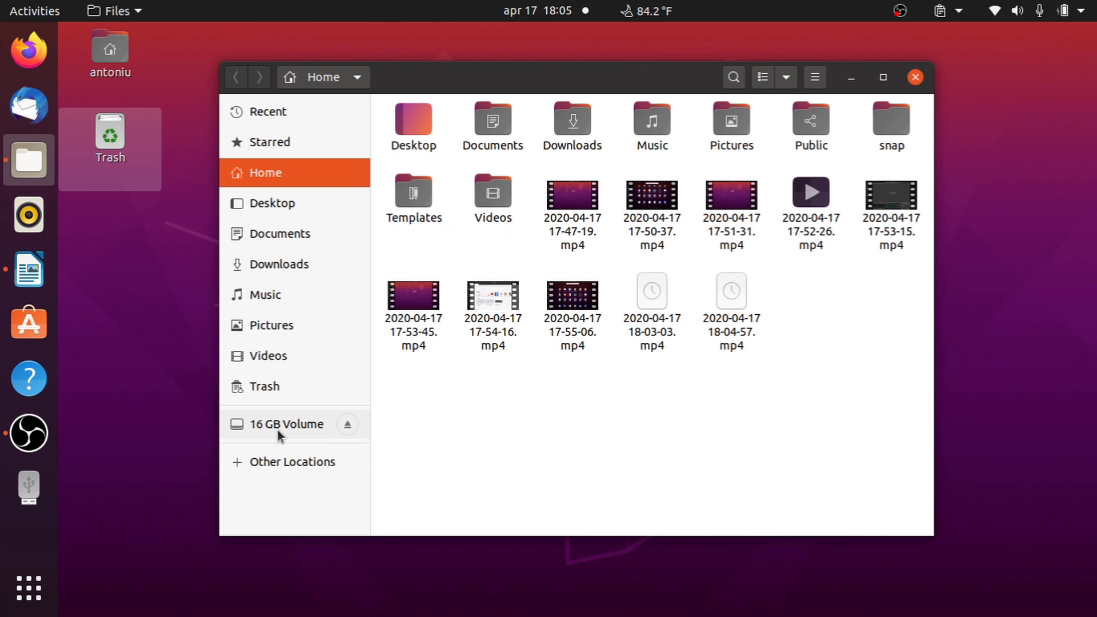
right_click(276, 429)
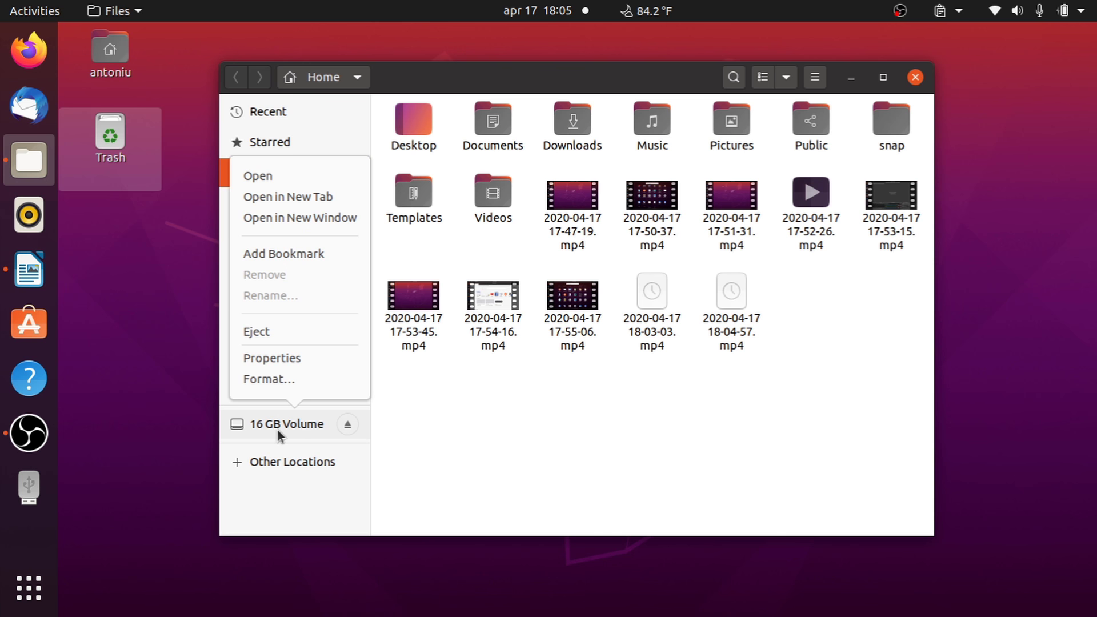
left_click(293, 388)
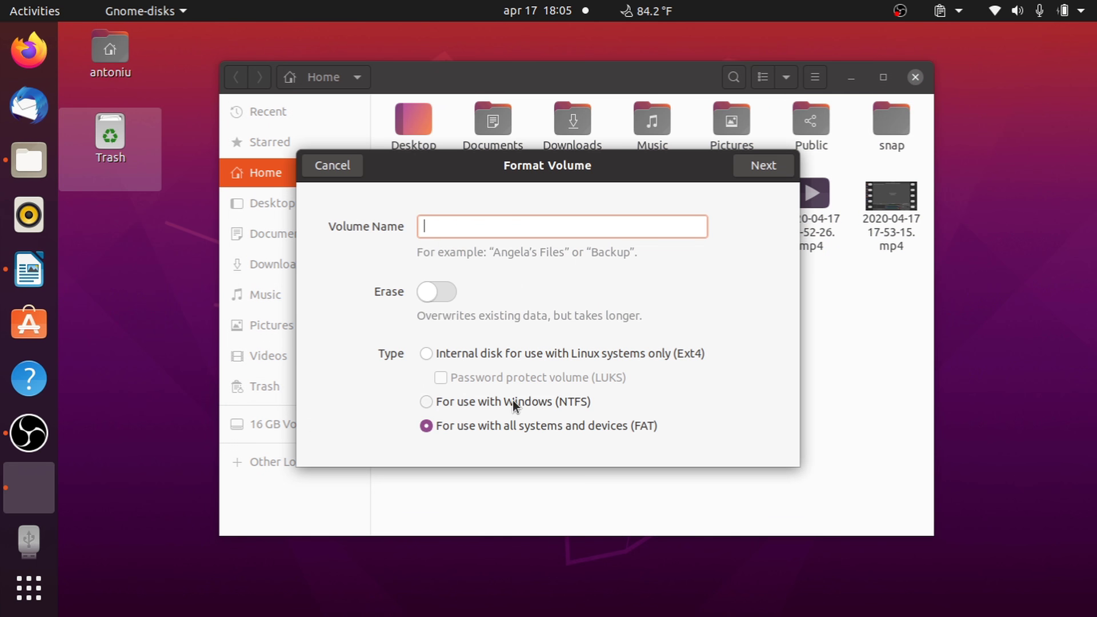
left_click(453, 427)
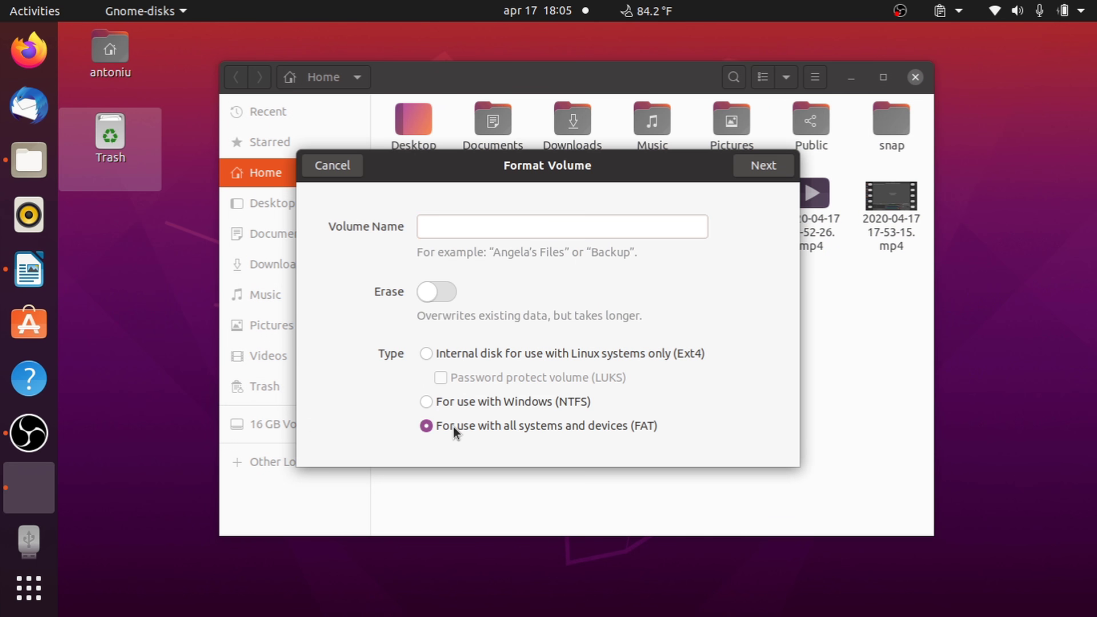
left_click(334, 168)
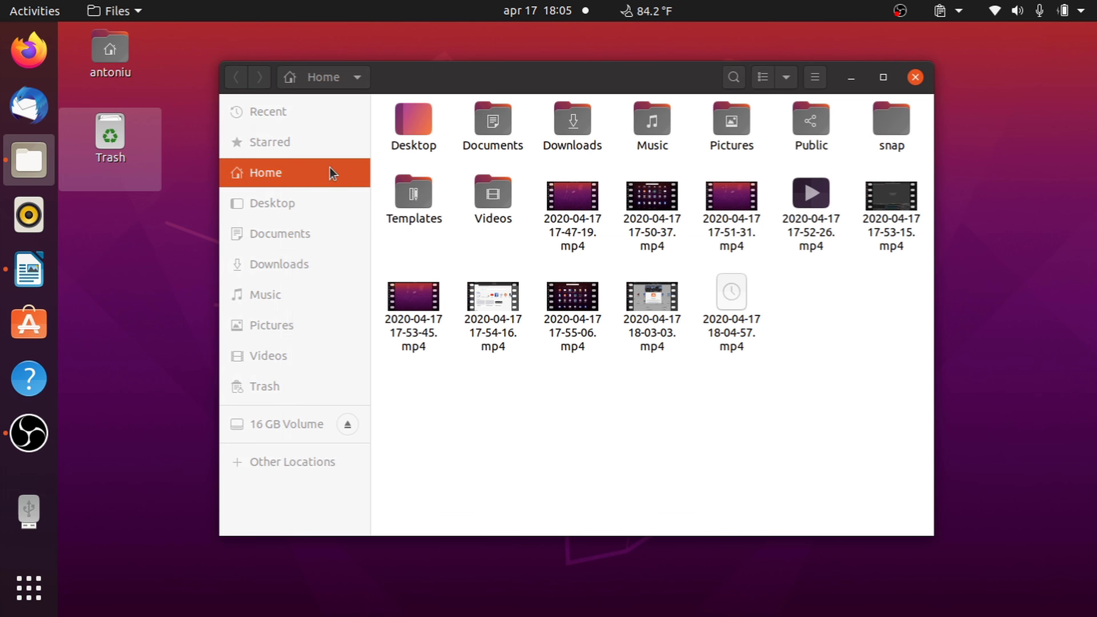
left_click(913, 79)
Launch Disks via an Activities search for 'disks' and select the 16 GB flash drive
left_click(20, 571)
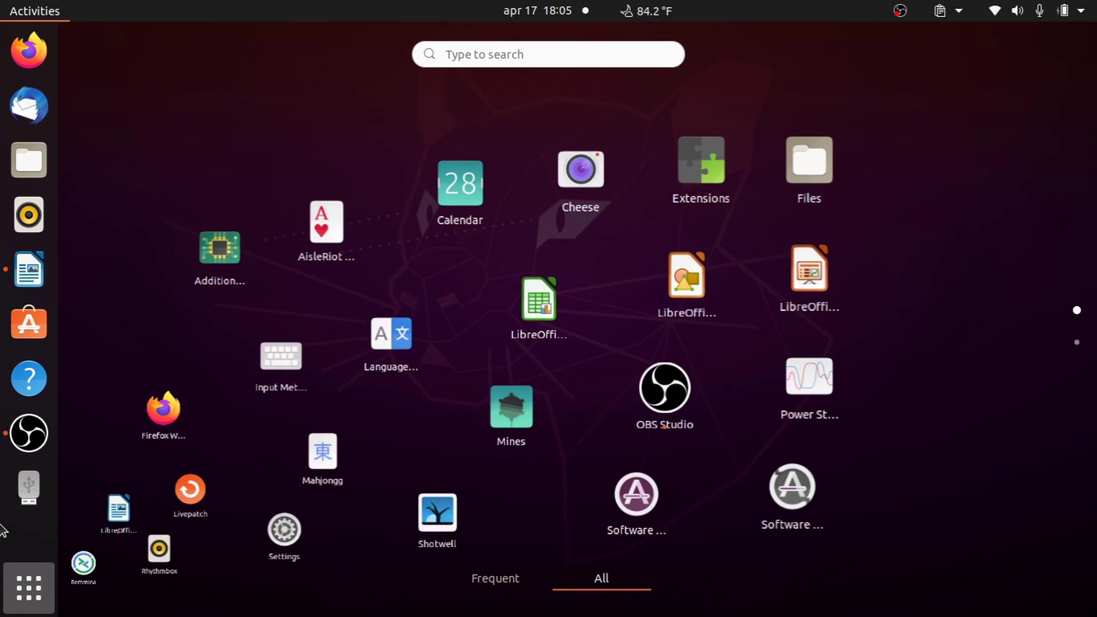
type("disks")
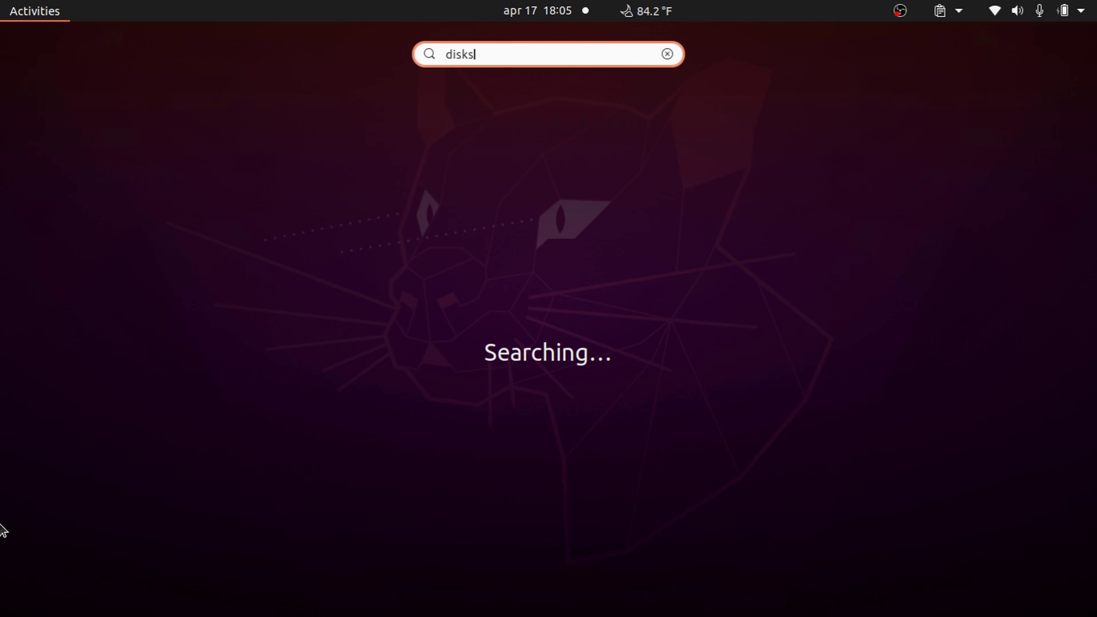
key("Return")
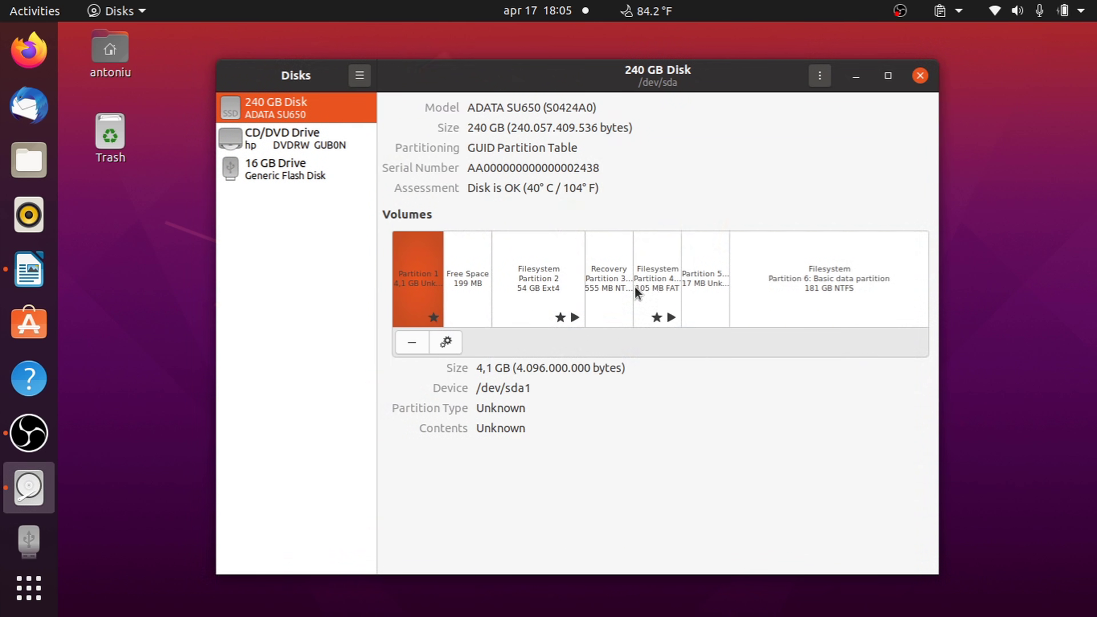
left_click(260, 173)
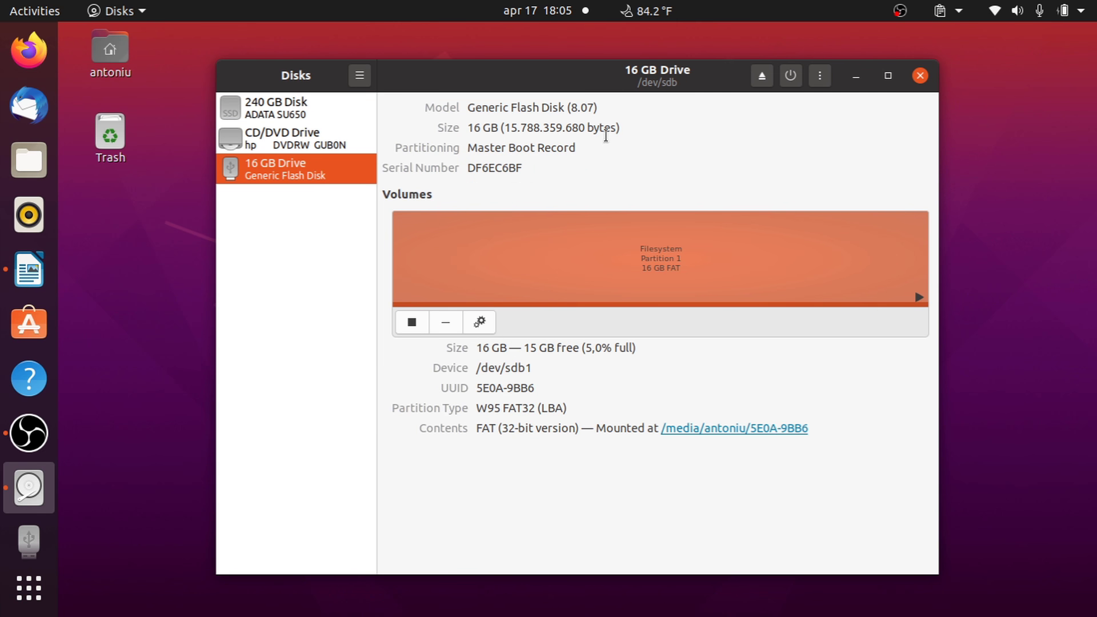
Preview the Format Partition options, including the Other filesystem choices, then cancel without formatting
left_click(480, 321)
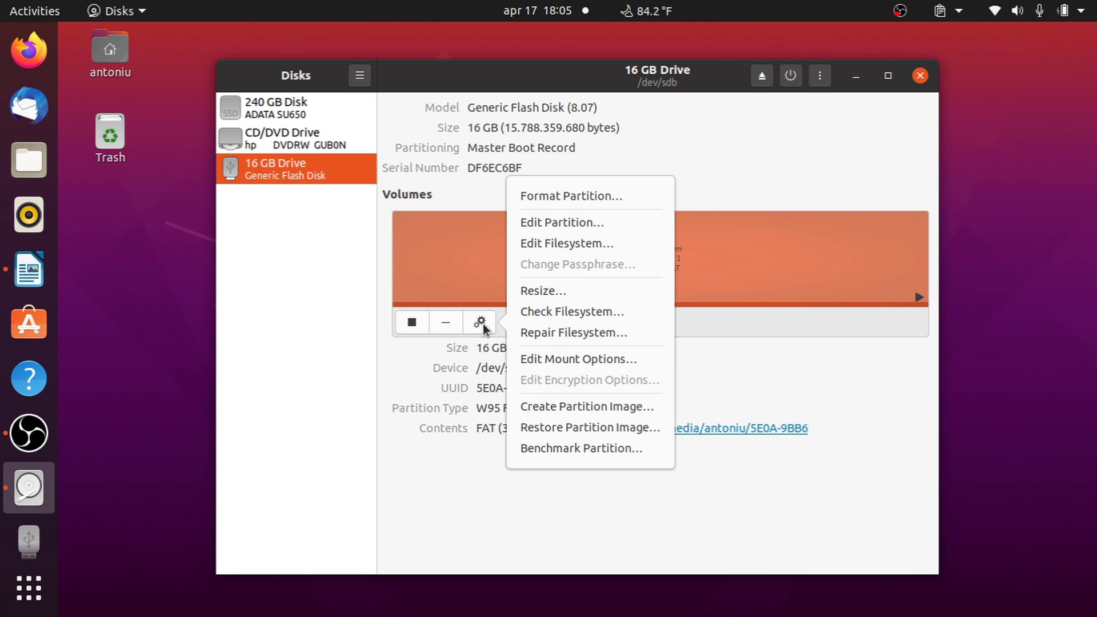
left_click(540, 200)
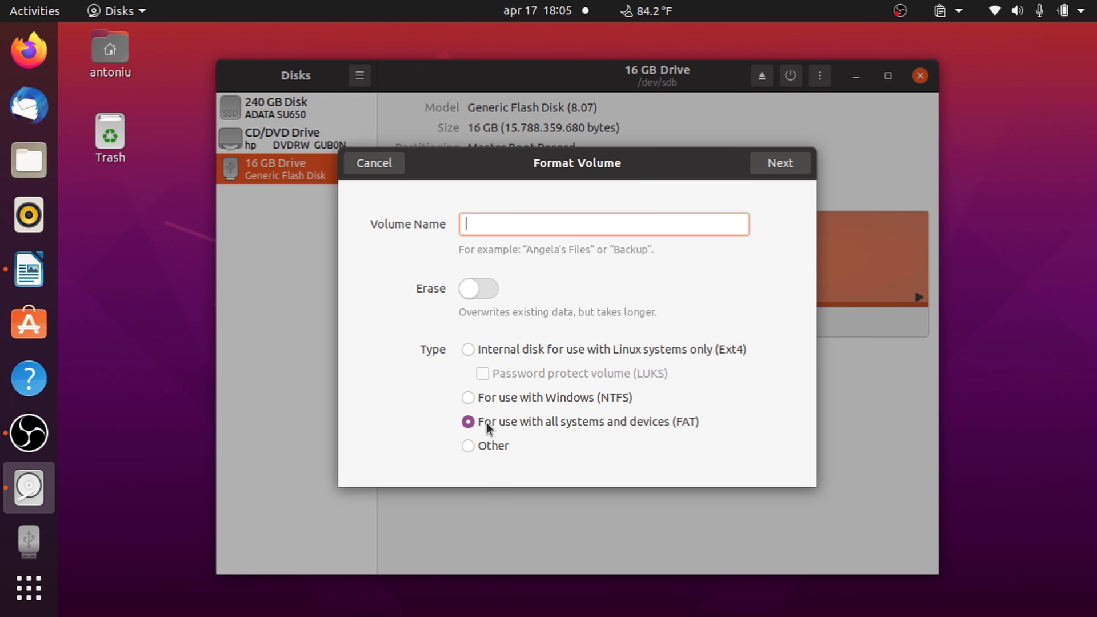
left_click(482, 445)
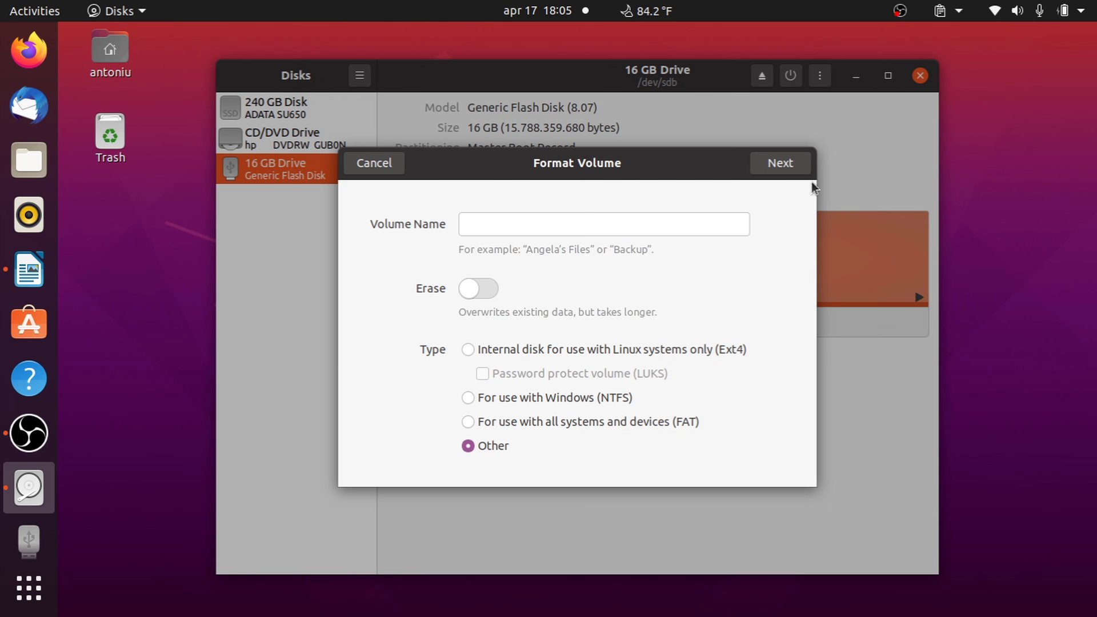
left_click(768, 175)
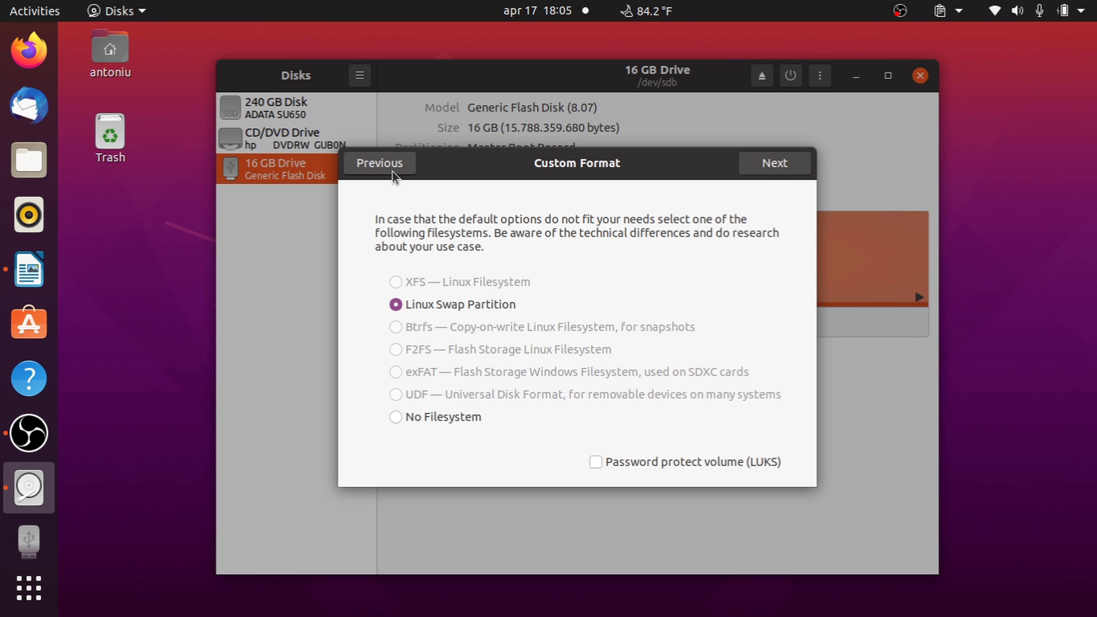
left_click(389, 171)
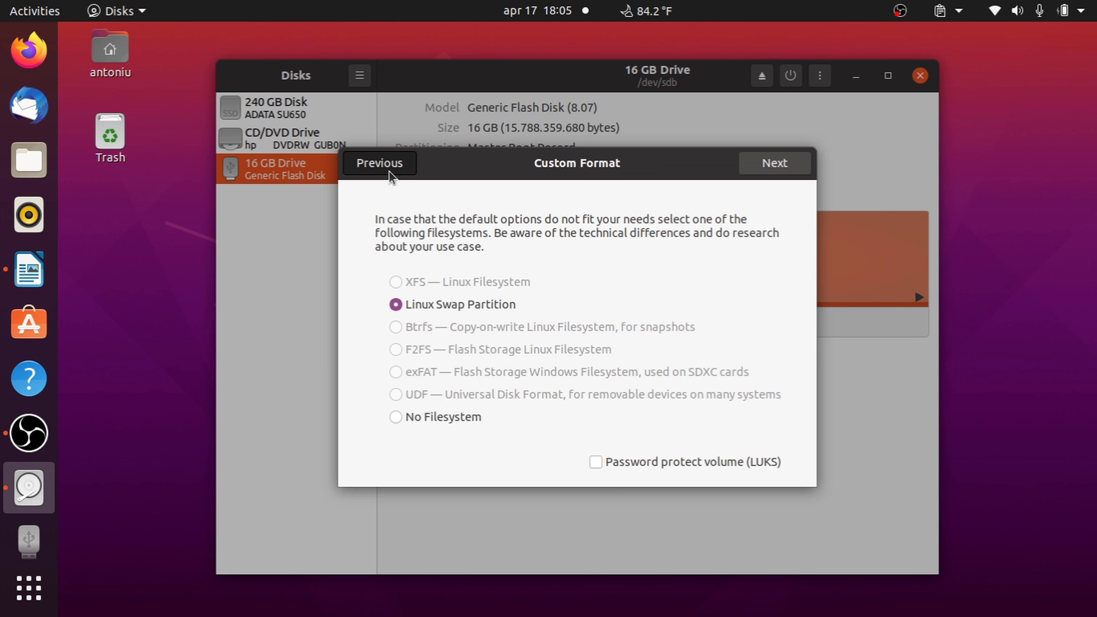
left_click(375, 165)
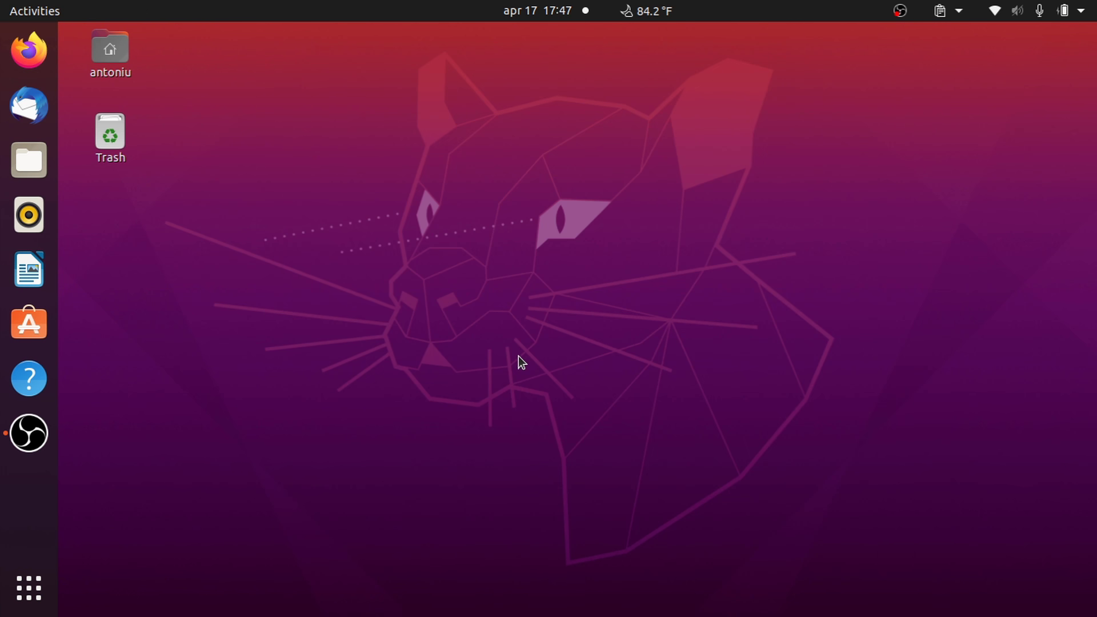
left_click(131, 47)
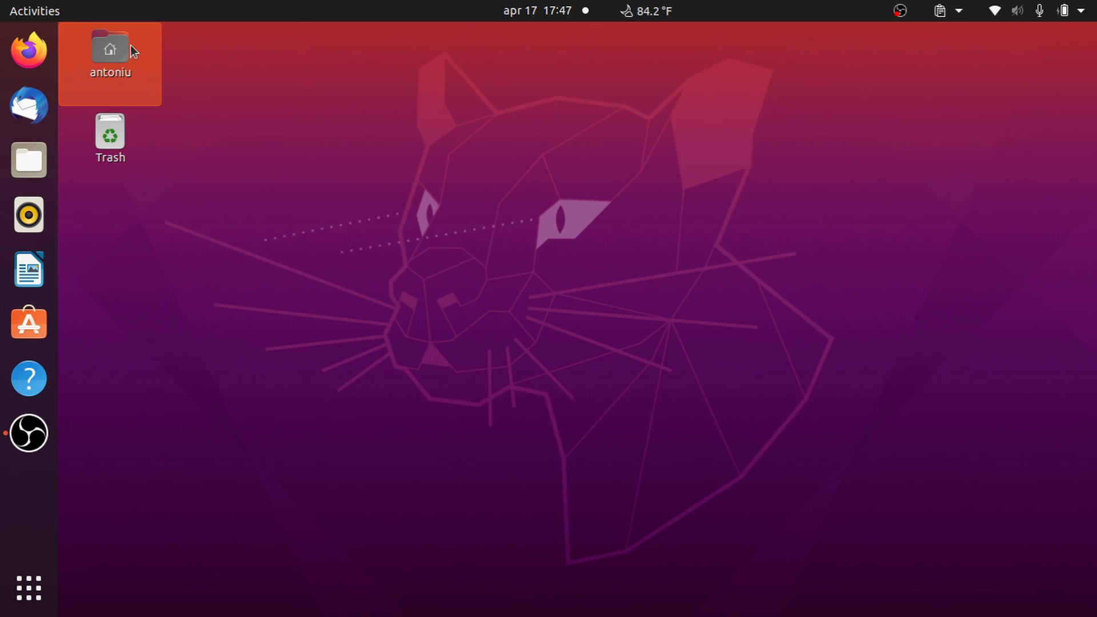
left_click(551, 183)
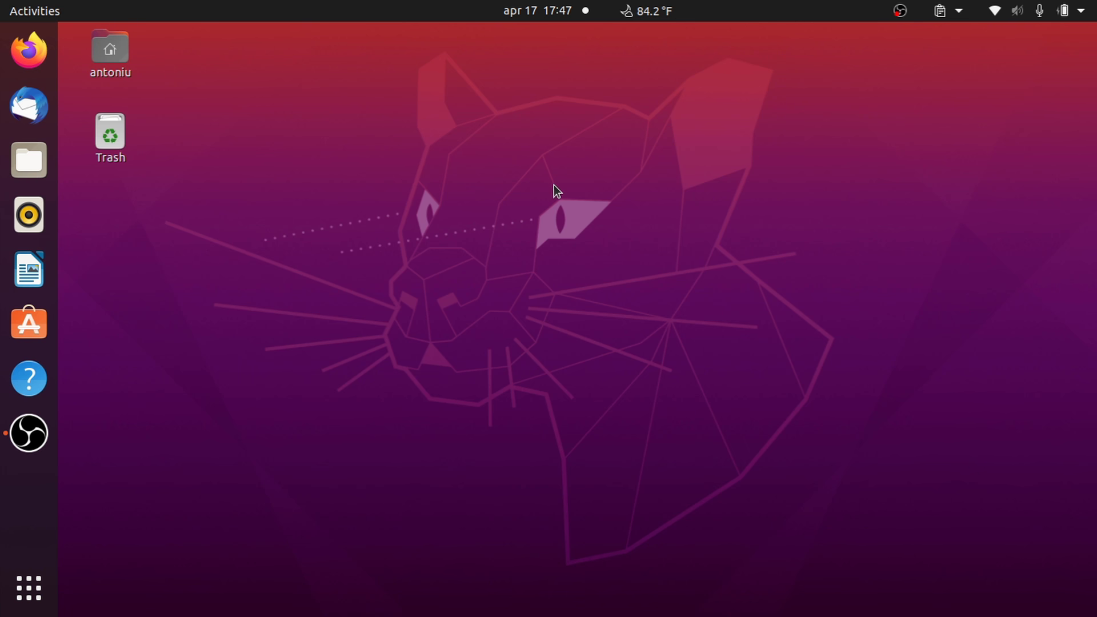
double_click(64, 56)
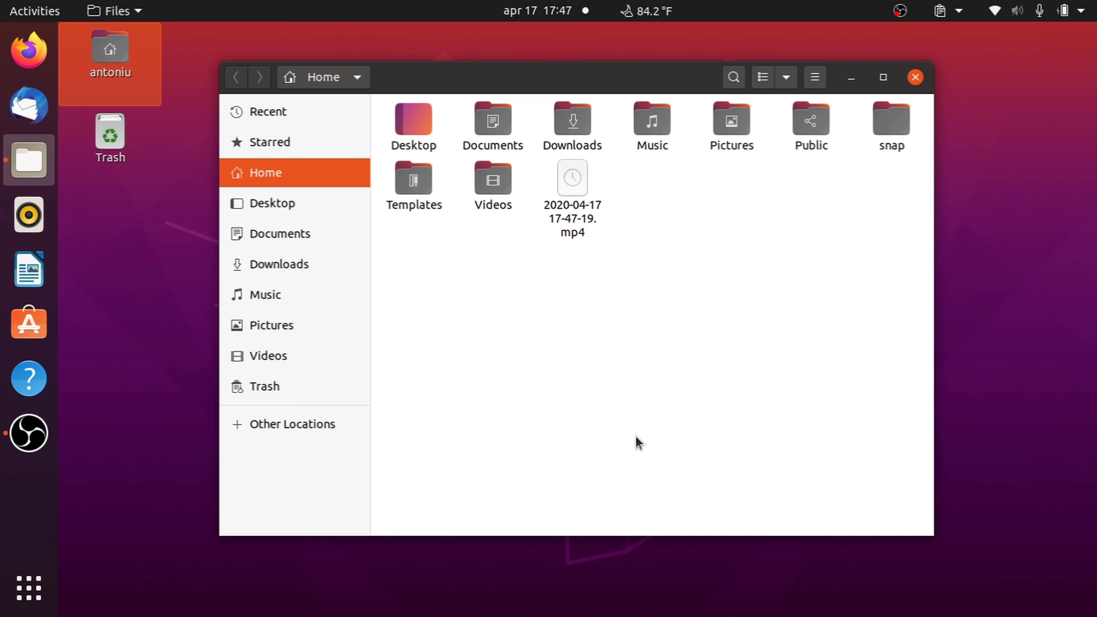
left_click_drag(612, 76, 707, 91)
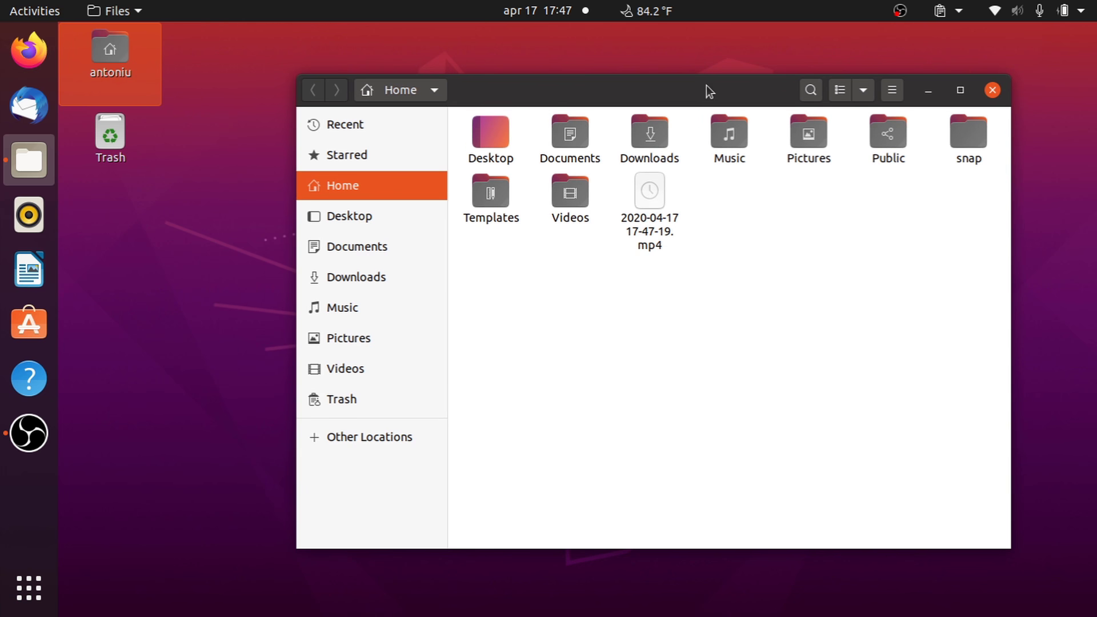
left_click(996, 91)
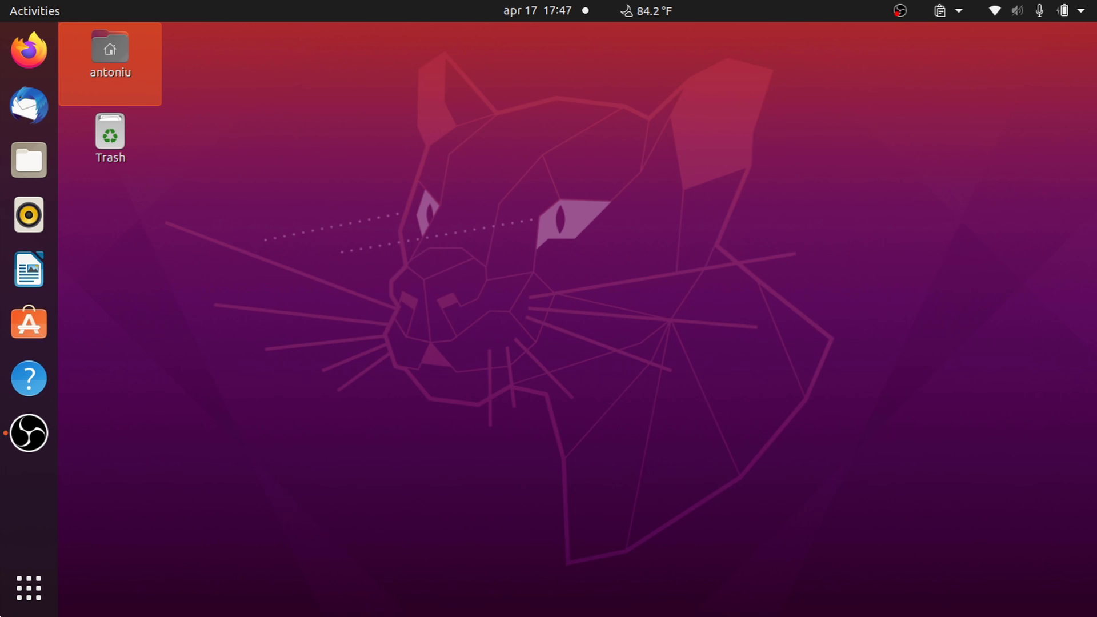
left_click(7, 608)
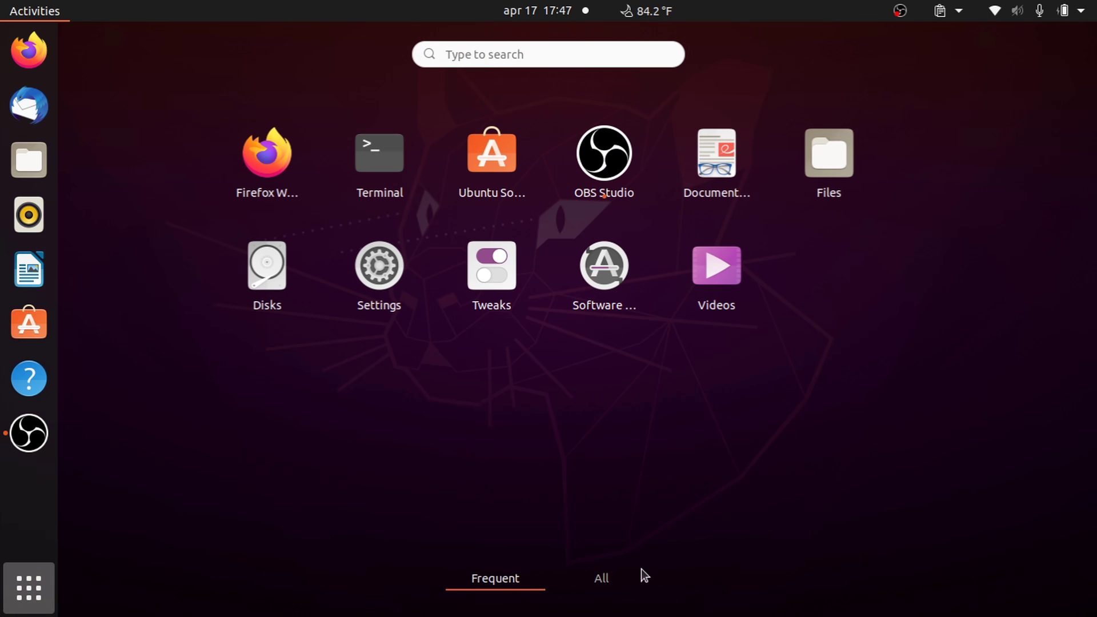
left_click(598, 587)
scroll(650, 241, "down", 1)
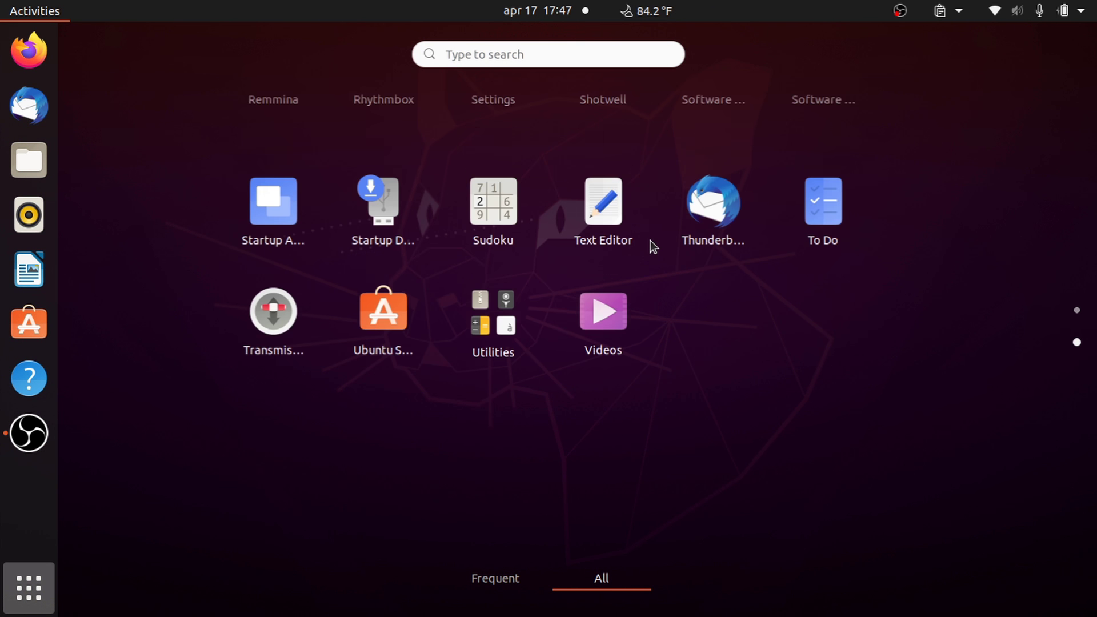
scroll(650, 241, "up", 1)
left_click(2, 609)
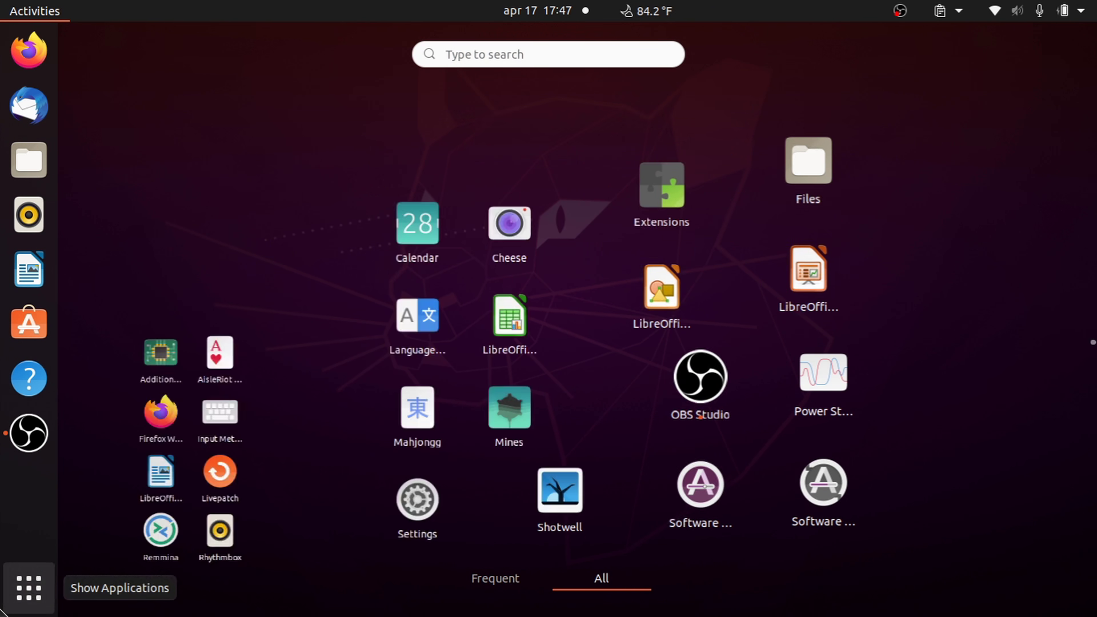
left_click(200, 258)
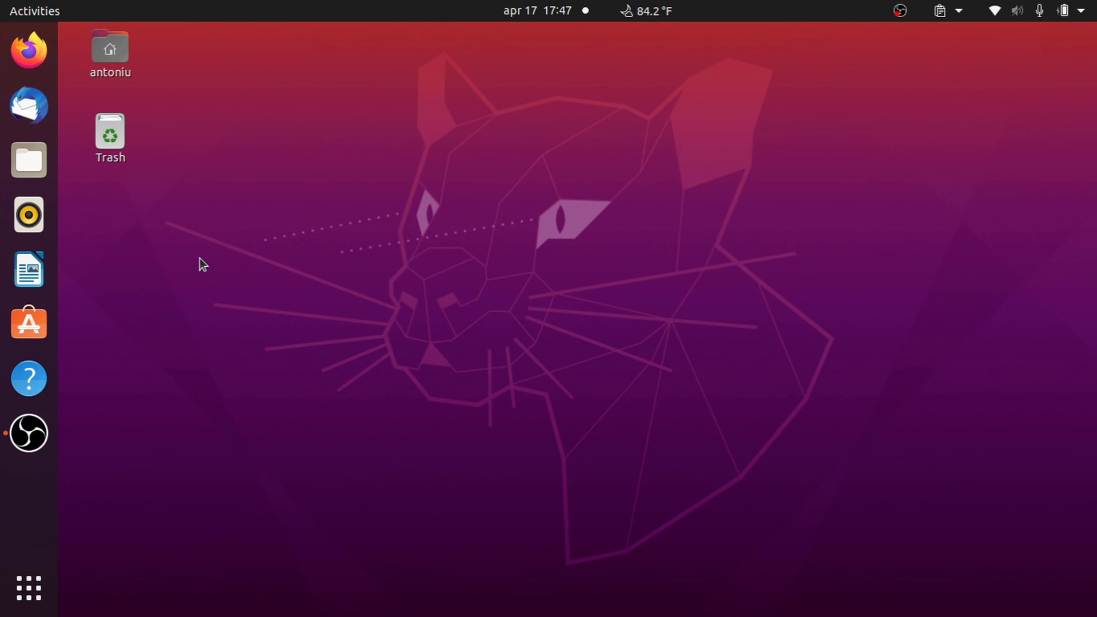
left_click(533, 16)
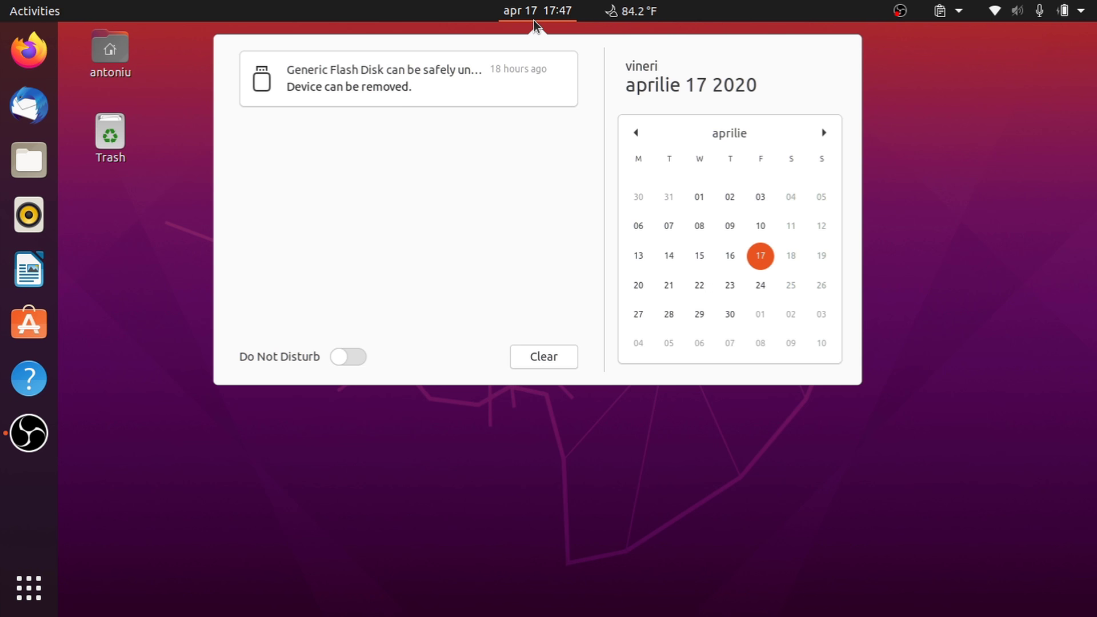
left_click(534, 19)
left_click(1049, 17)
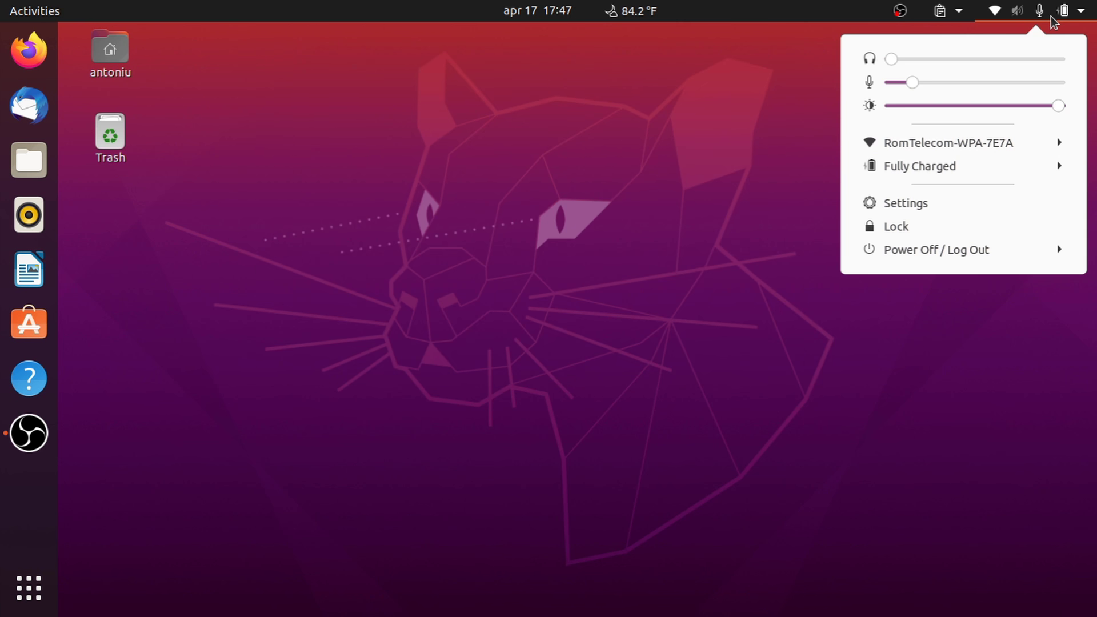
left_click(1046, 17)
right_click(601, 187)
left_click(521, 216)
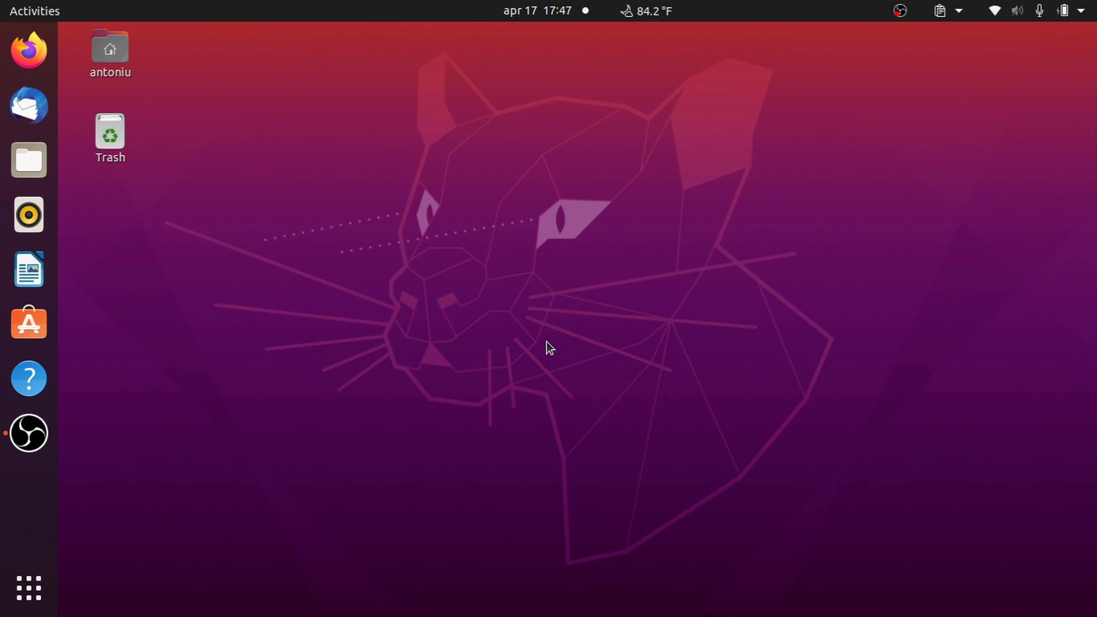
left_click(128, 47)
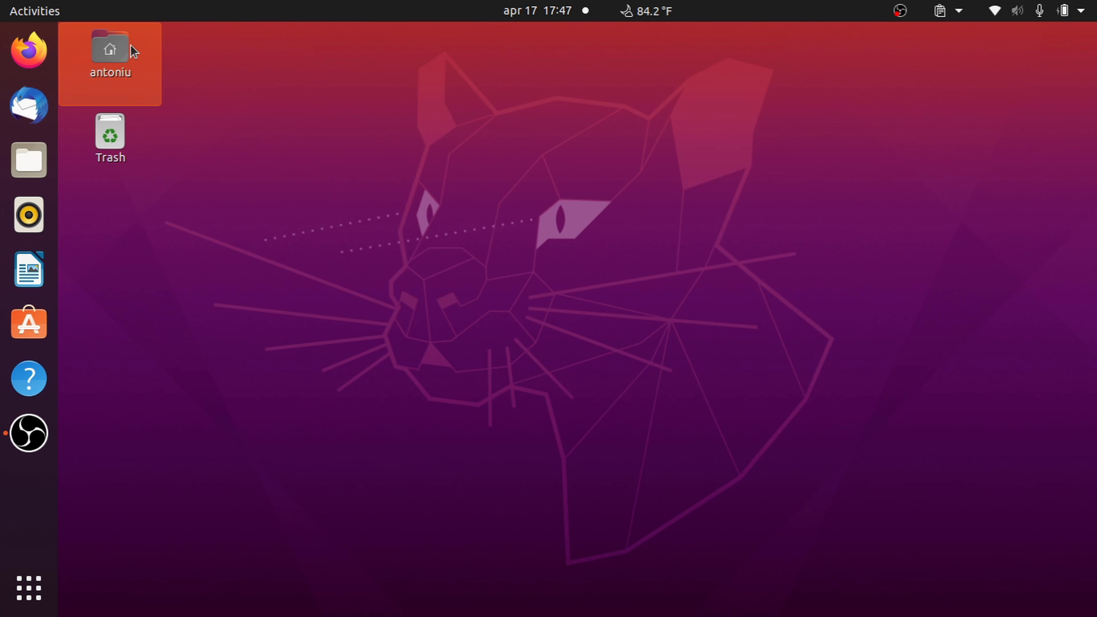
left_click(551, 183)
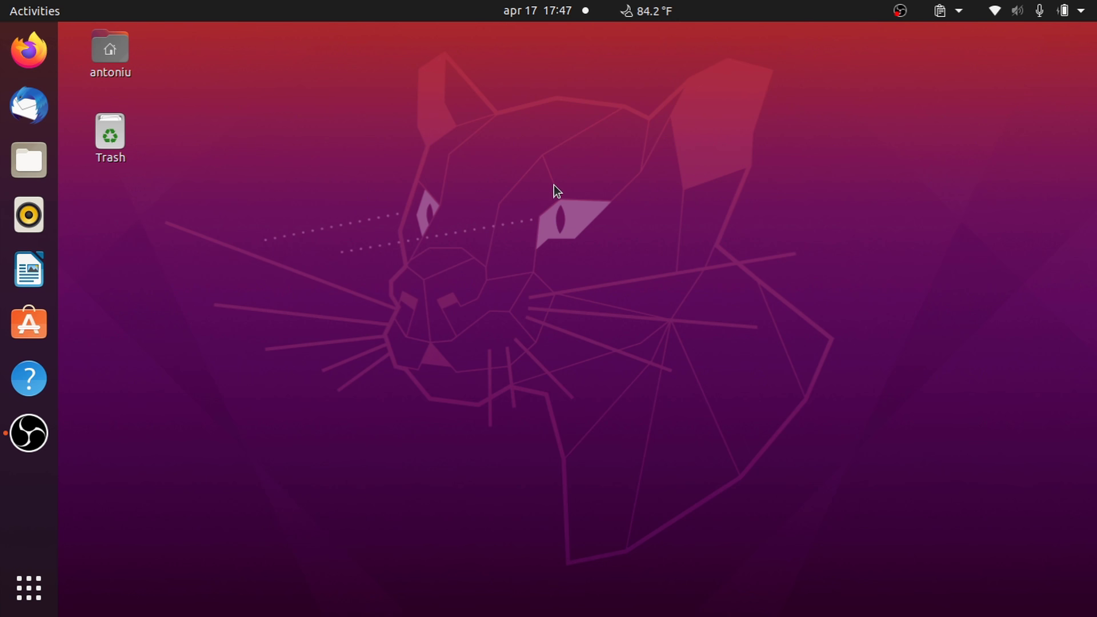
double_click(64, 56)
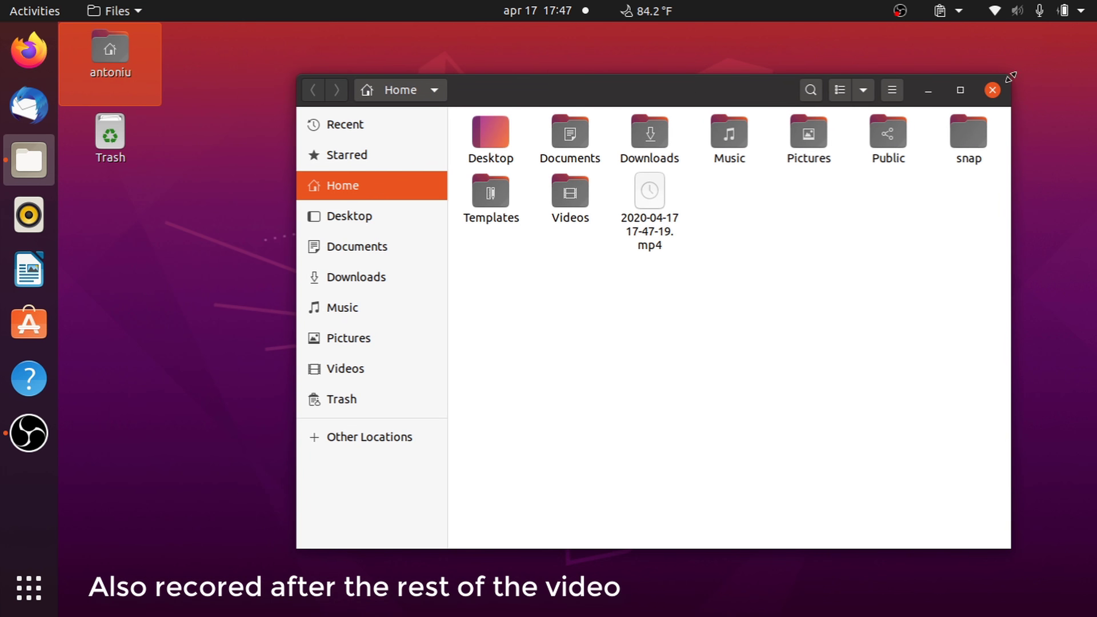
left_click(992, 90)
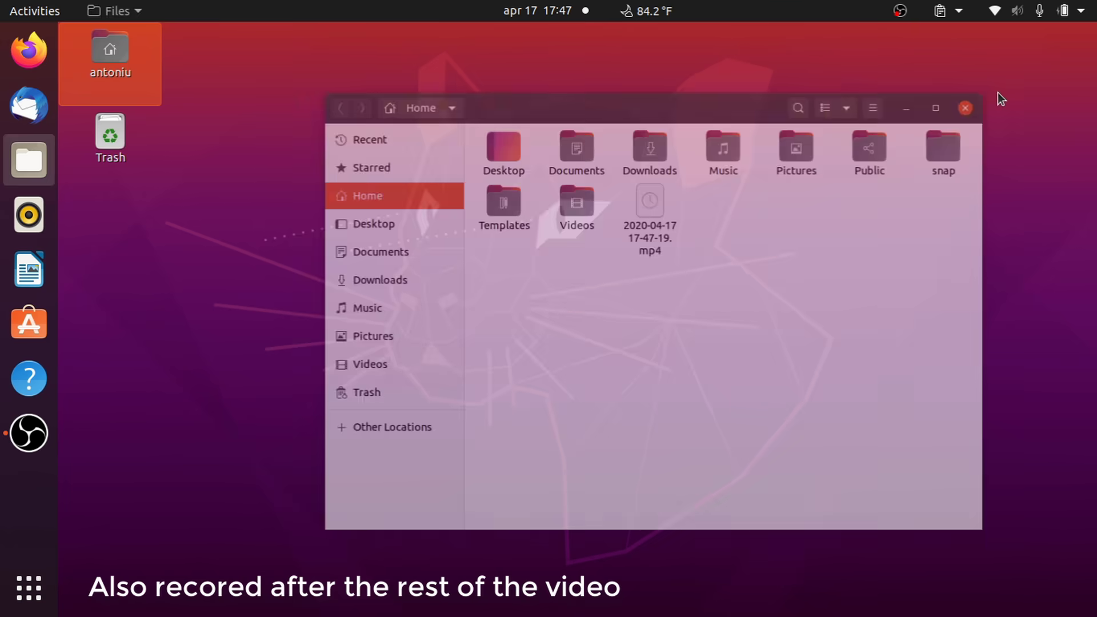
left_click(25, 594)
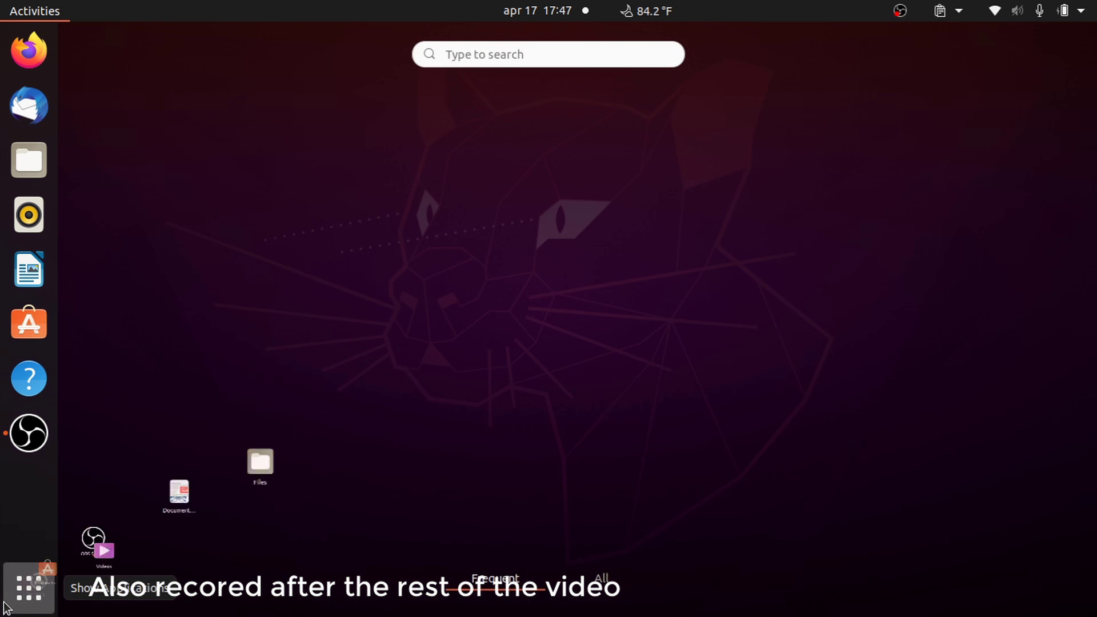
left_click(601, 597)
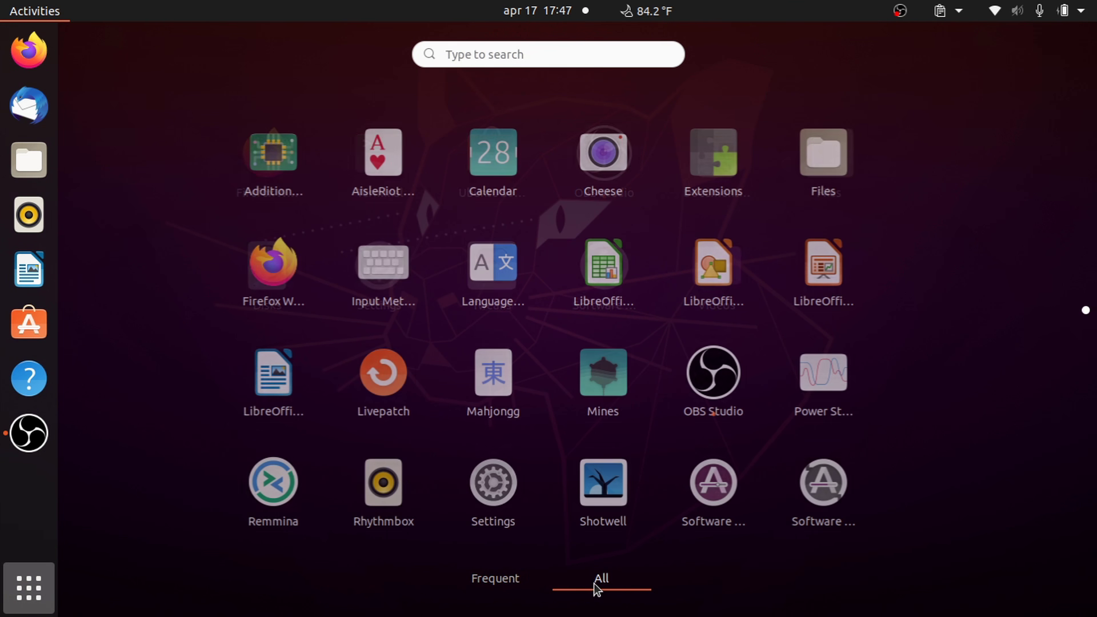
scroll(650, 241, "down", 1)
scroll(650, 241, "up", 1)
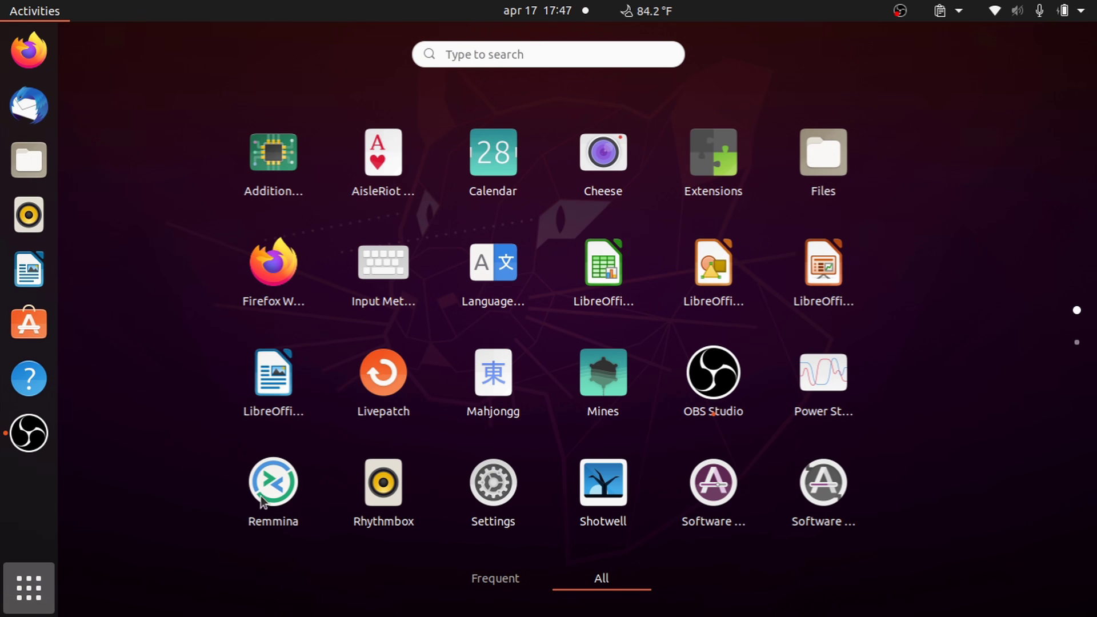
left_click(3, 611)
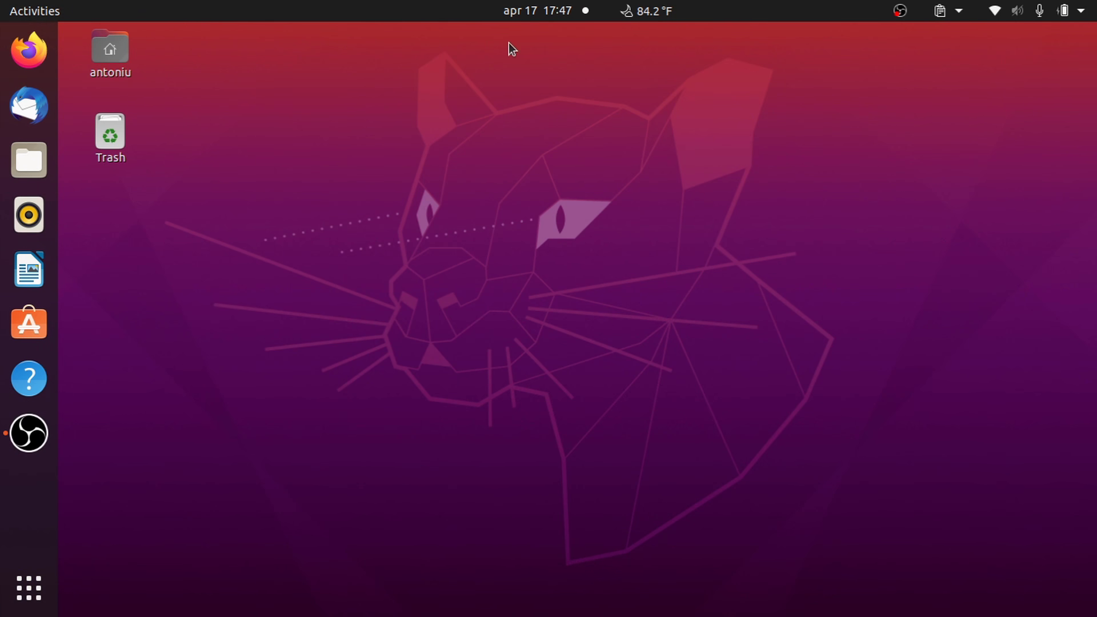
left_click(533, 16)
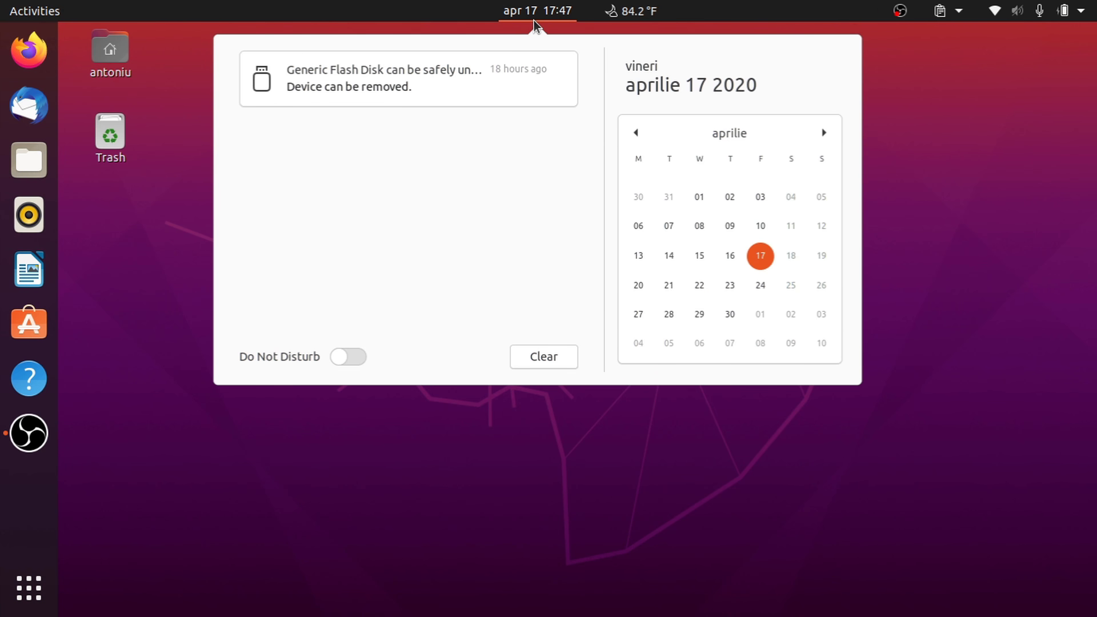
left_click(533, 19)
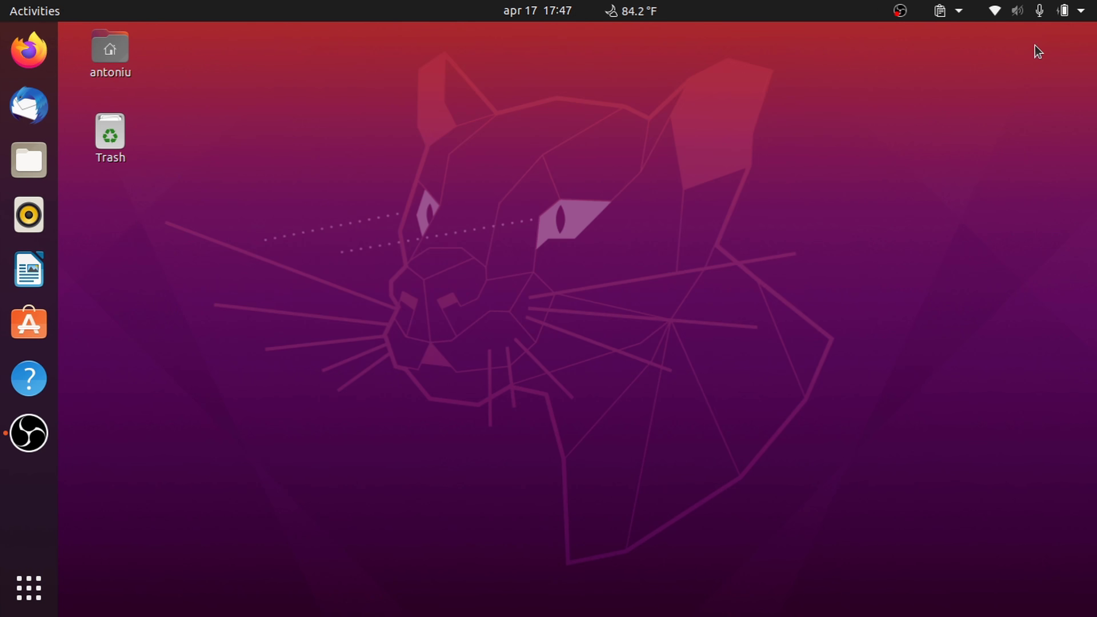
left_click(1051, 16)
left_click(1051, 16)
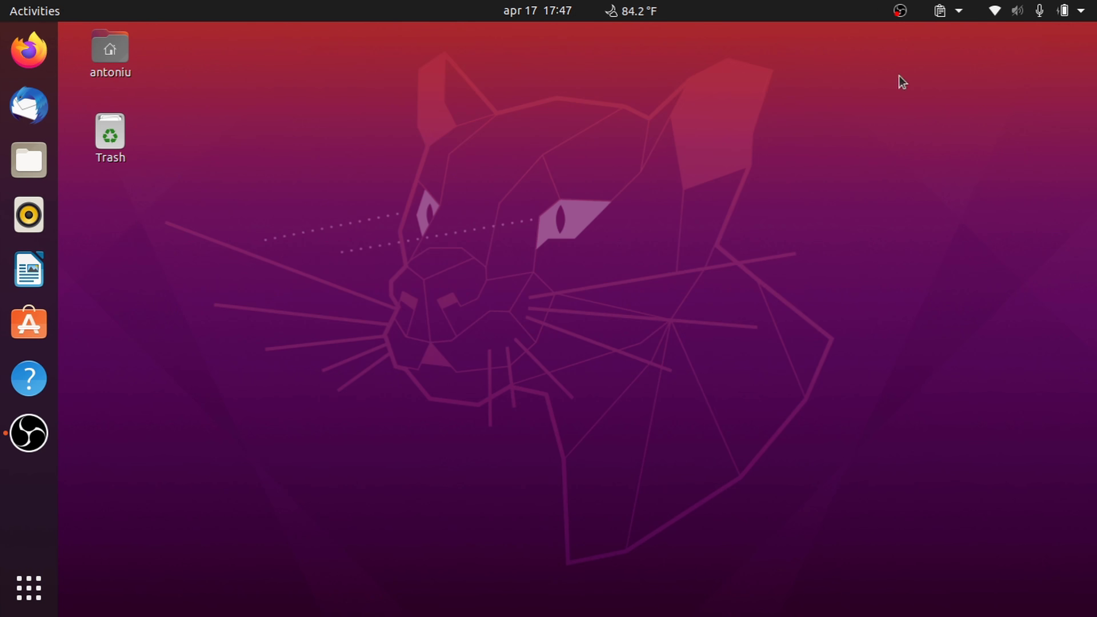
right_click(601, 188)
left_click(575, 503)
left_click(132, 49)
left_click(552, 184)
left_click(64, 56)
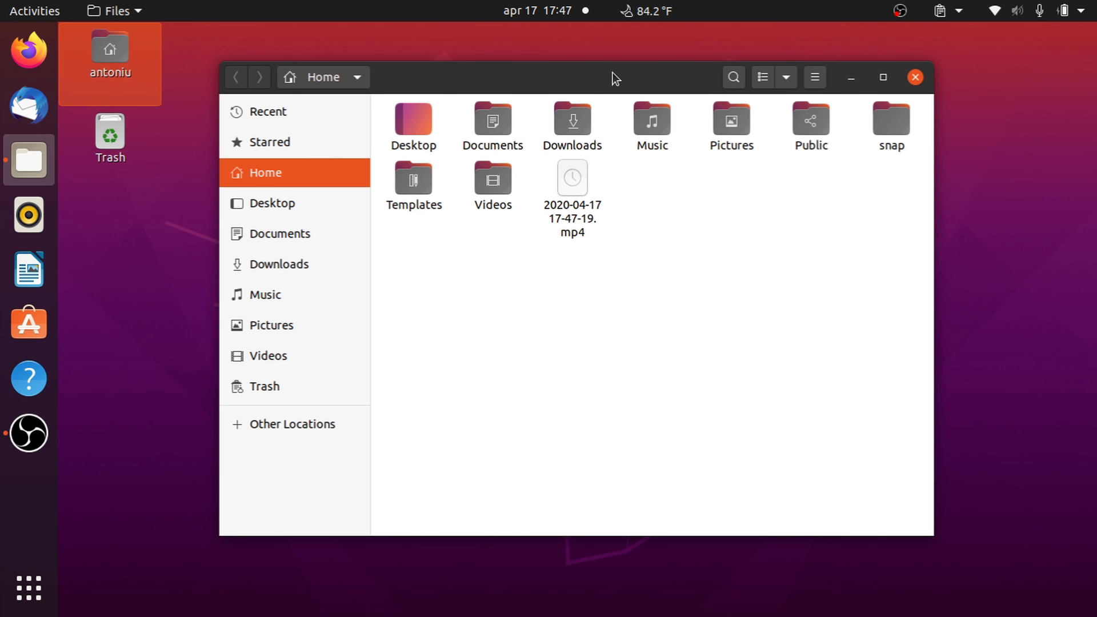
left_click_drag(613, 74, 691, 87)
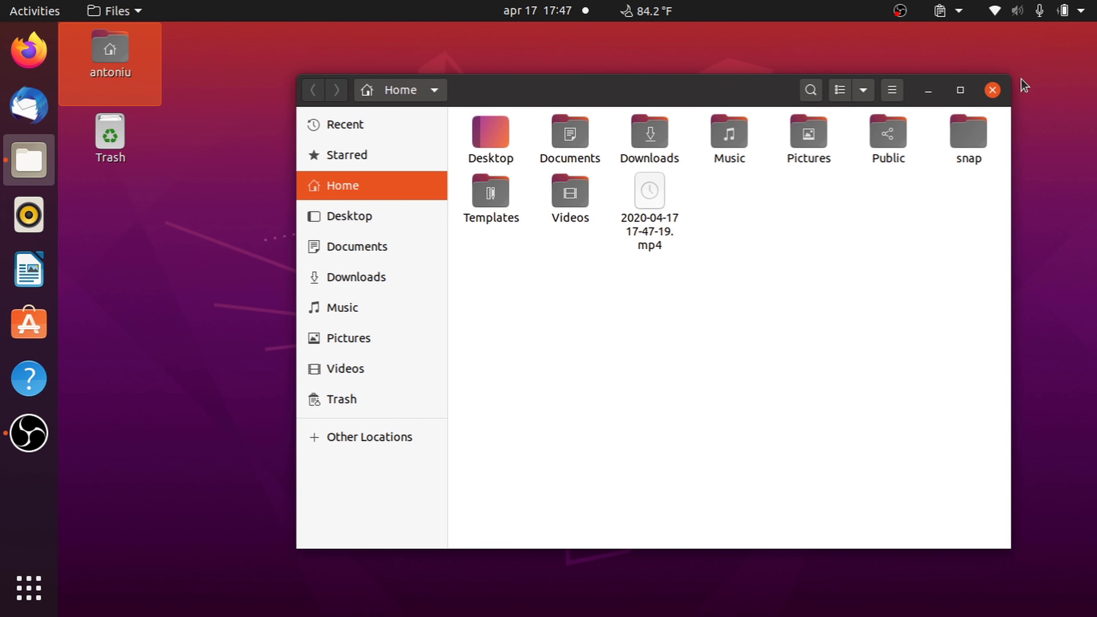
left_click(990, 90)
left_click(28, 589)
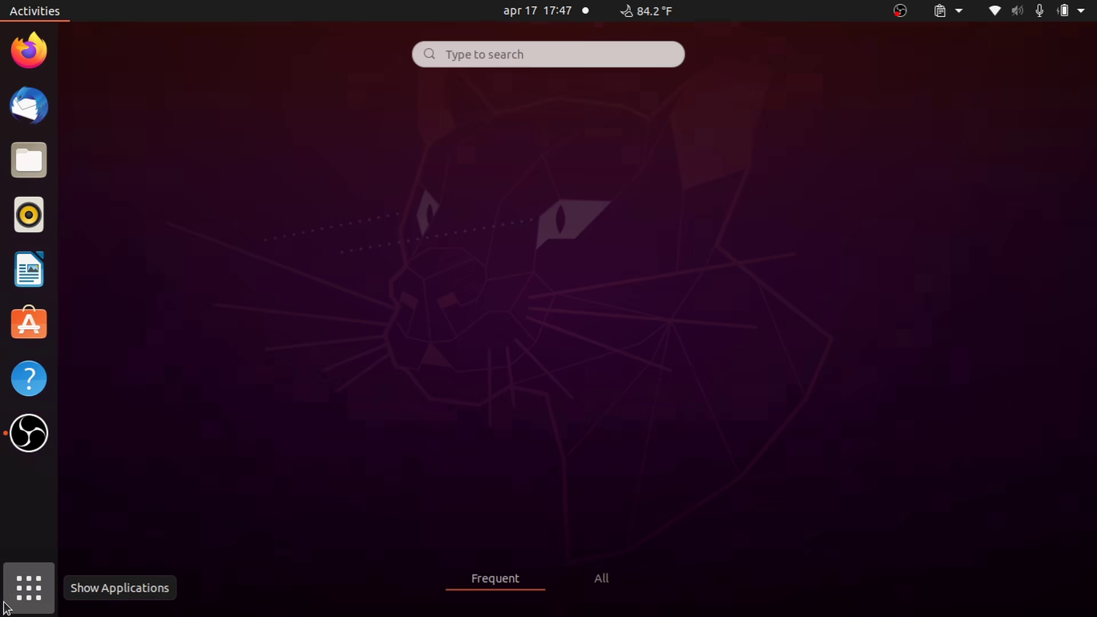
left_click(598, 587)
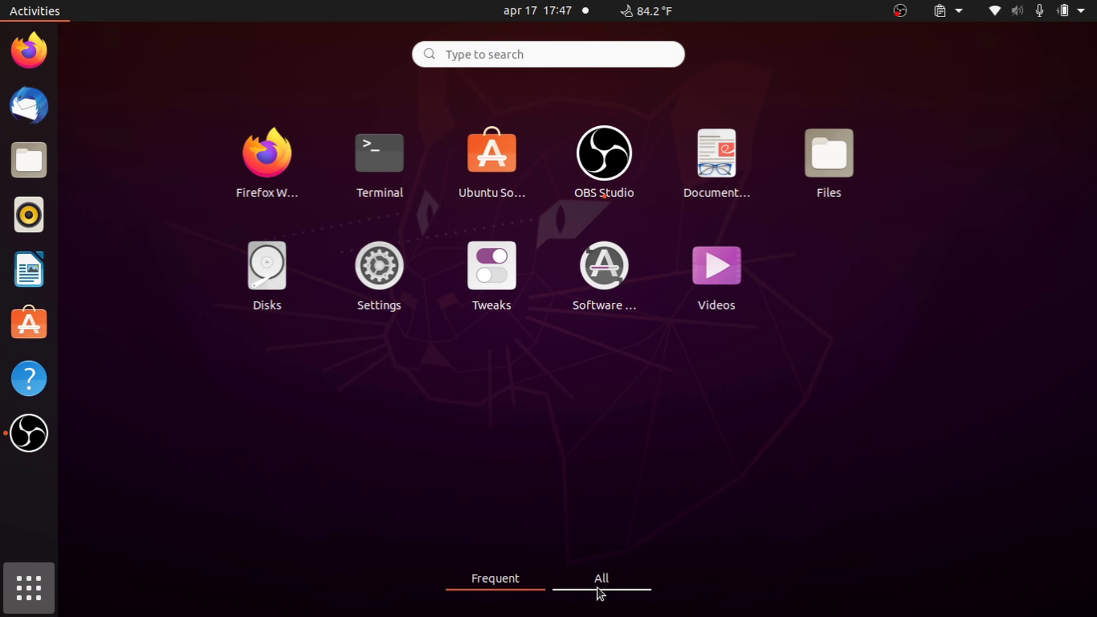
scroll(650, 241, "down", 1)
scroll(650, 241, "up", 1)
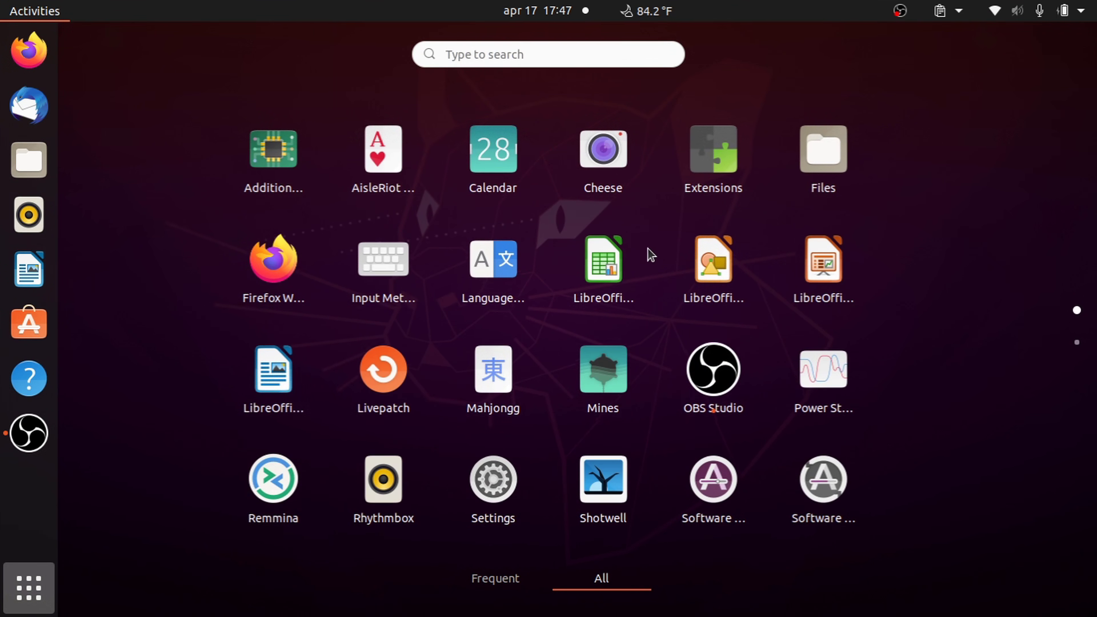
left_click(2, 610)
left_click(290, 43)
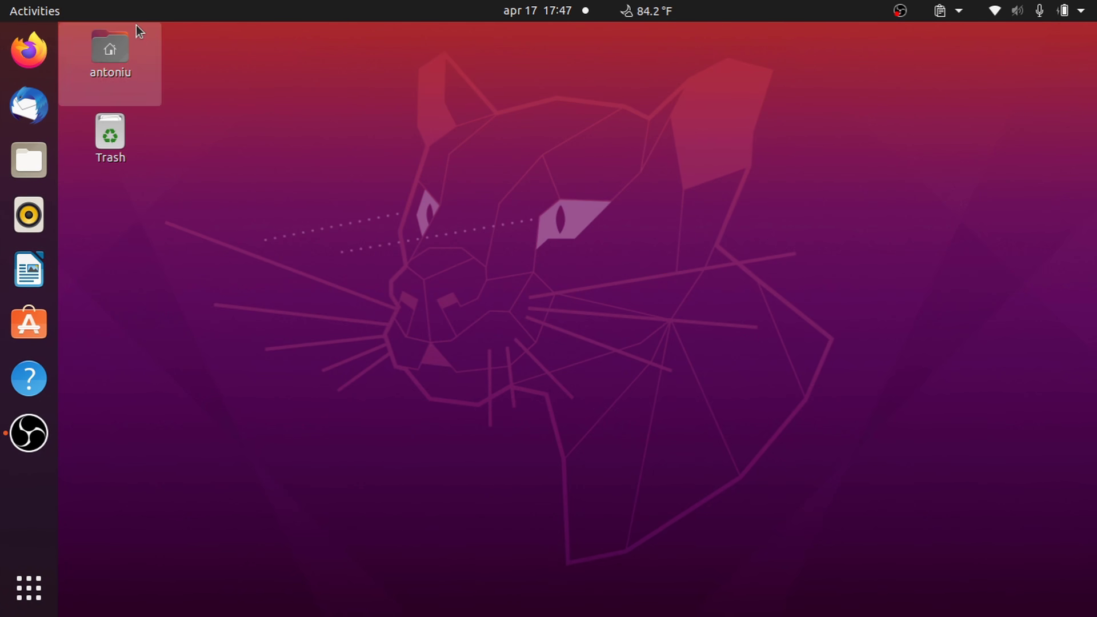
left_click(534, 12)
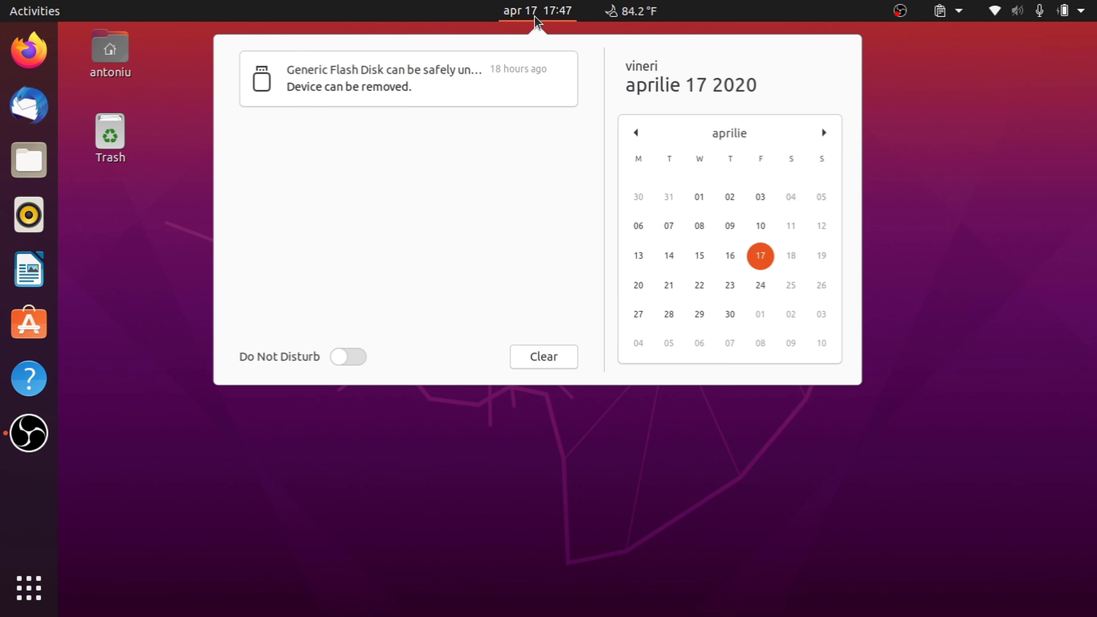
left_click(534, 19)
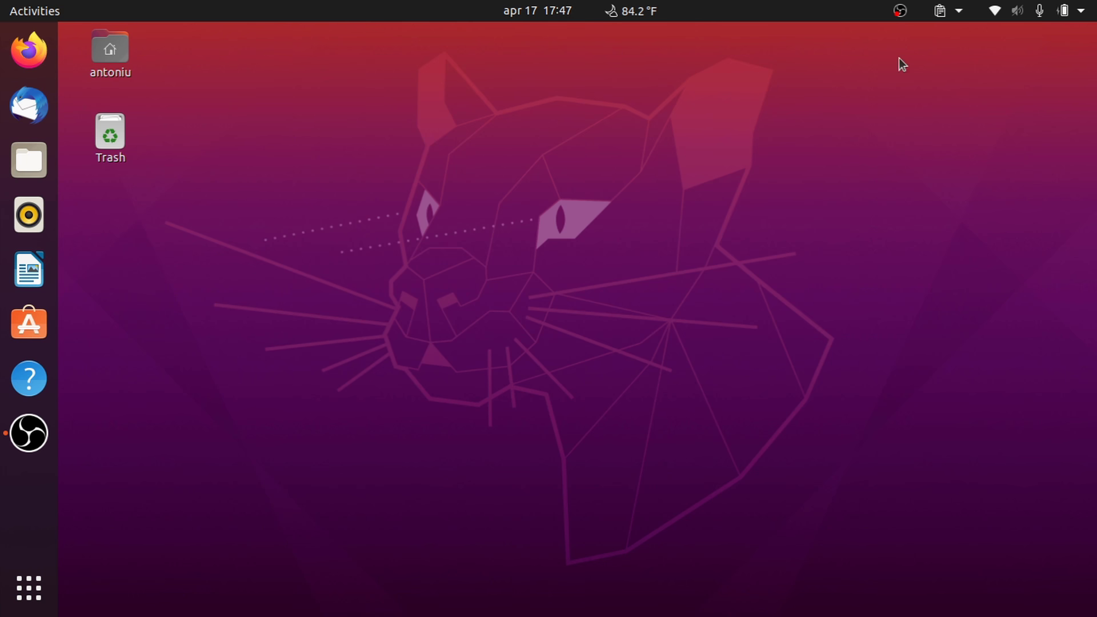
left_click(1050, 16)
left_click(1050, 16)
right_click(601, 188)
left_click(588, 479)
left_click(137, 48)
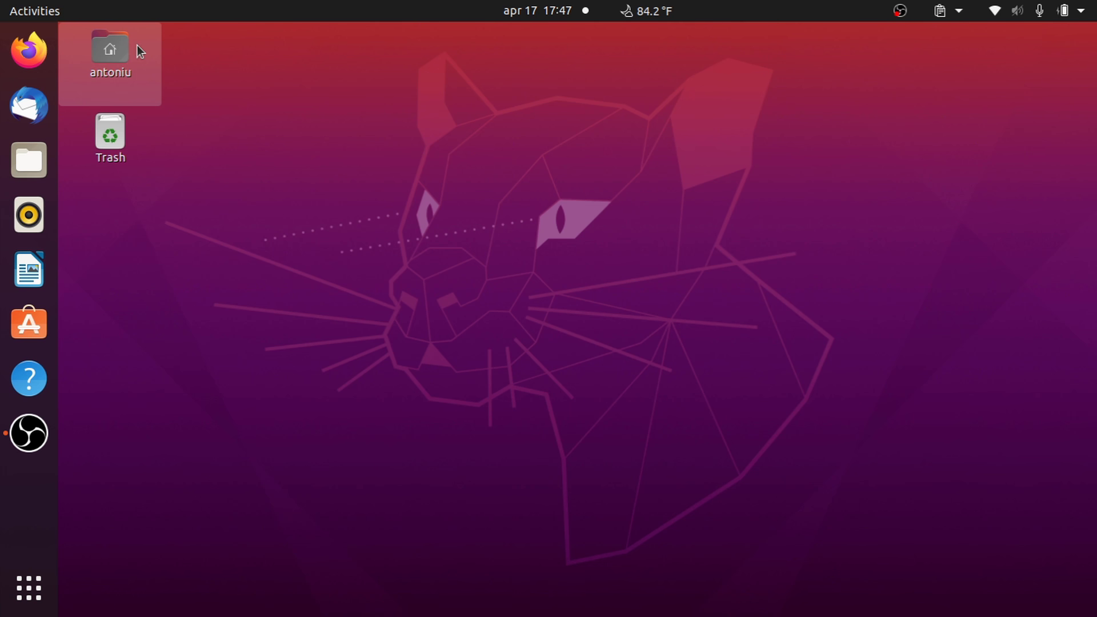
left_click(553, 187)
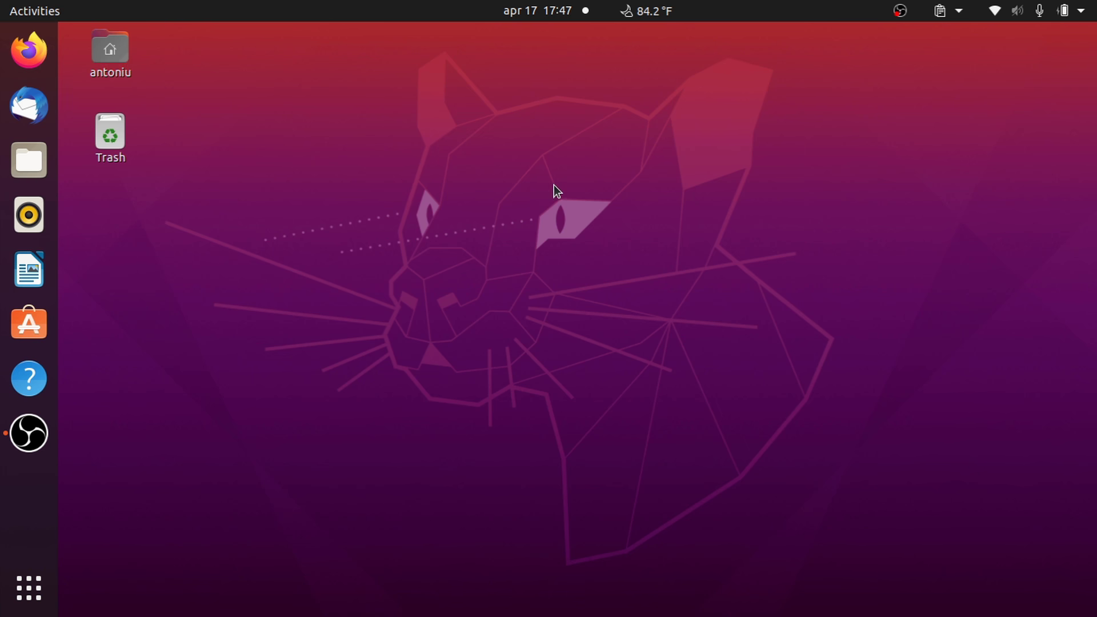
left_click(65, 57)
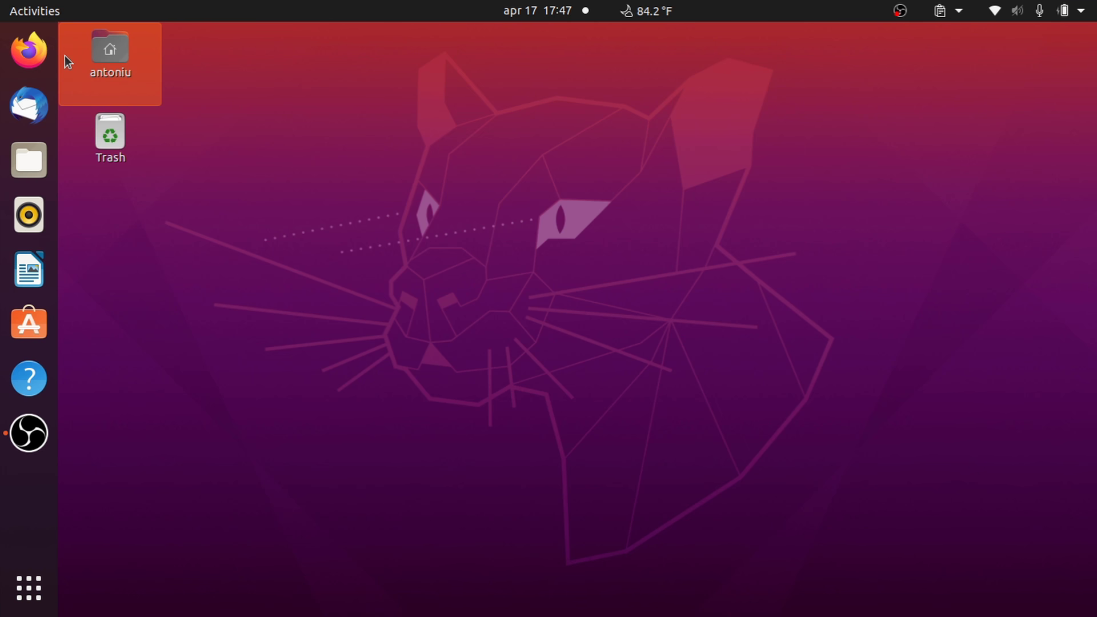
double_click(64, 56)
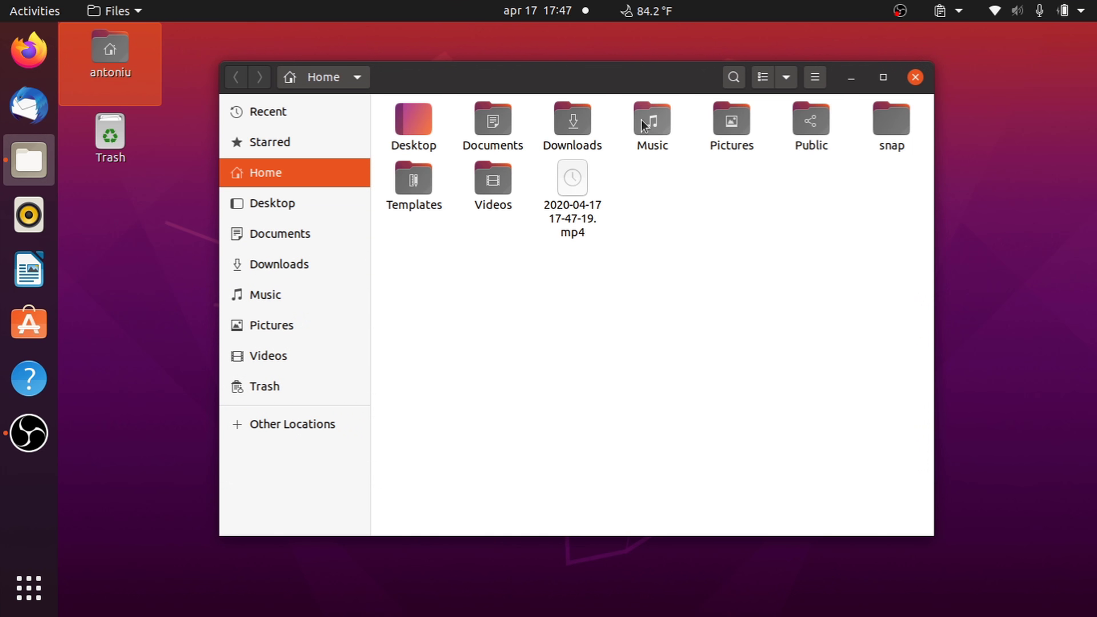
left_click_drag(612, 73, 688, 86)
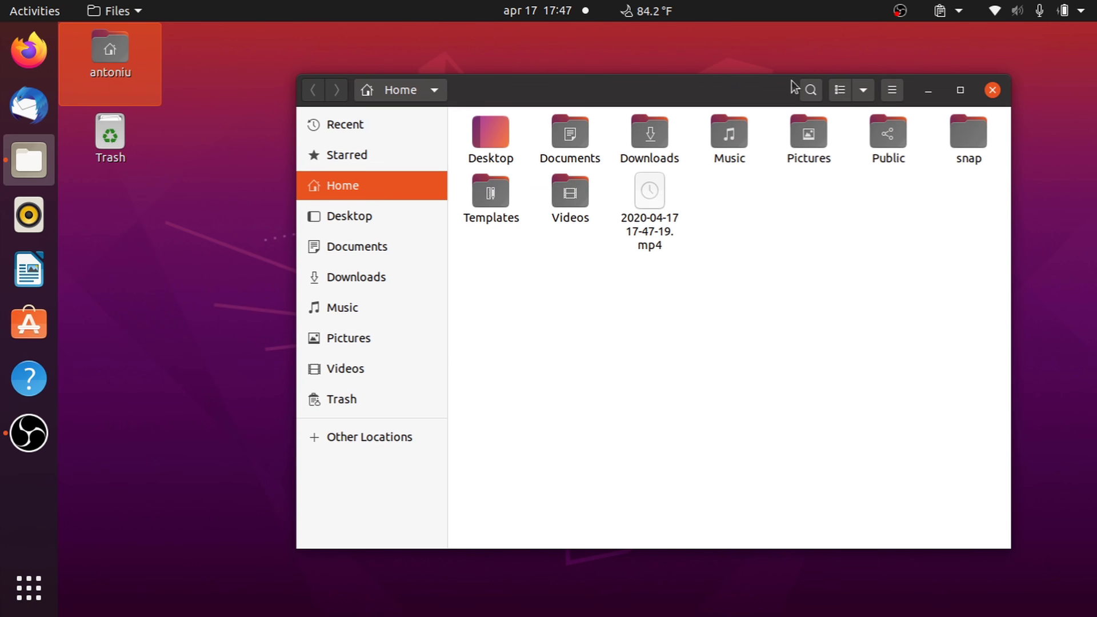
left_click(998, 93)
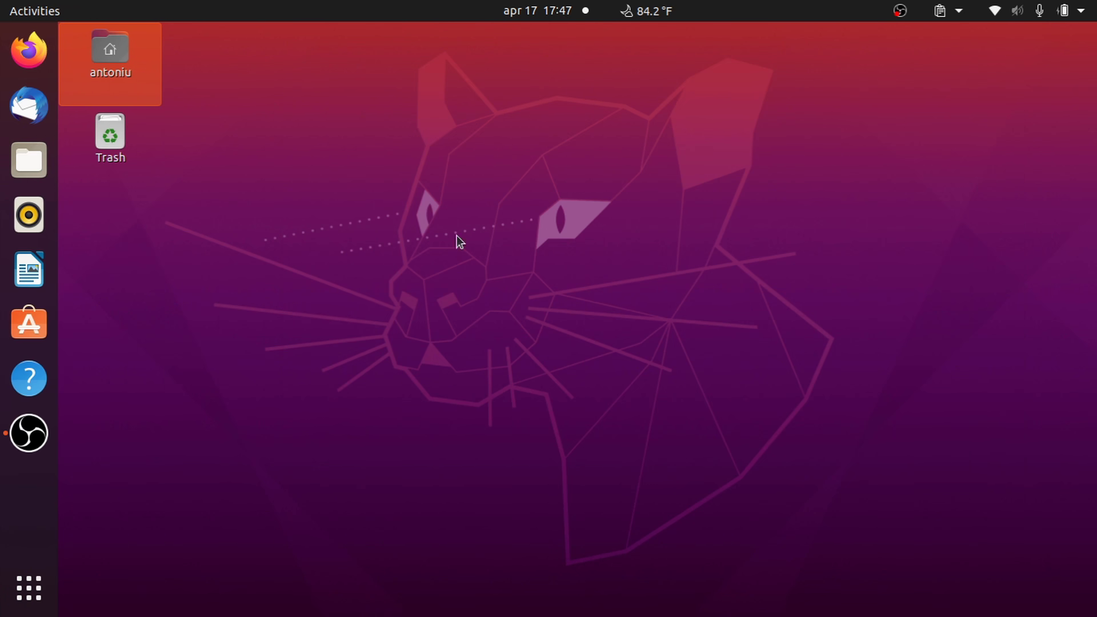
left_click(5, 607)
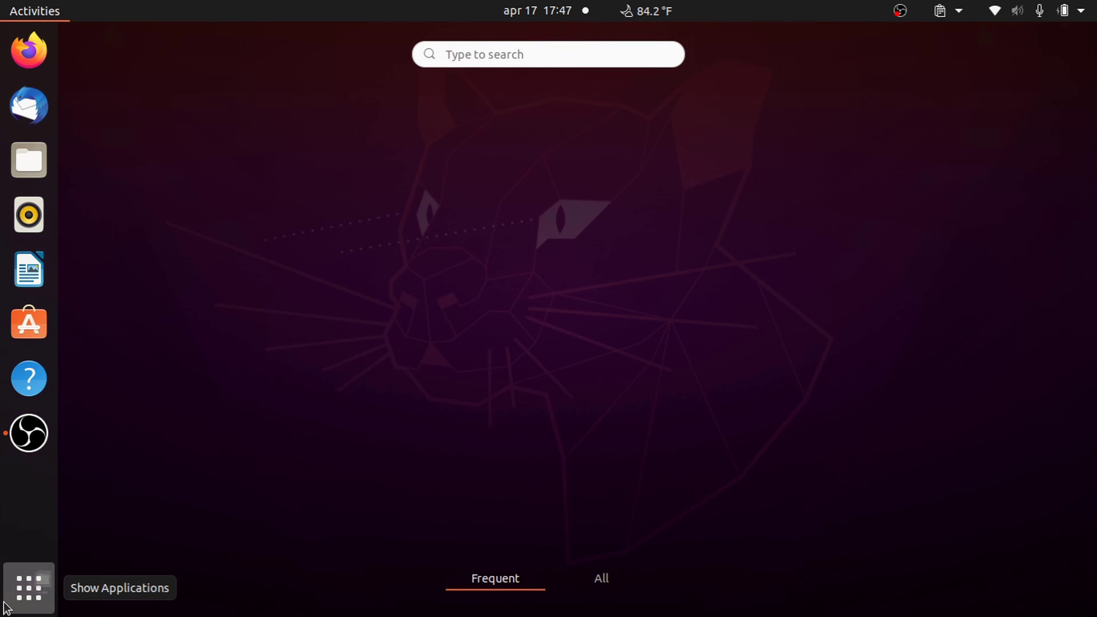
left_click(599, 590)
scroll(651, 246, "down", 1)
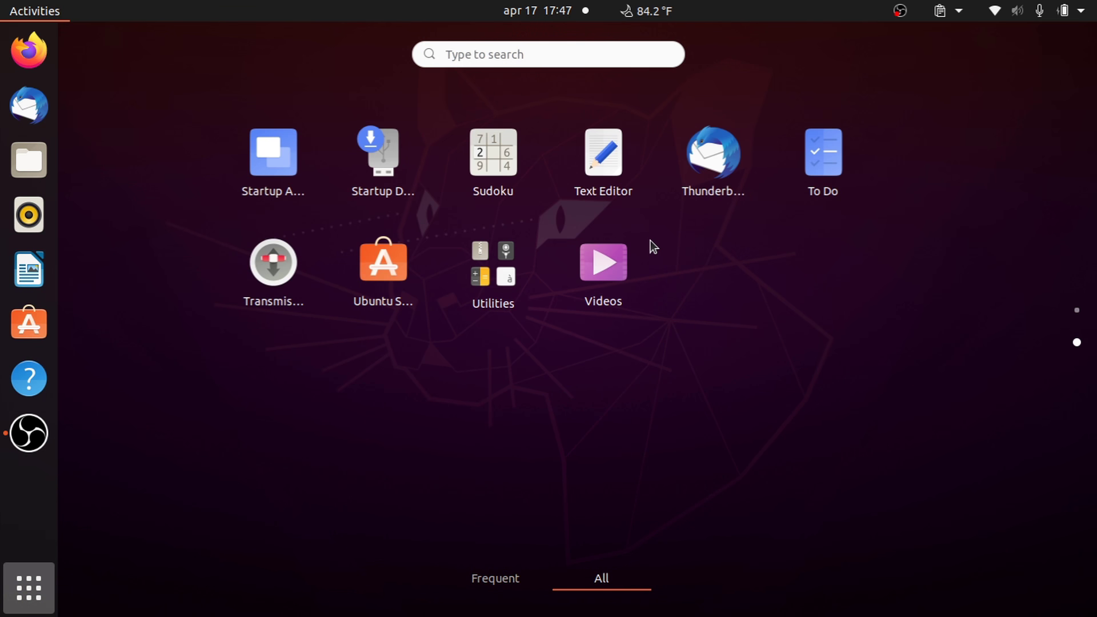
scroll(650, 241, "up", 1)
left_click(19, 574)
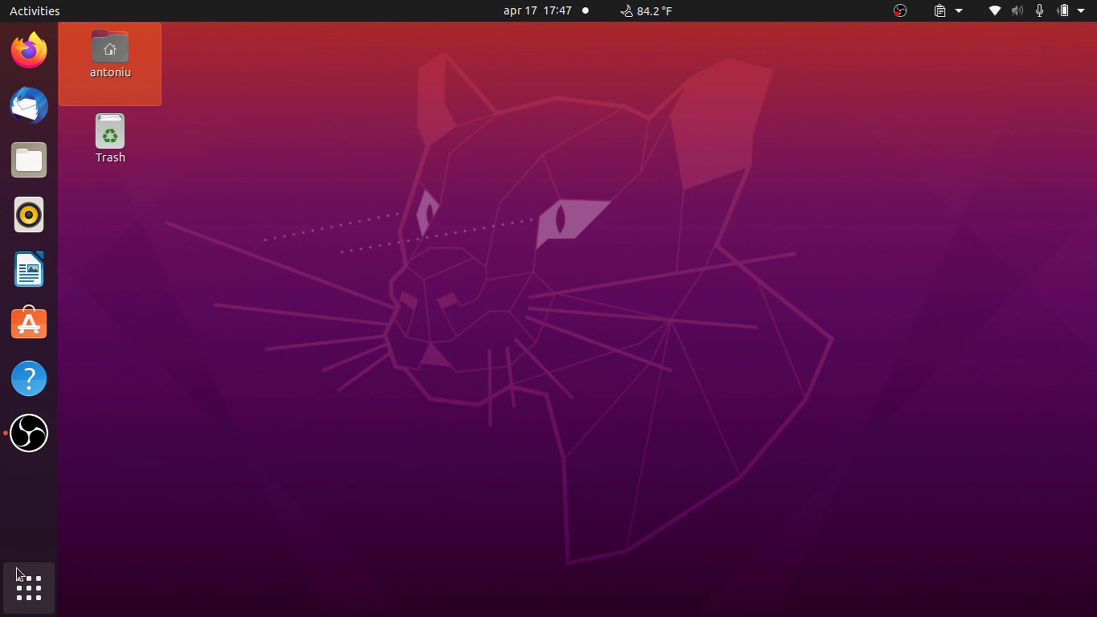